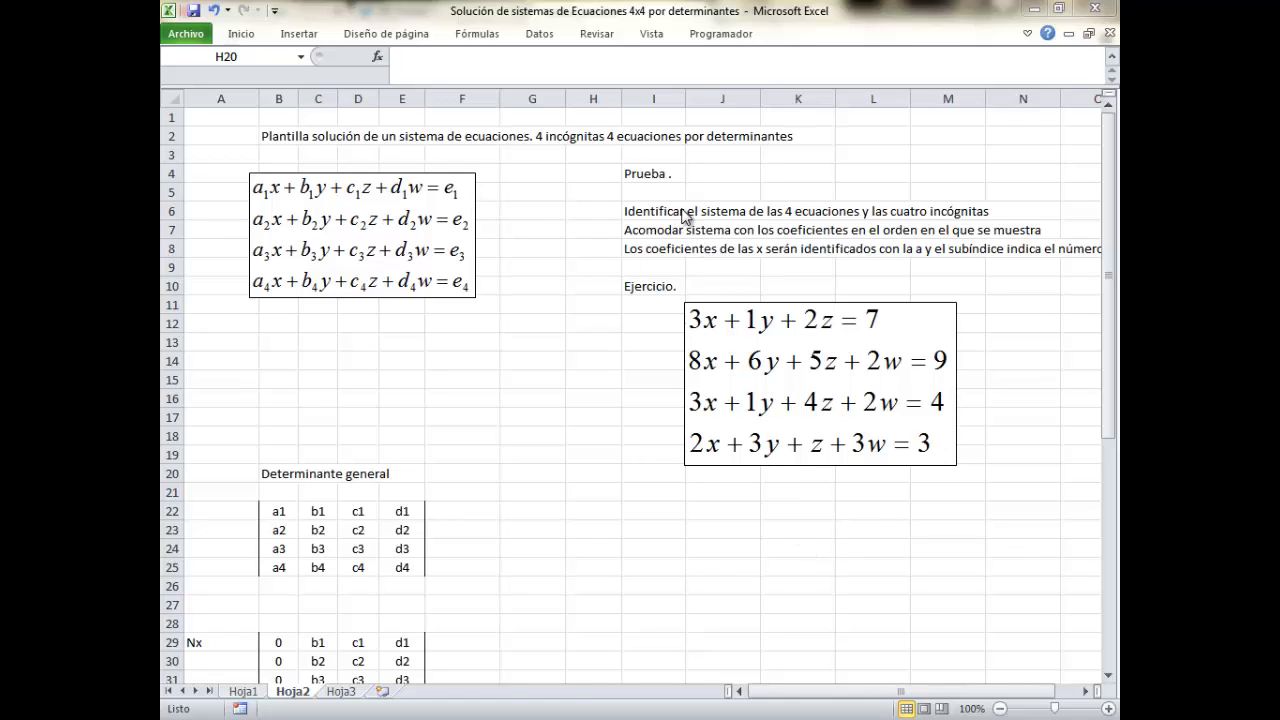
Step: Review the existing instructions about identifying and arranging the system
left_click(650, 211)
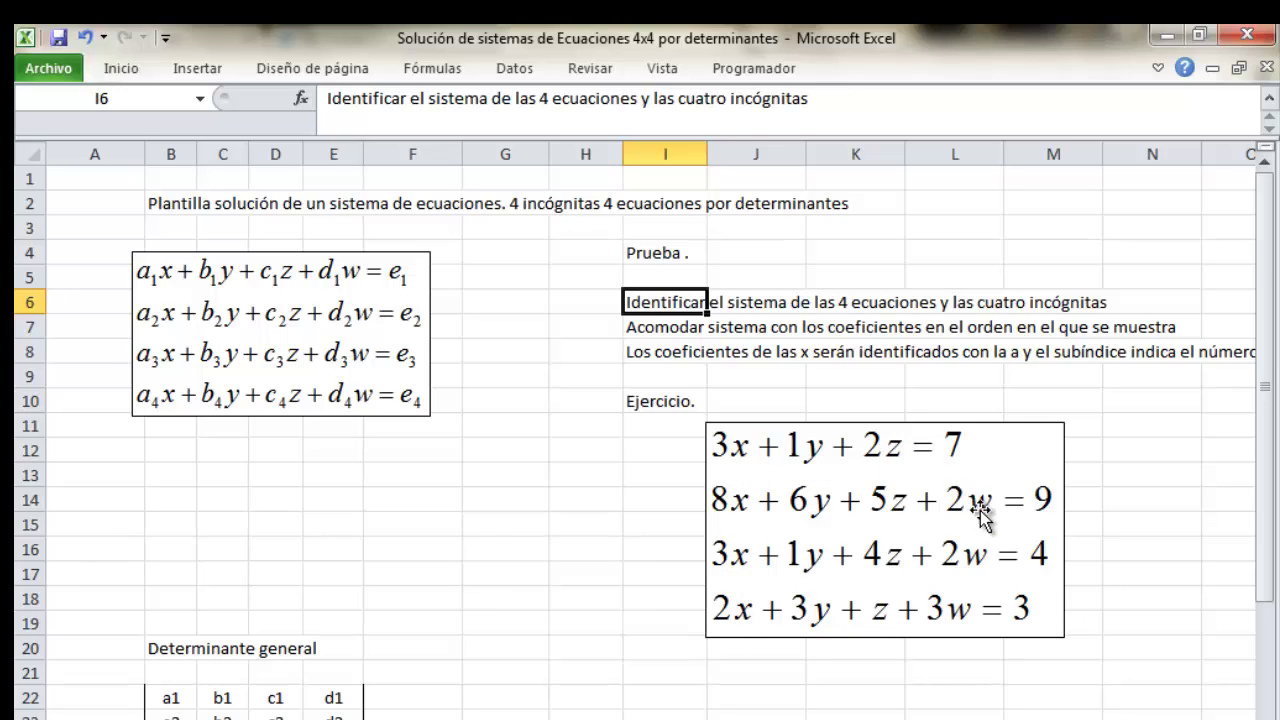
left_click(783, 703)
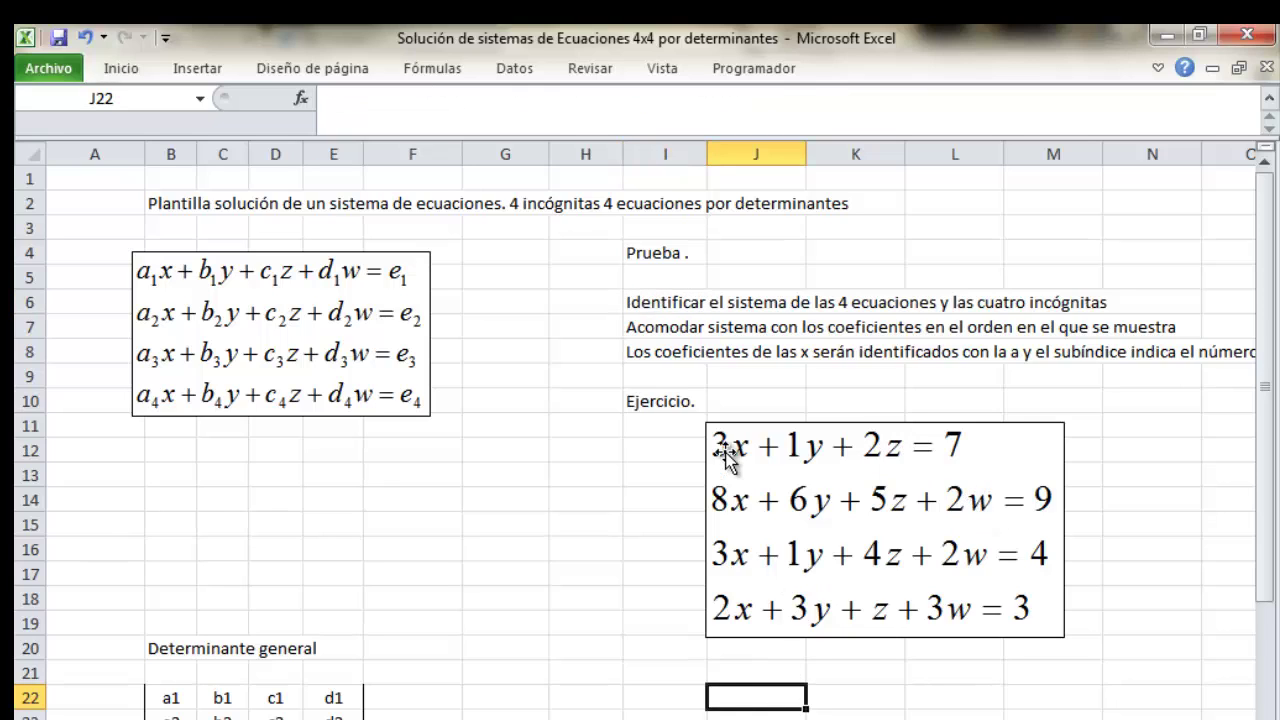
left_click(645, 327)
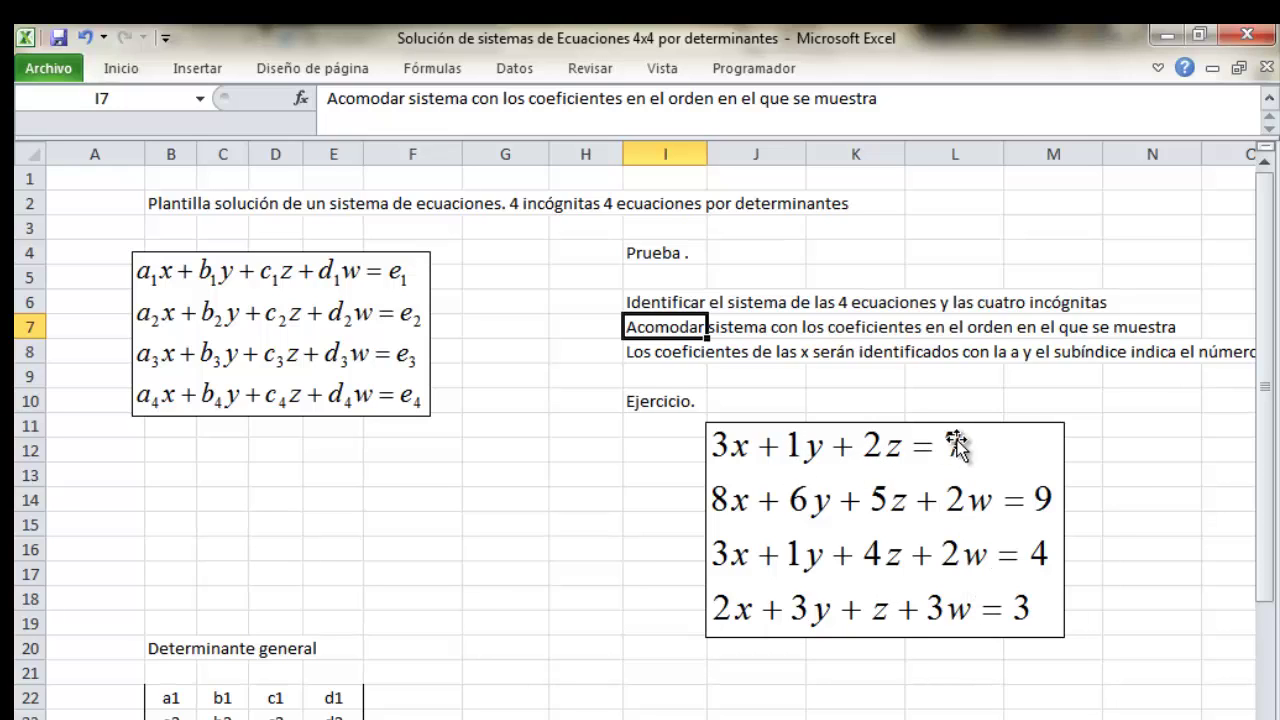
left_click(790, 692)
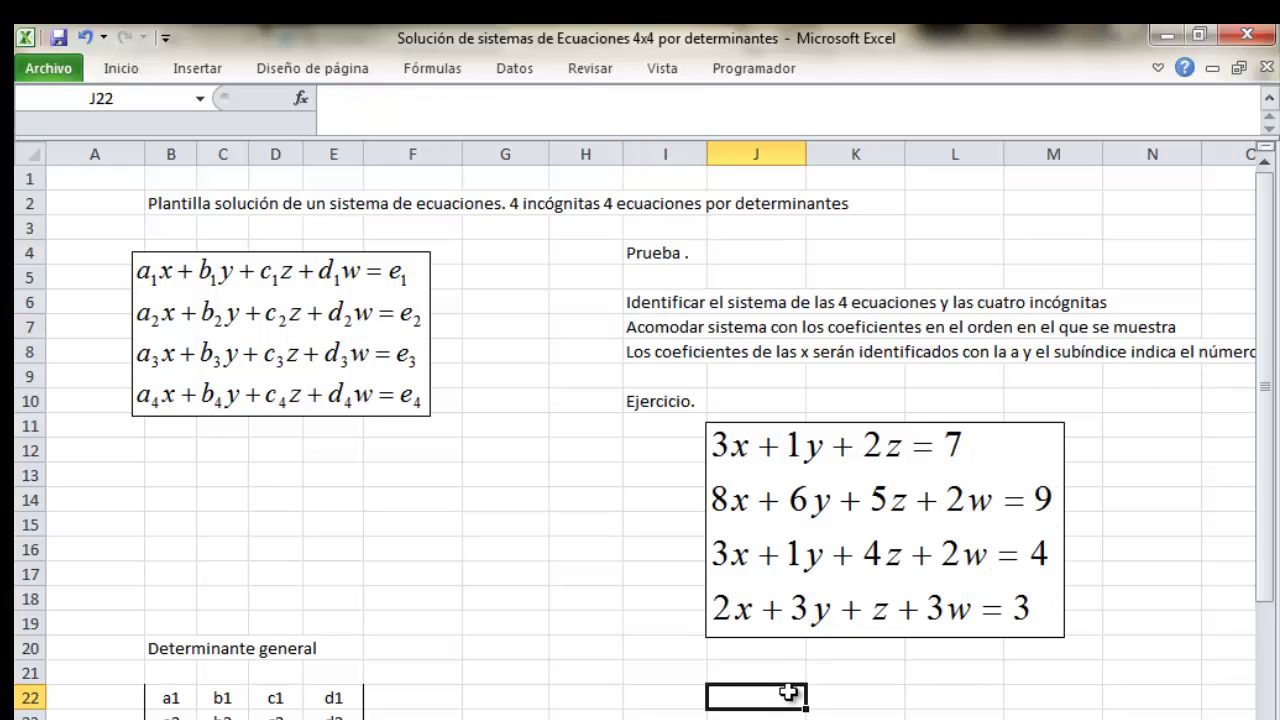
Step: Enter 'y así los coeficientes de b, y los términos independientes o constantes' in I9
left_click(688, 373)
type("y as")
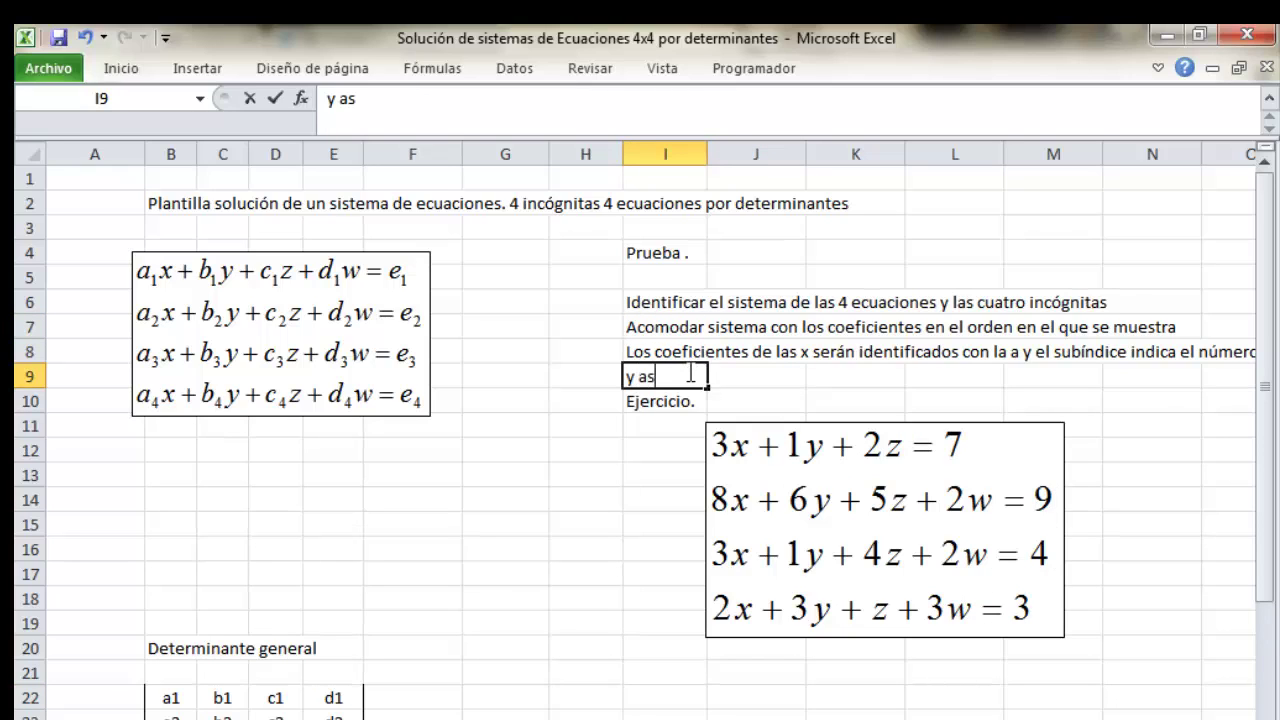
type("í los coe")
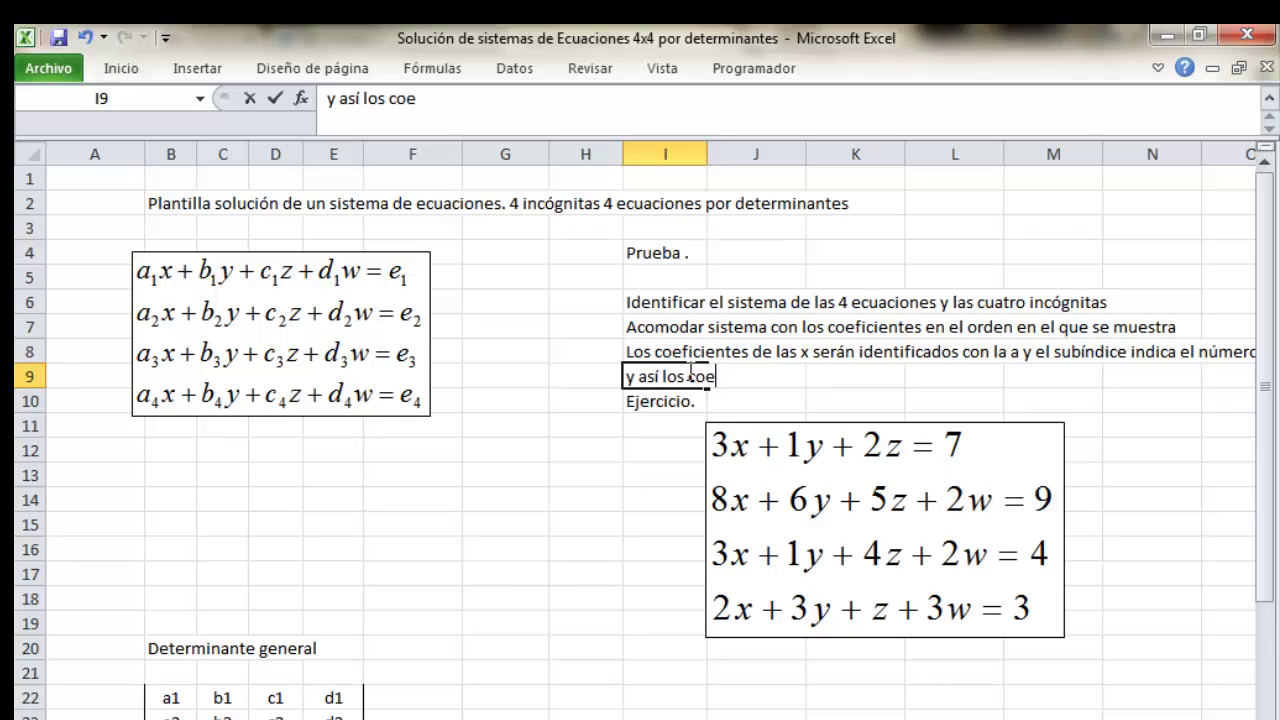
type("ficientes de")
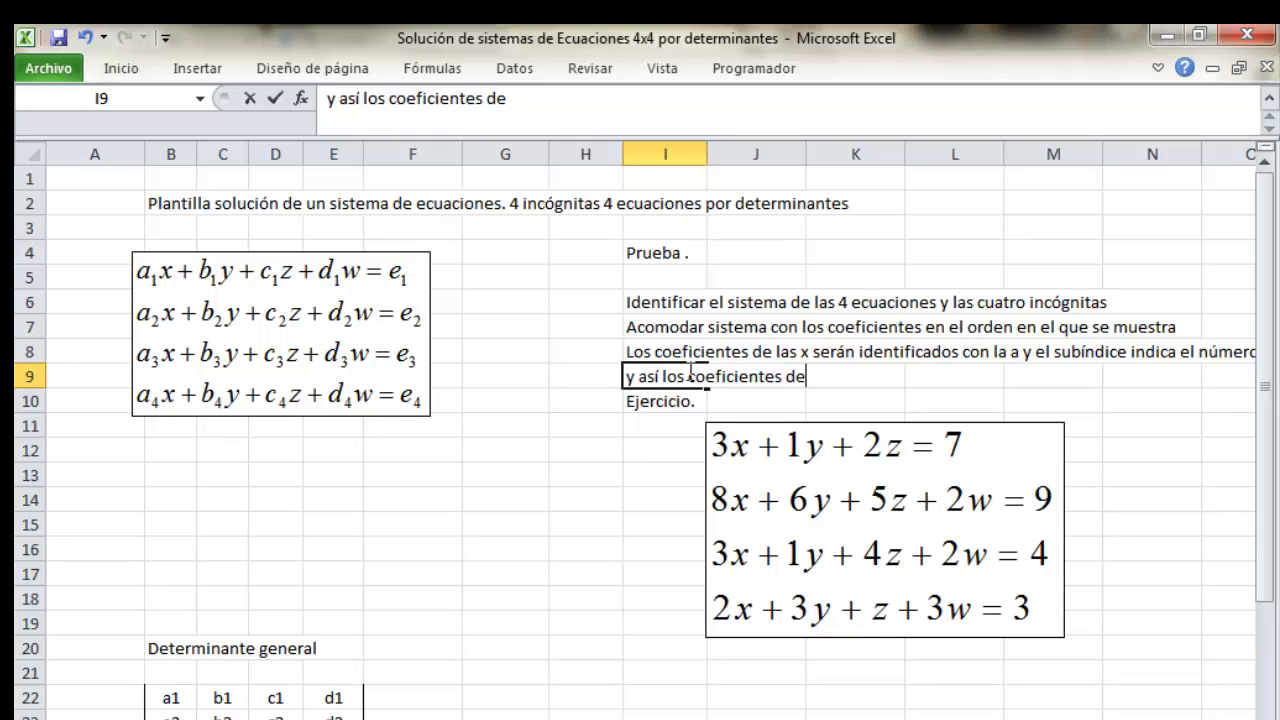
type(" b, ylos")
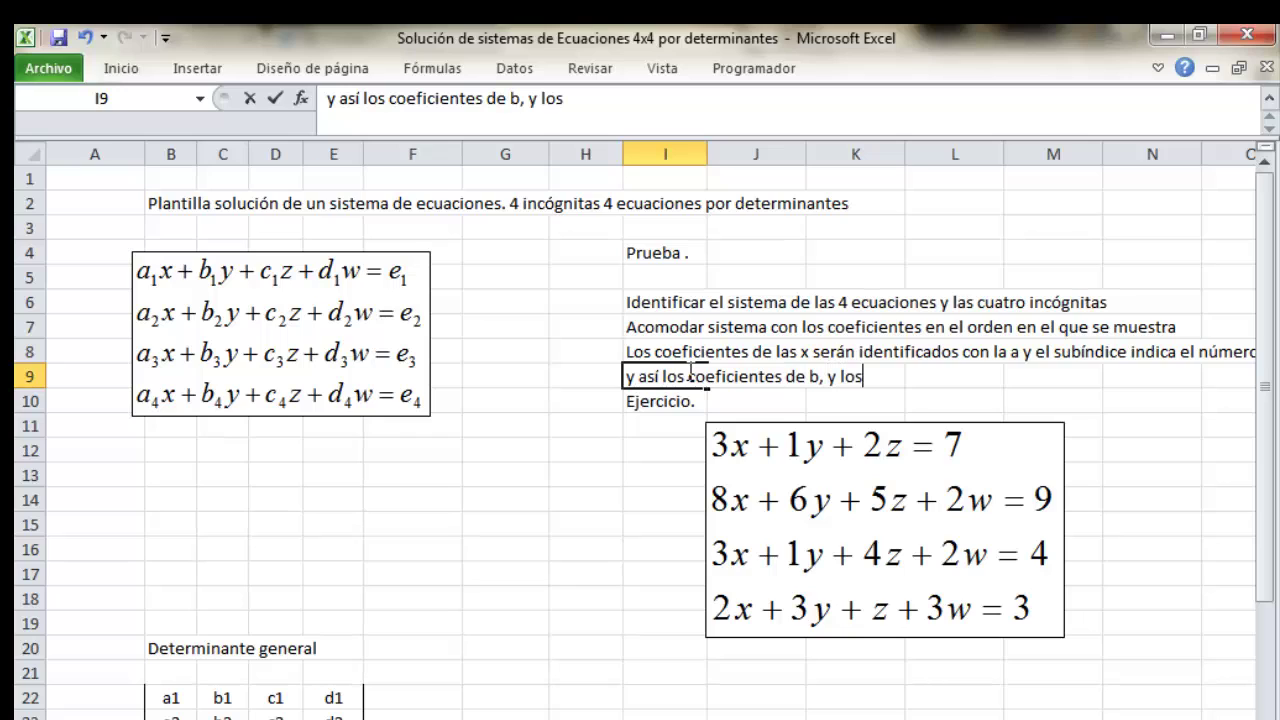
type(" términos ind")
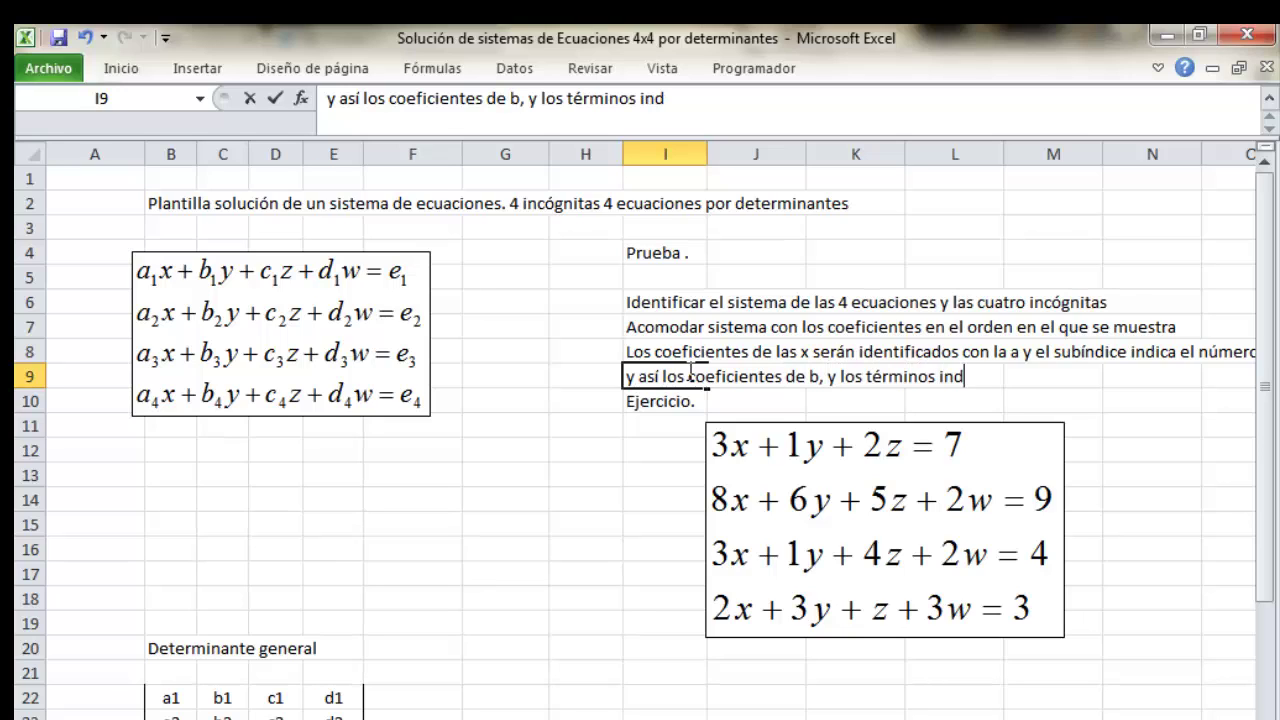
type("epencdie")
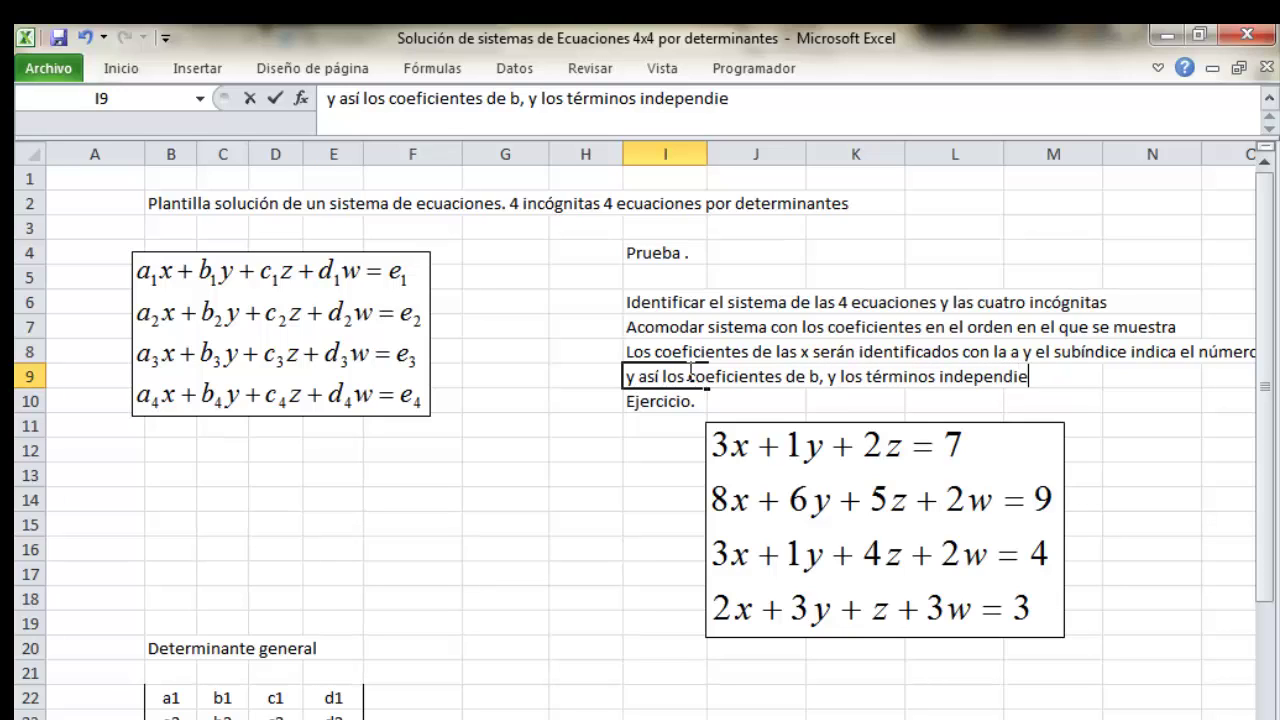
type("ntes o")
type(" cons")
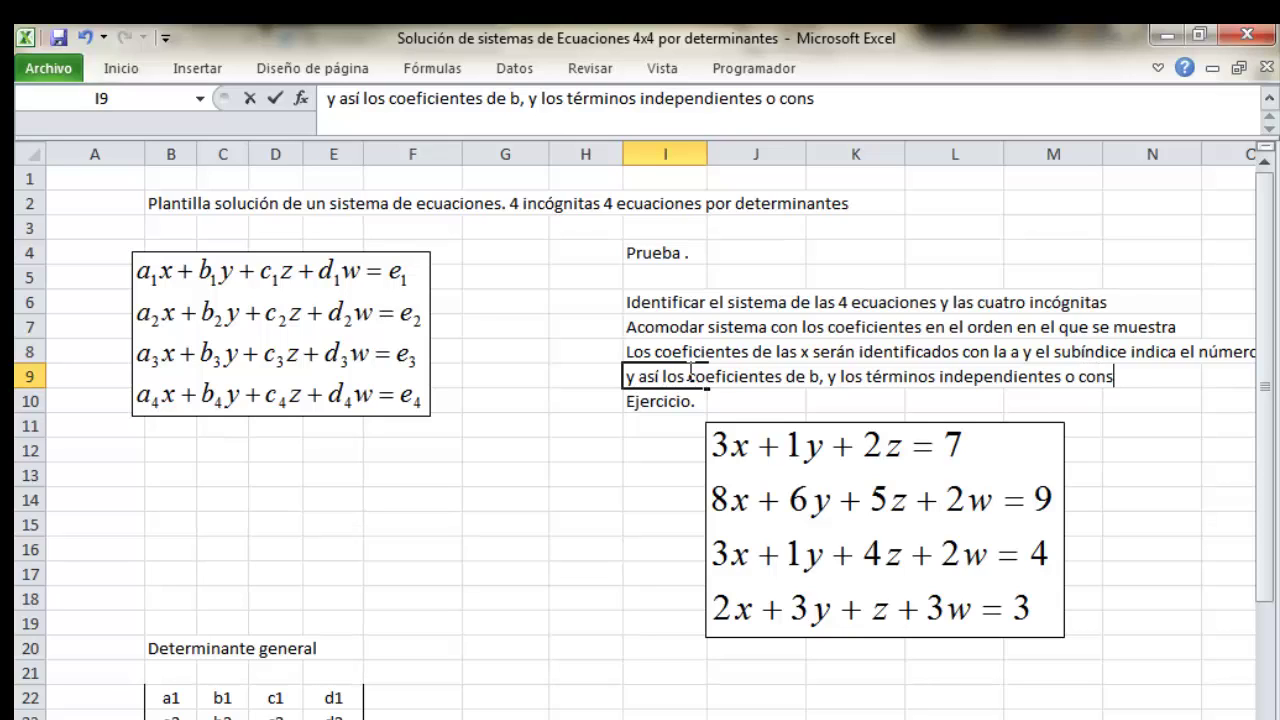
type("tantes")
key("Return")
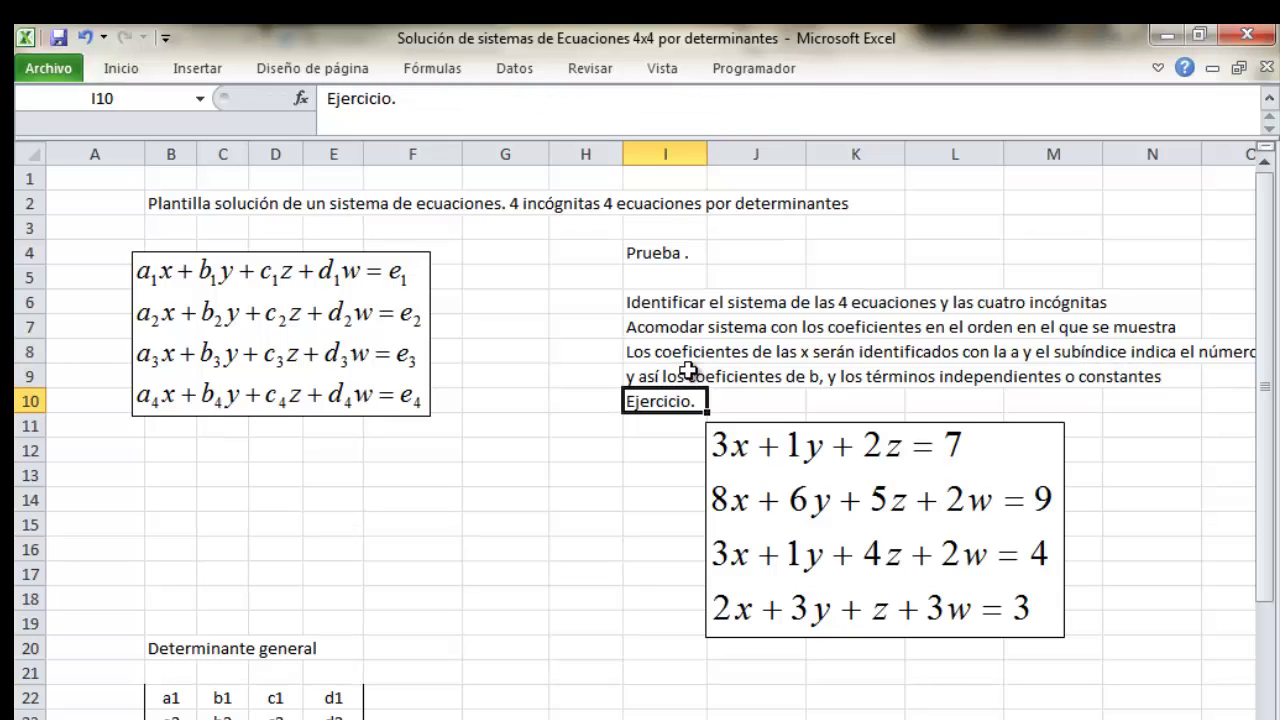
left_click(790, 452)
left_click(429, 548)
Step: Put the label 'coeficientes de las incógnitas' beside the Determinante general heading
scroll(457, 603, "down", 1)
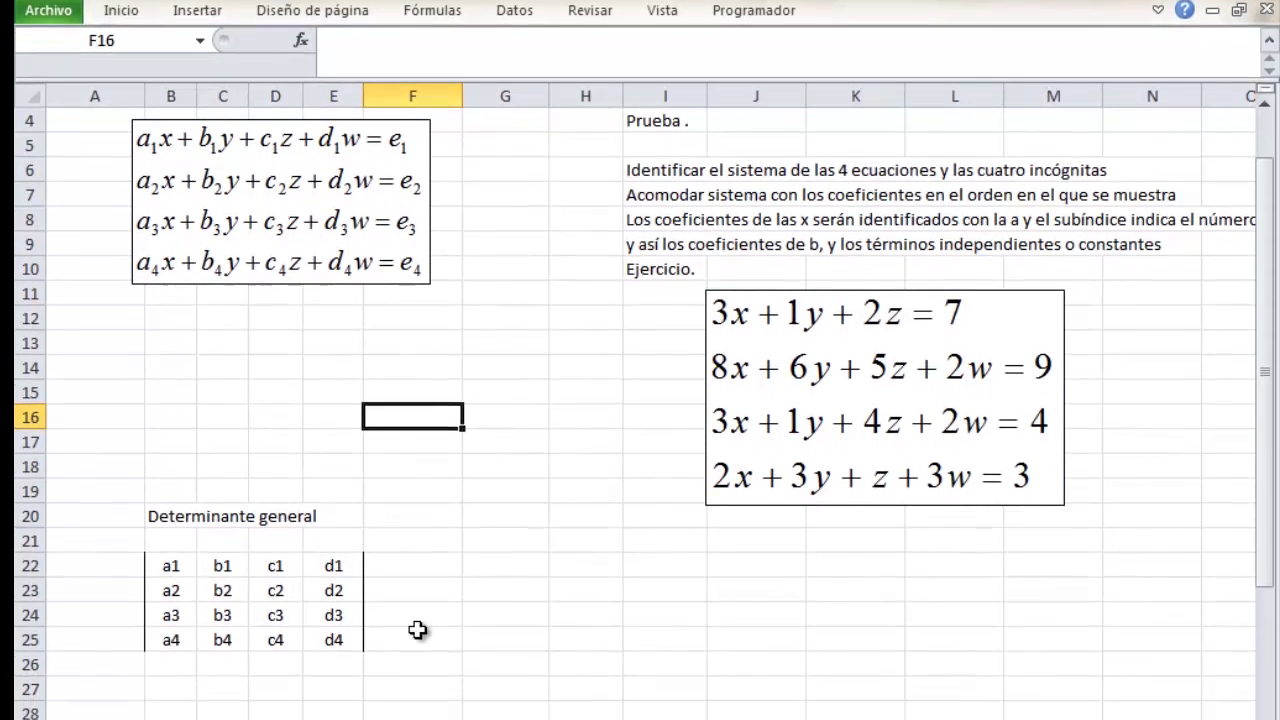
left_click(501, 483)
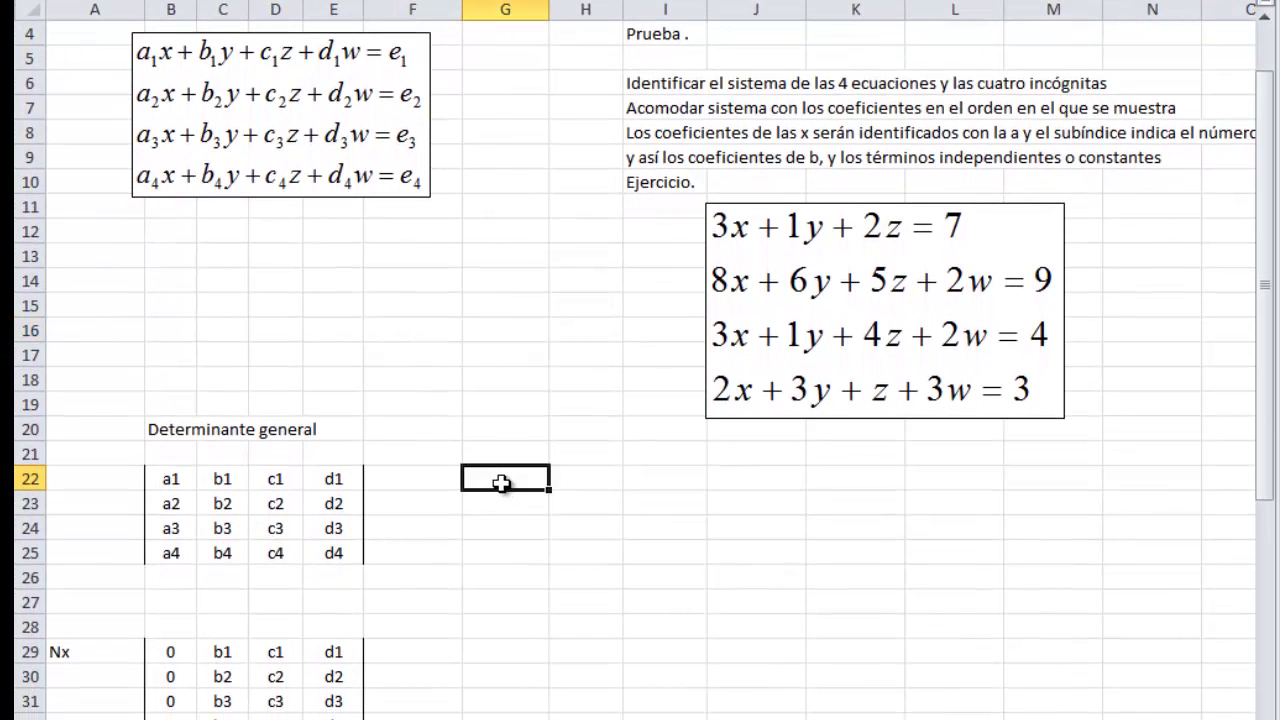
left_click(508, 432)
type("coef")
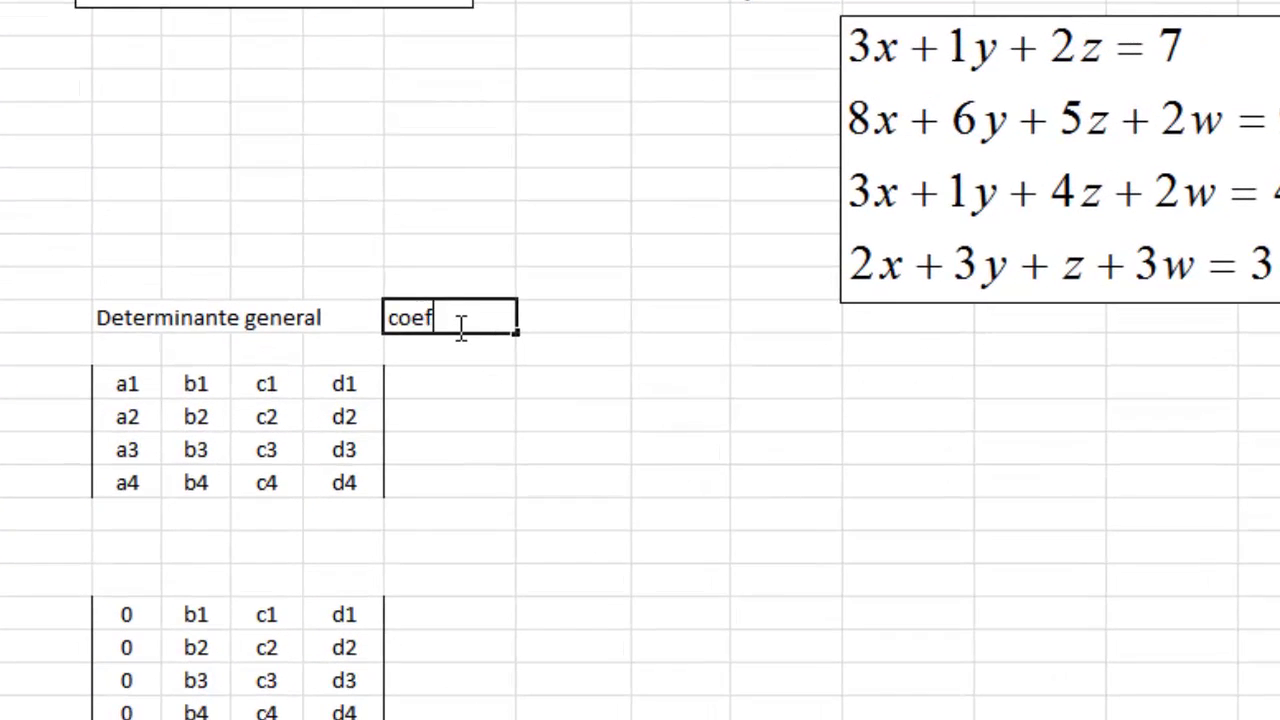
type("icientes de las i")
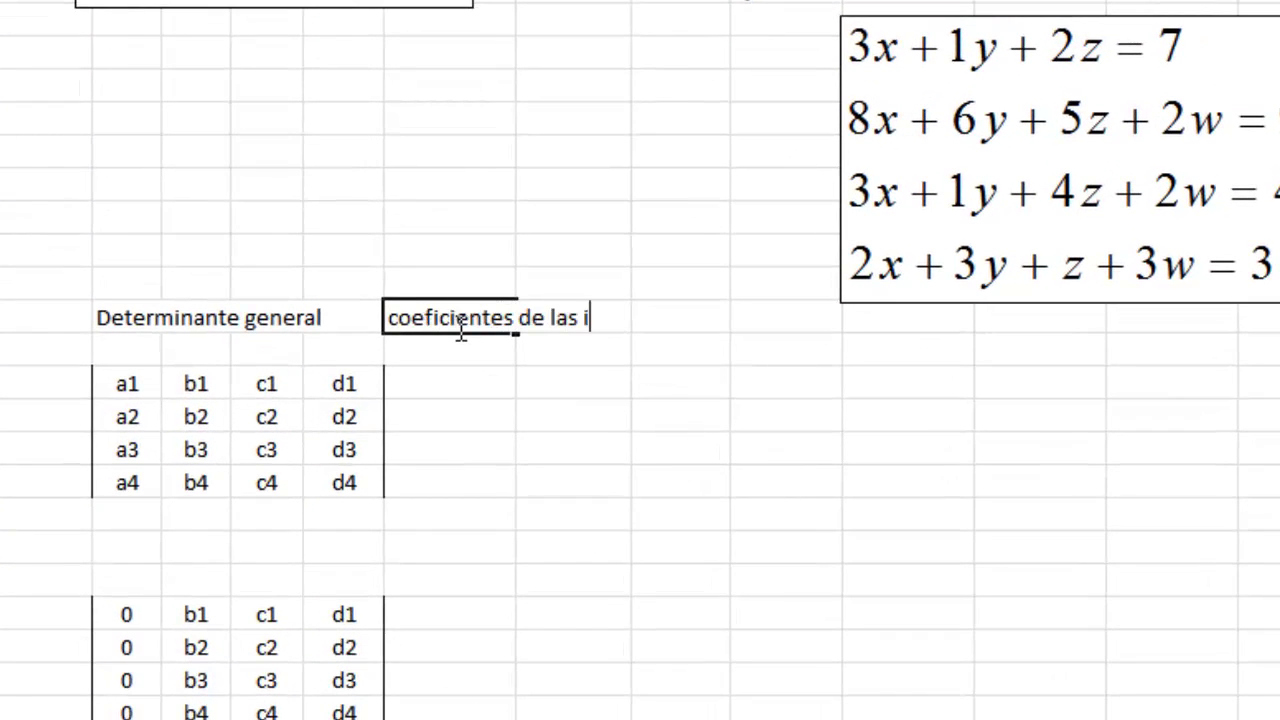
type("ncógnitas")
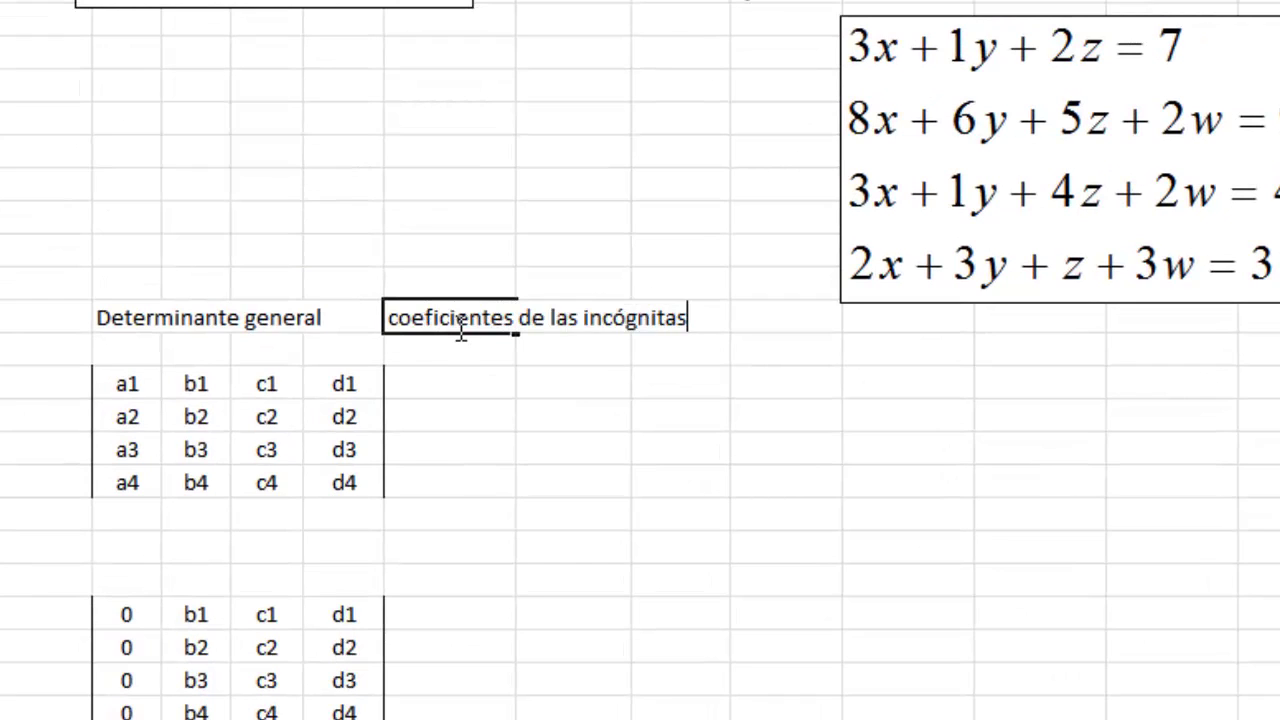
key("Return")
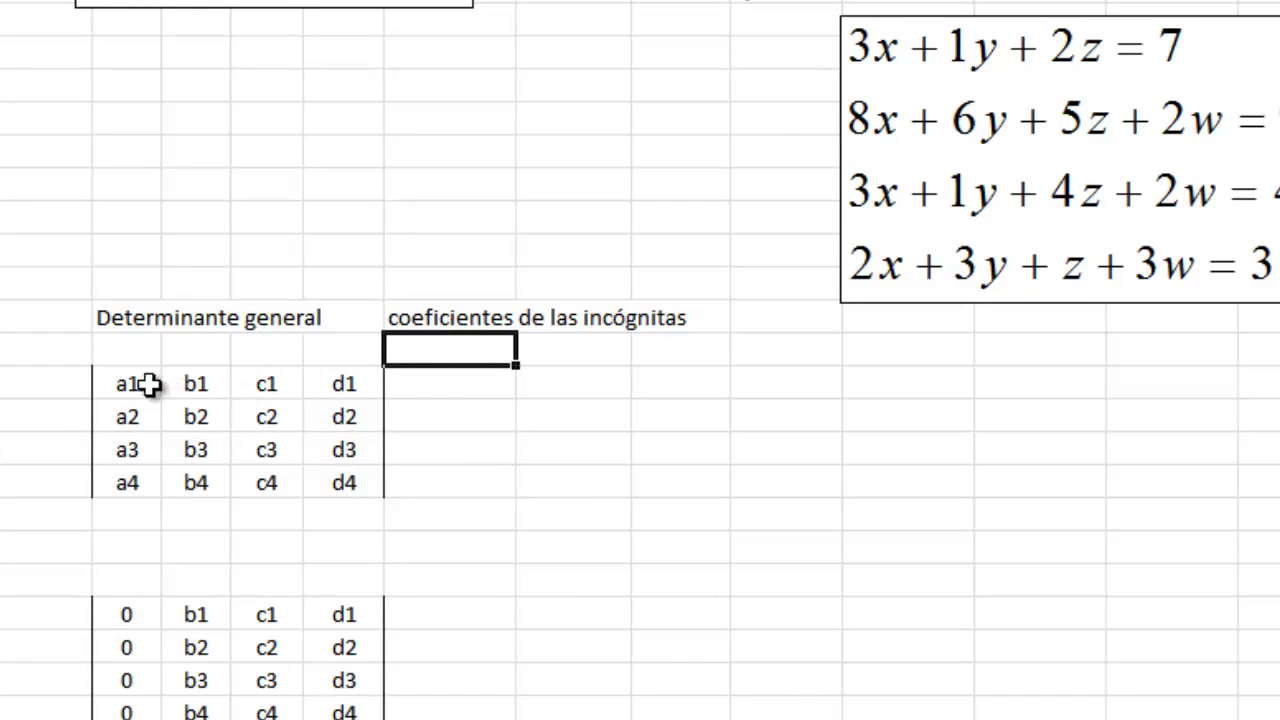
Step: Go over the matrix entries a1–a4 and b4, then select the cell beside the Nx matrix
left_click(150, 383)
left_click(138, 422)
left_click(139, 449)
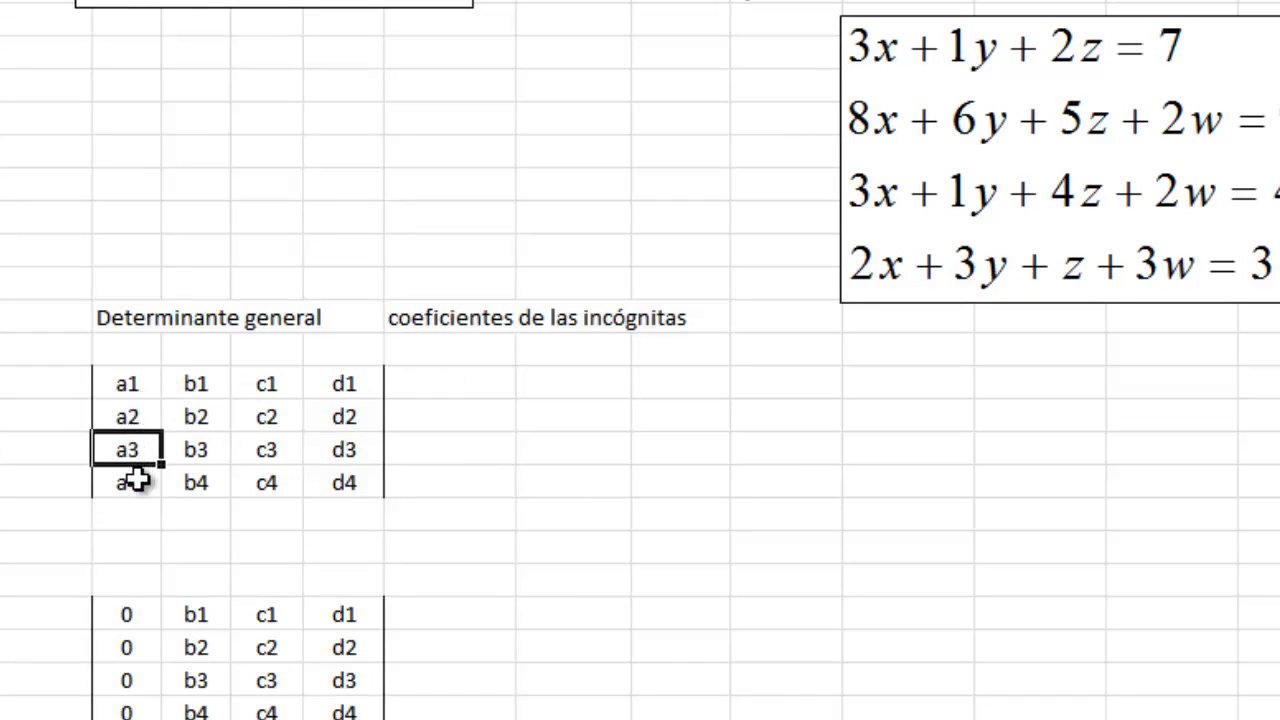
left_click(139, 481)
left_click(197, 482)
left_click(491, 583)
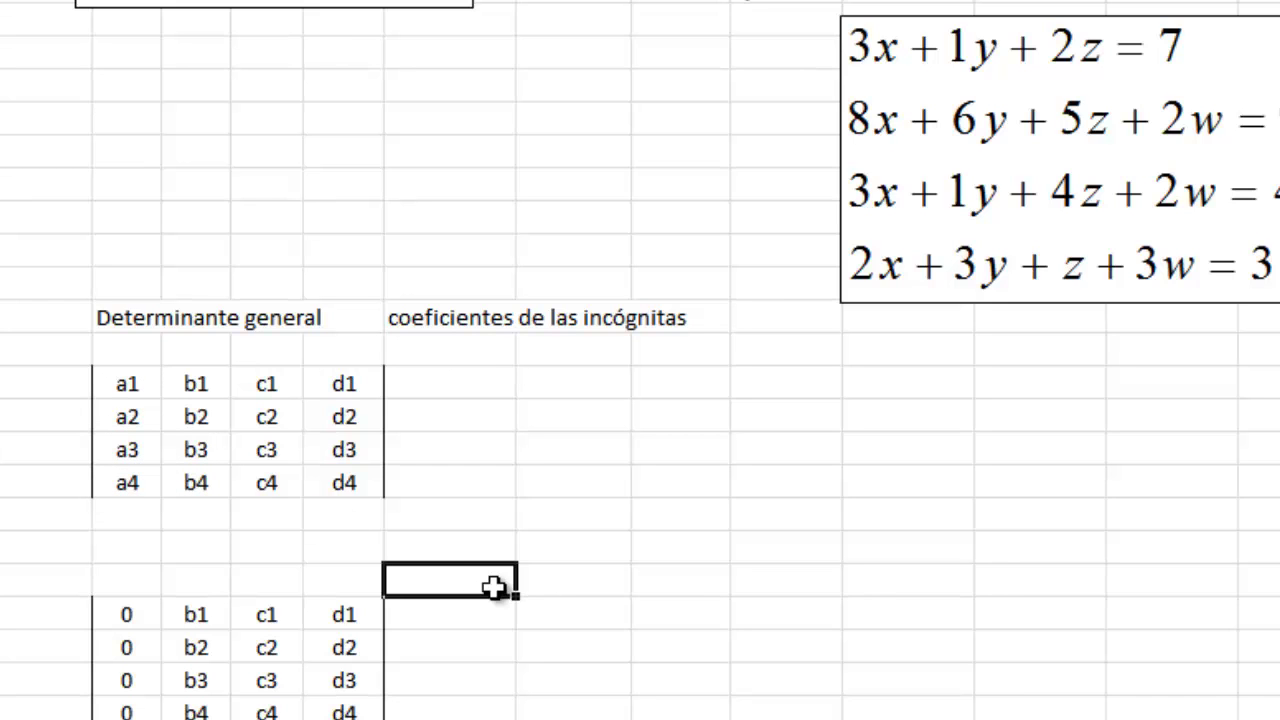
left_click(4, 612)
Step: Label the block Nx and add the note 'Det para el numerador del cálculo de x'
type("Nx")
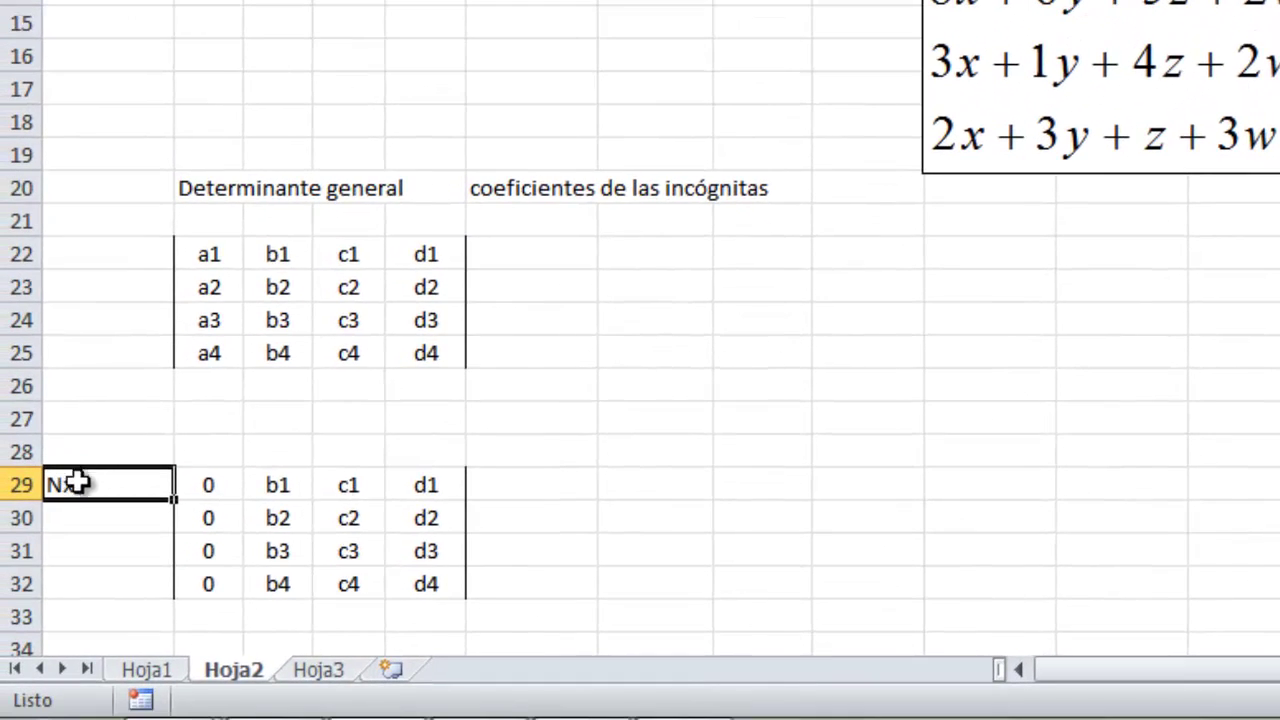
left_click(555, 456)
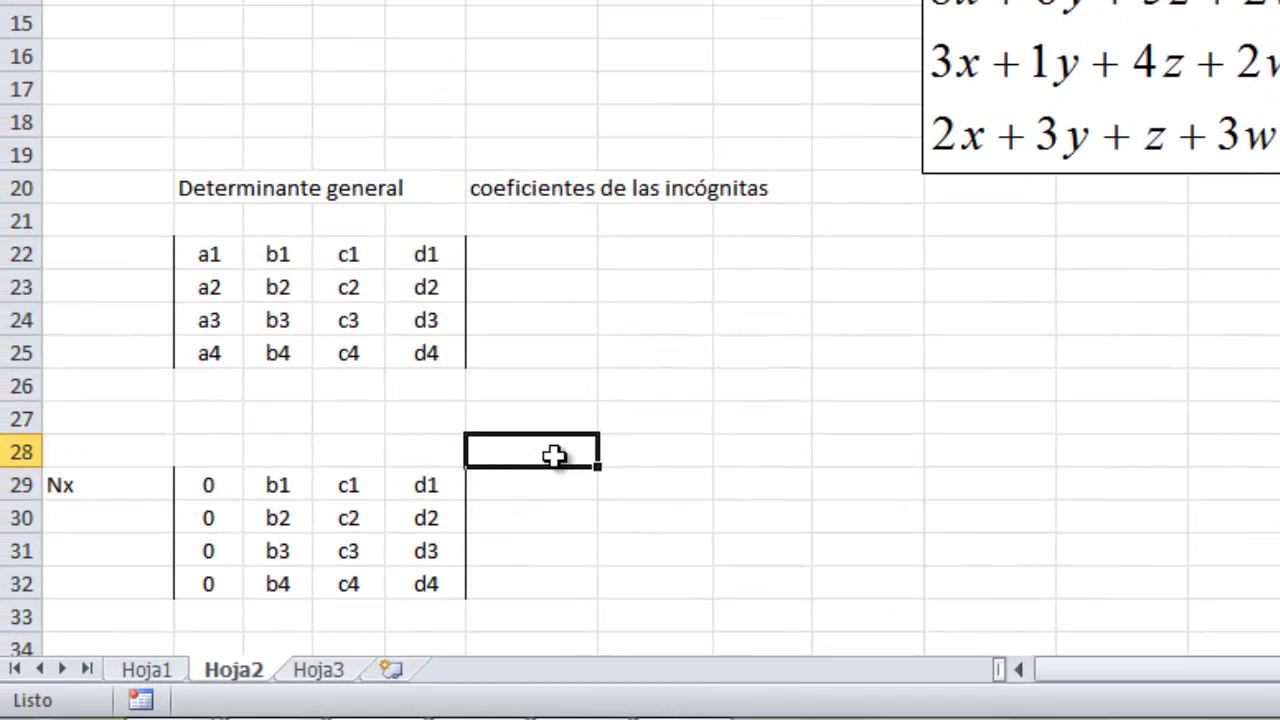
type("Det pa")
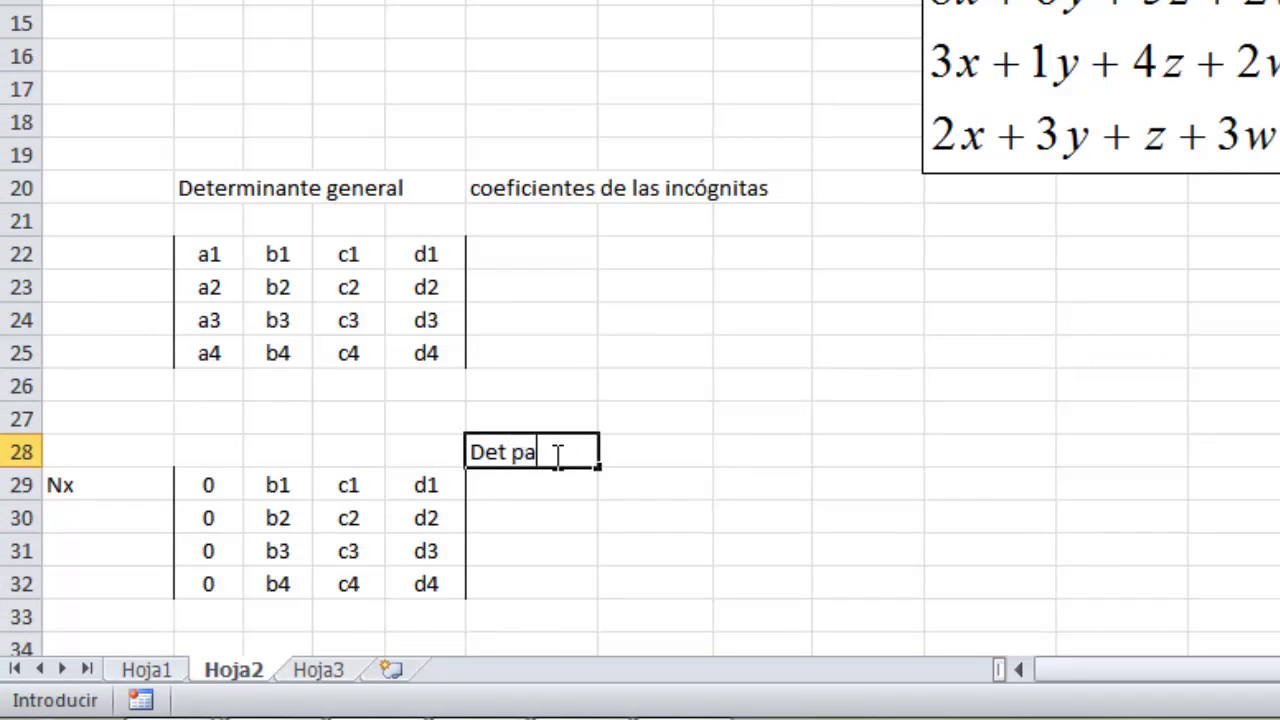
type("ra")
type(" el numerador d")
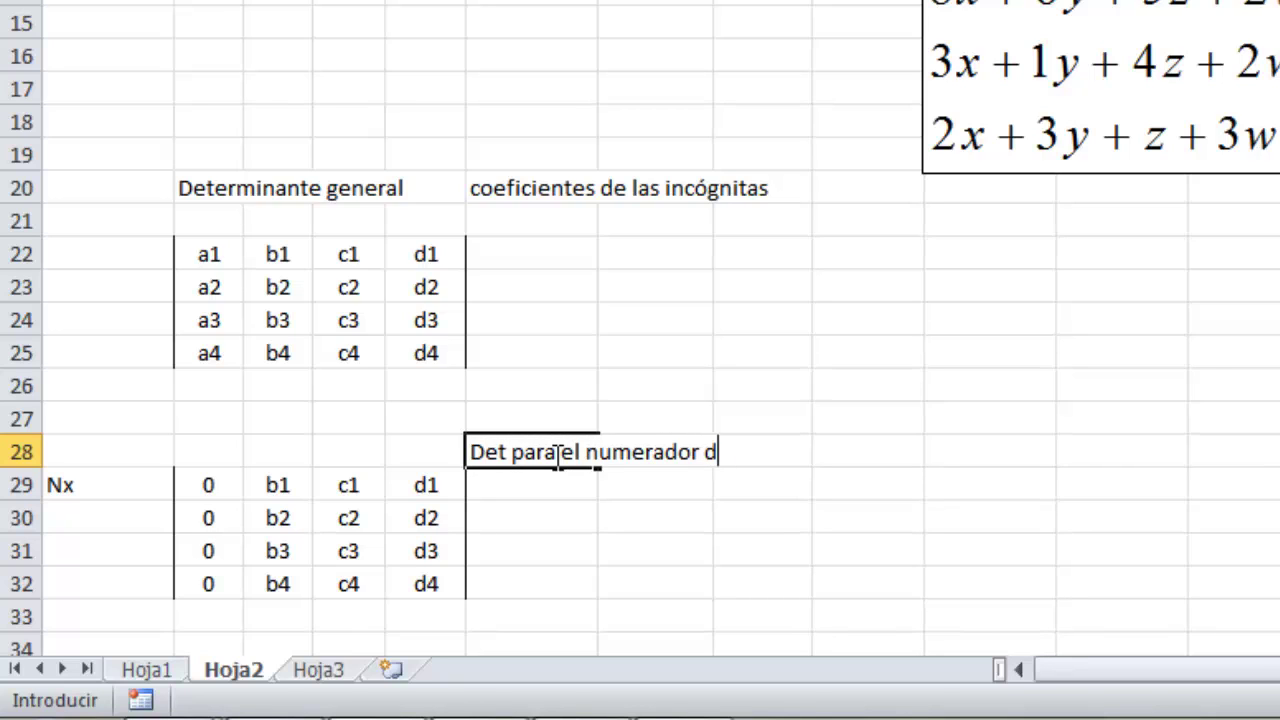
type("el cálculo ded")
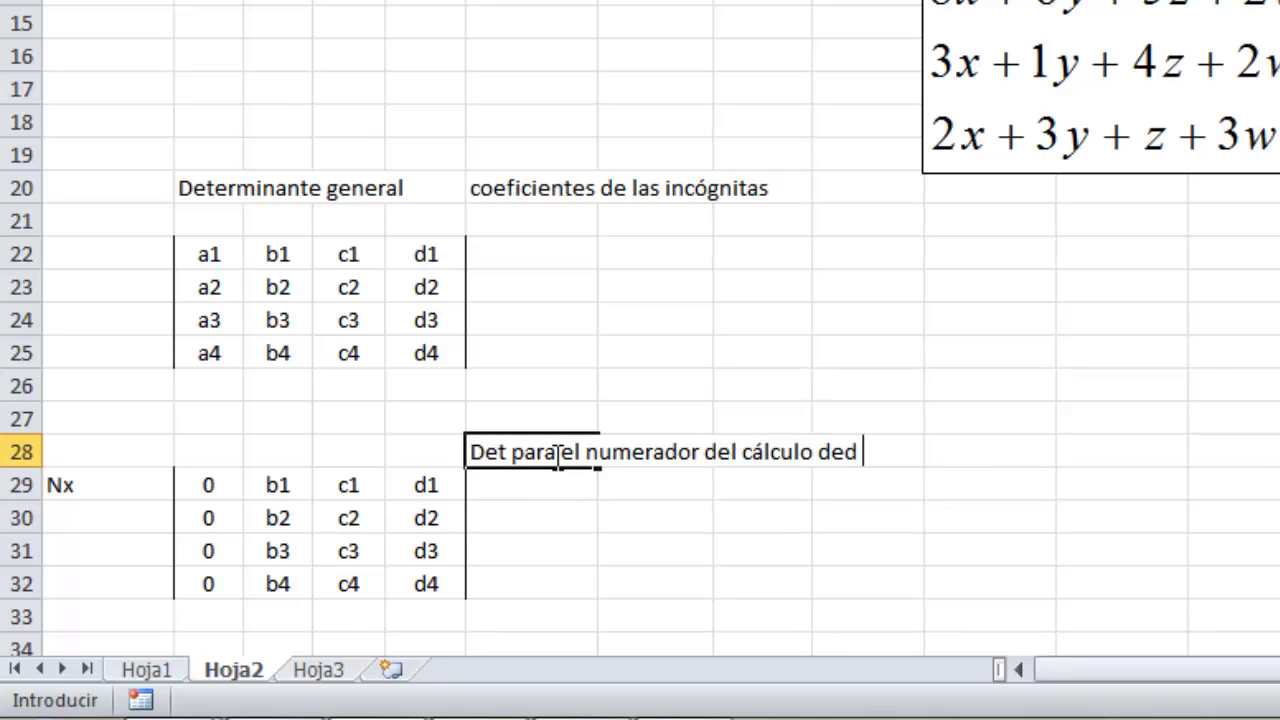
type("x")
key("Return")
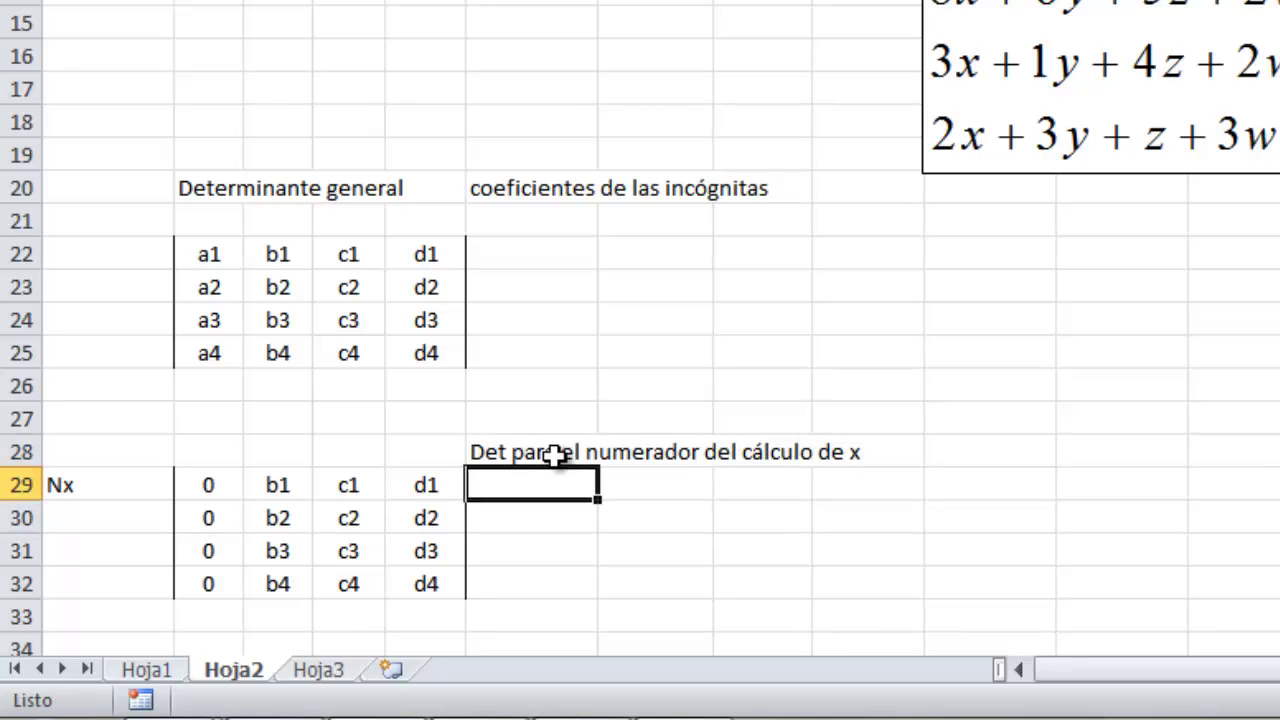
Step: Add notes that the OTRAS incógnitas' coefficients stay and x's become the independent terms
type("Todos ")
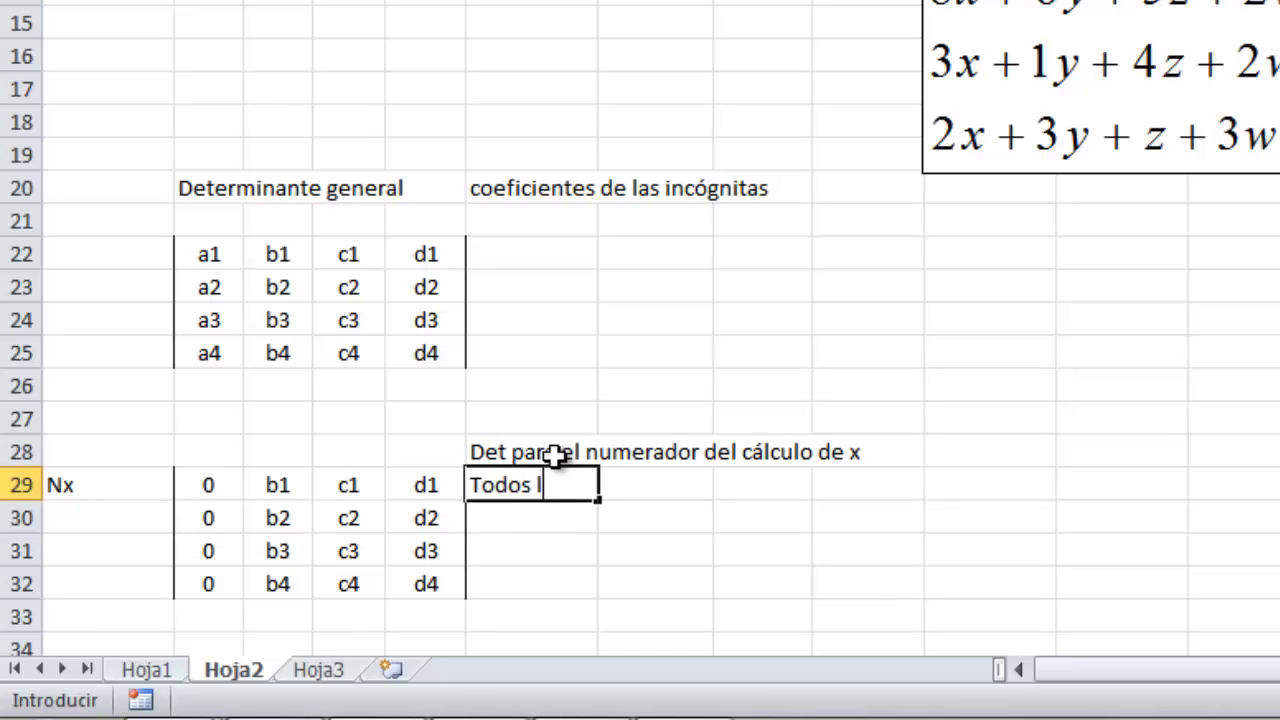
type("los coefi")
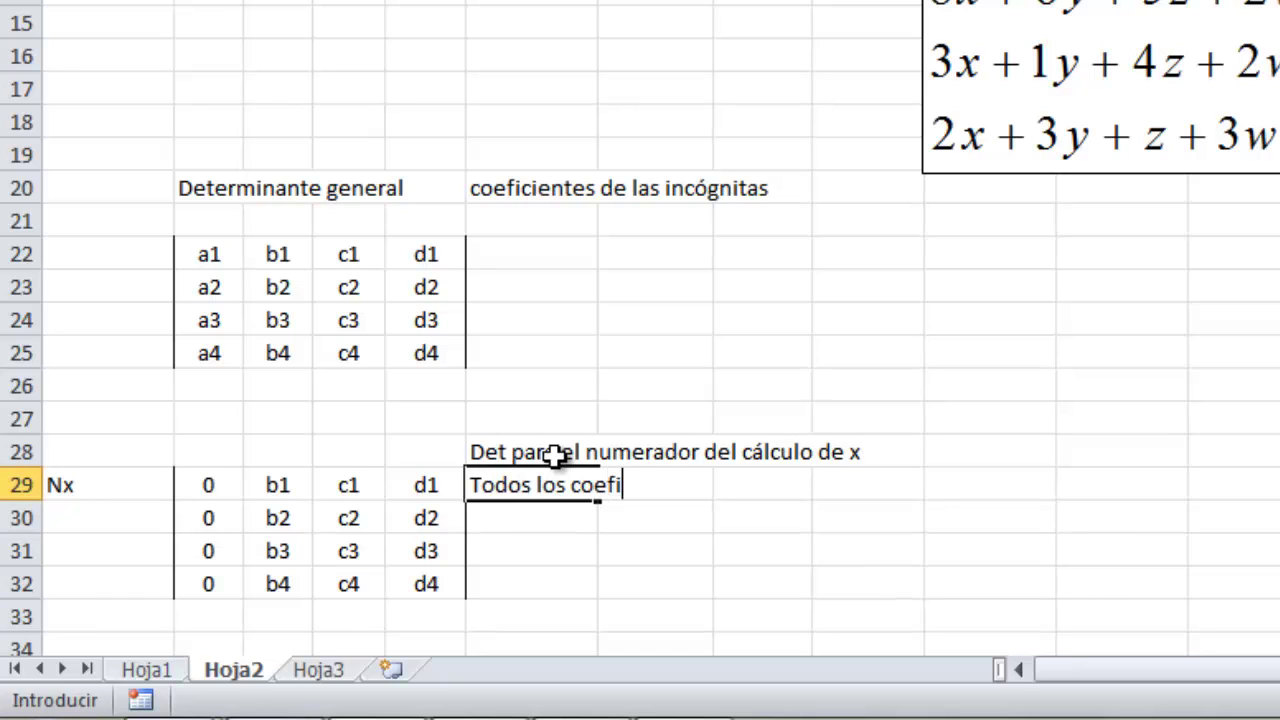
type("cientes de las i")
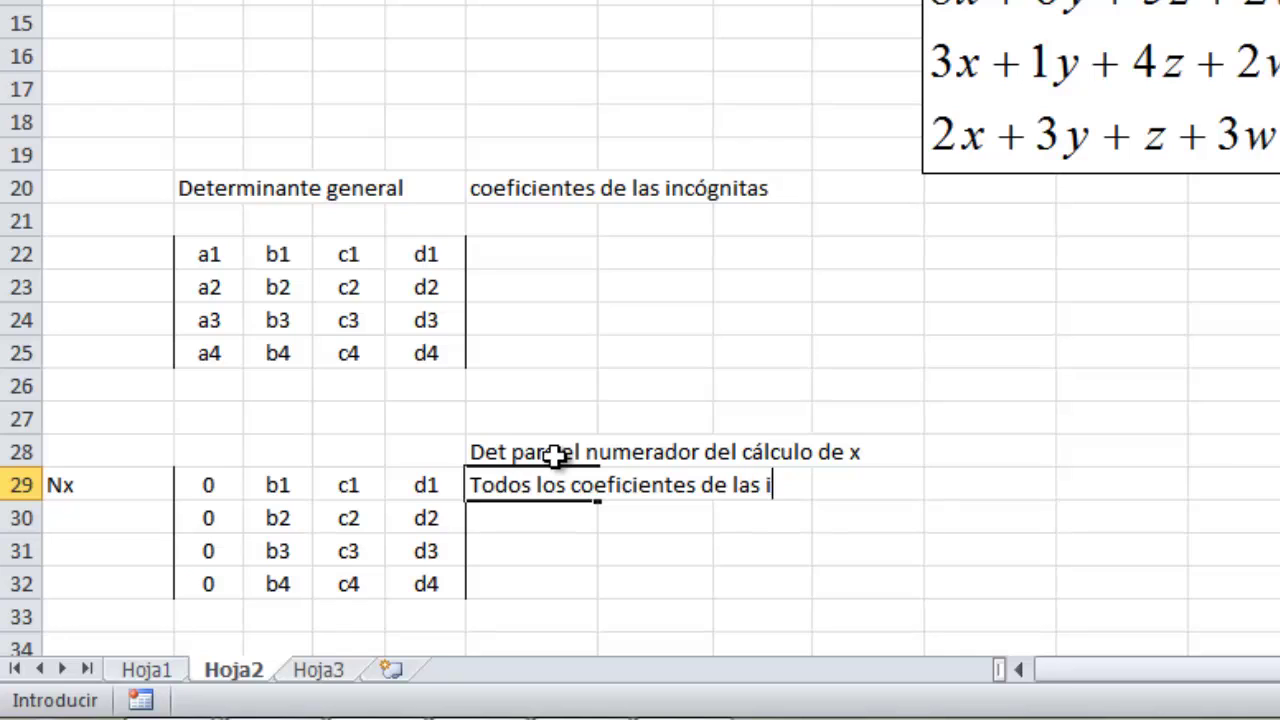
type("ncógnitas")
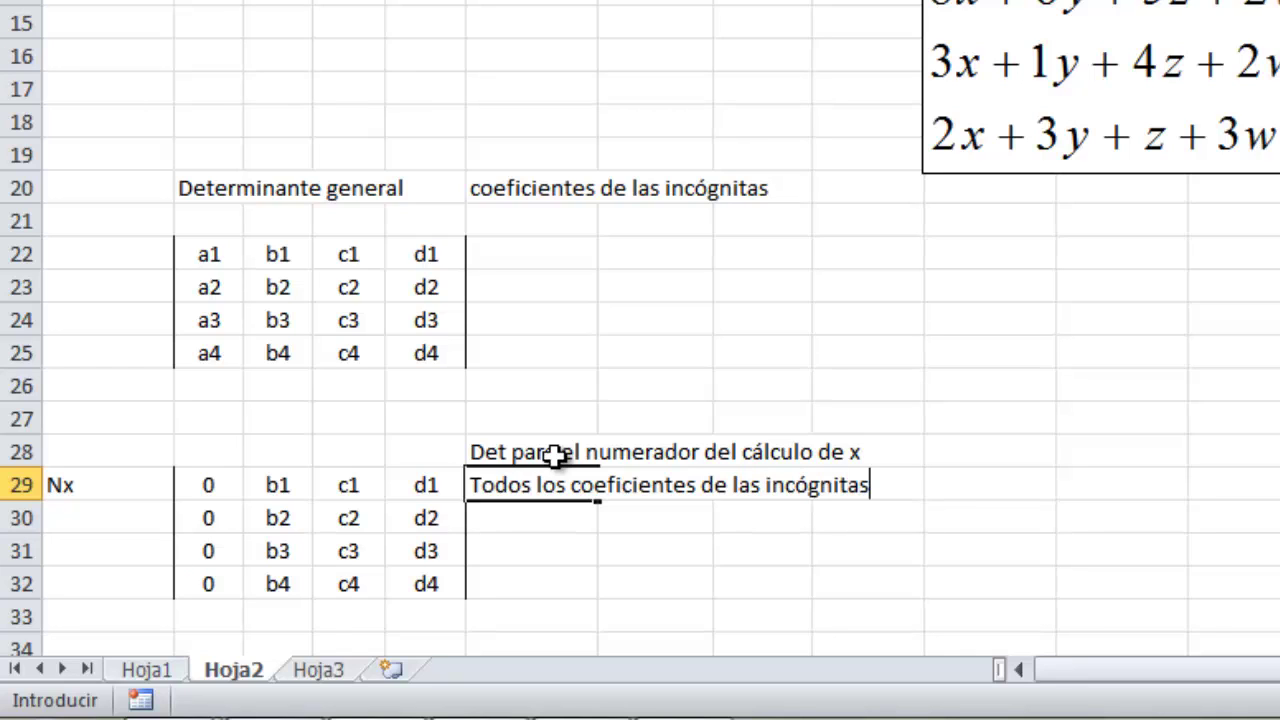
key("BackSpace")
key("BackSpace")
key("BackSpace")
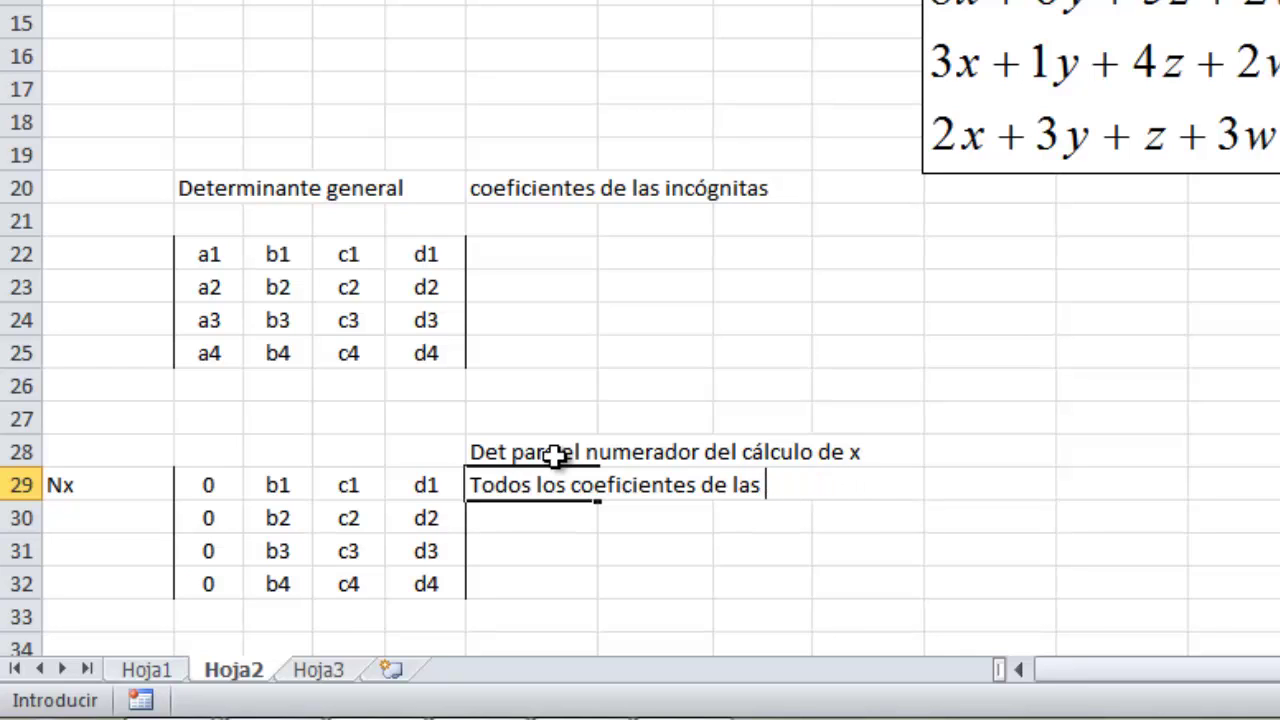
type("OTRAS inc")
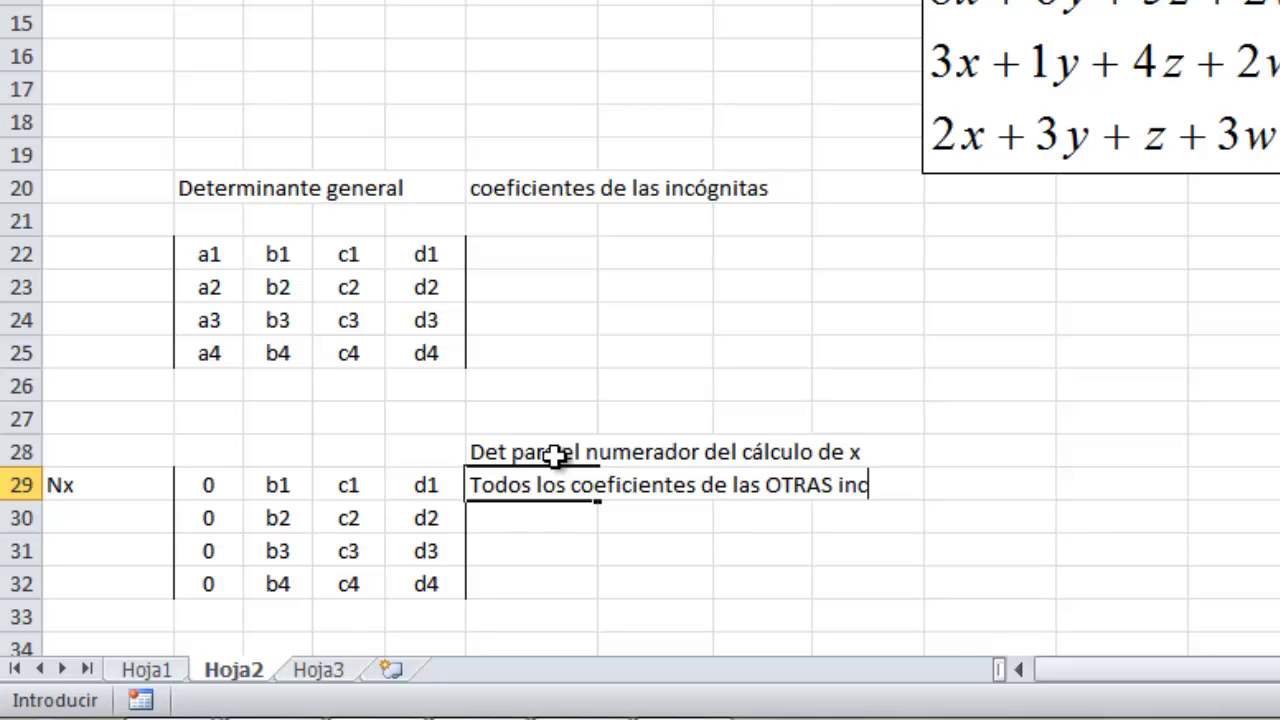
type("ógnitas per")
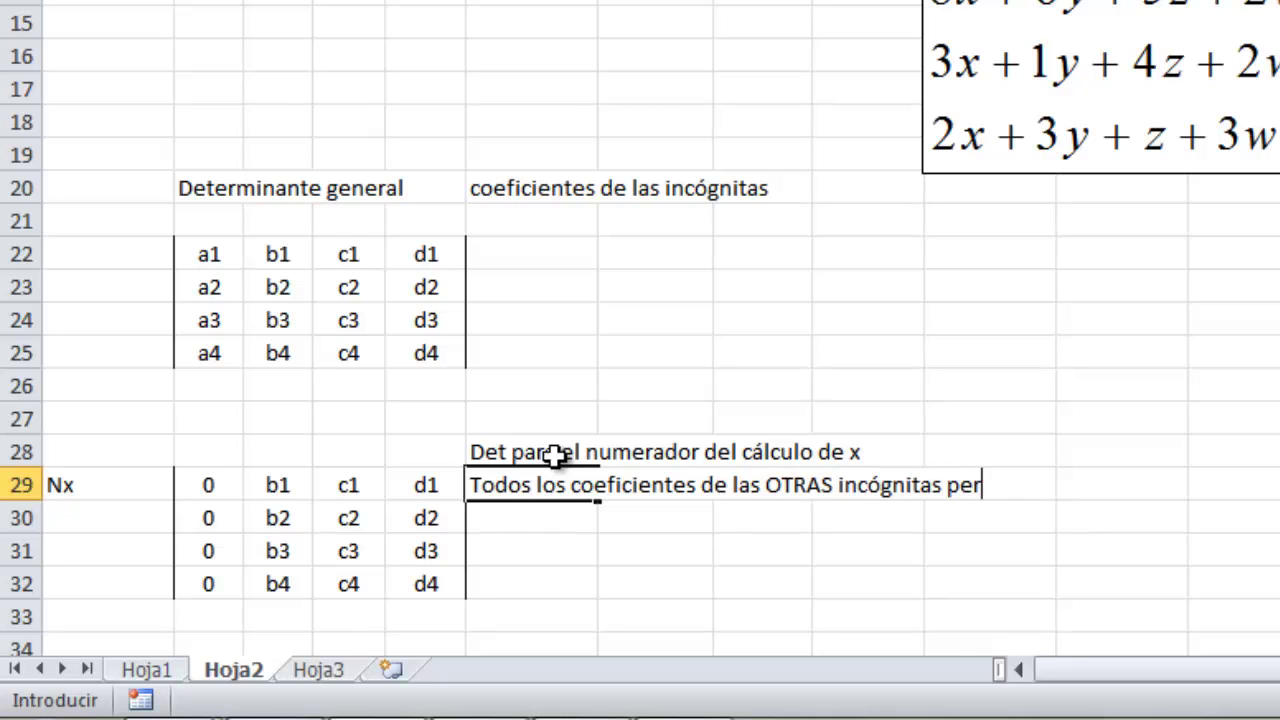
type("manecen")
key("Return")
type("S")
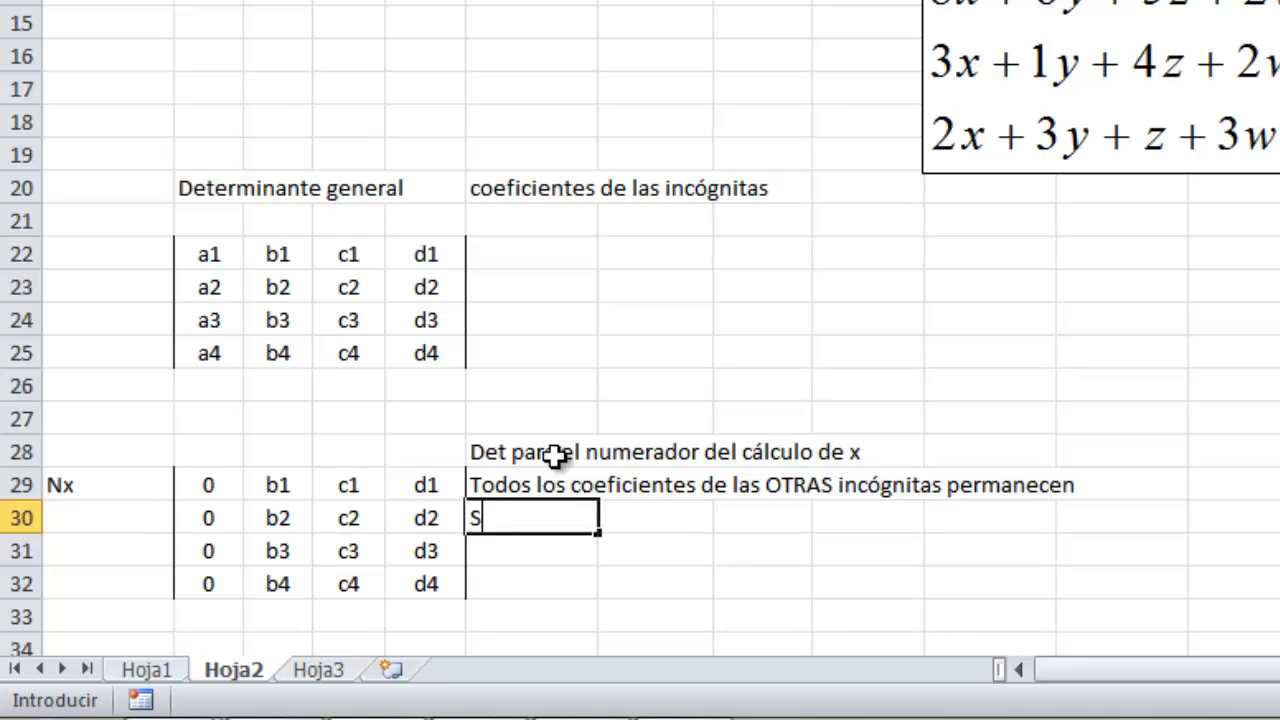
type("ecam")
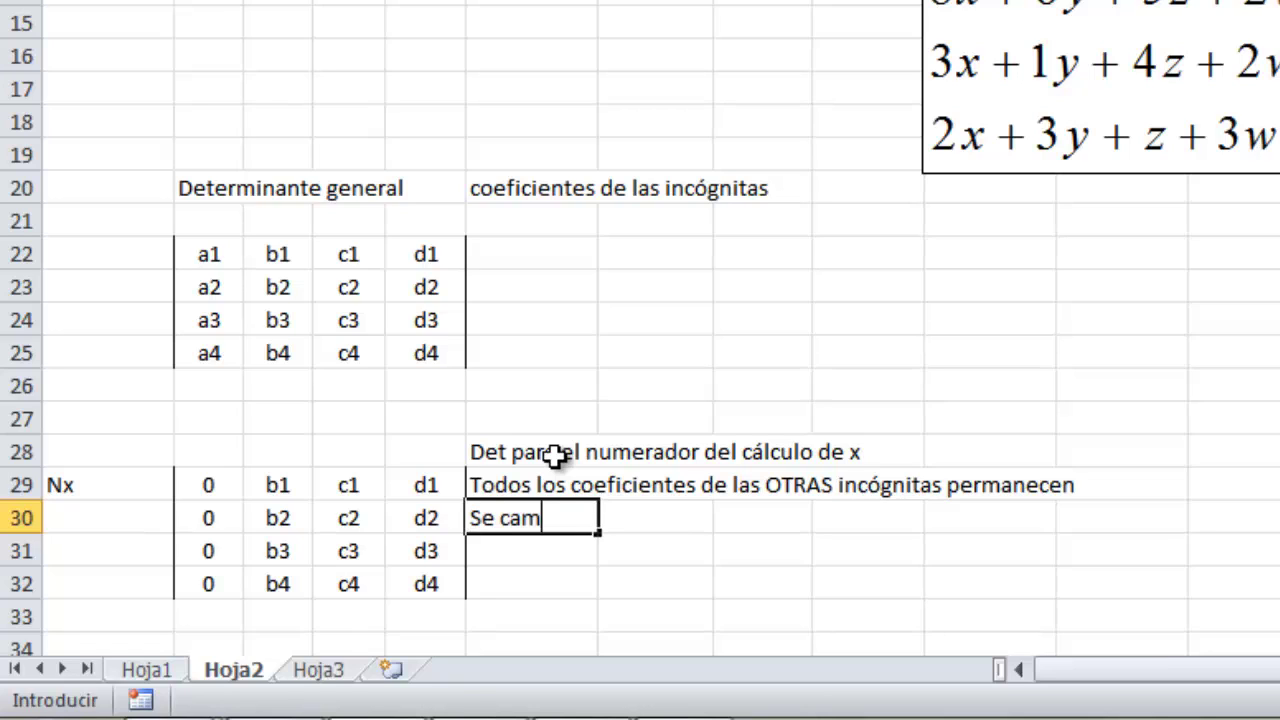
type("bian los eo")
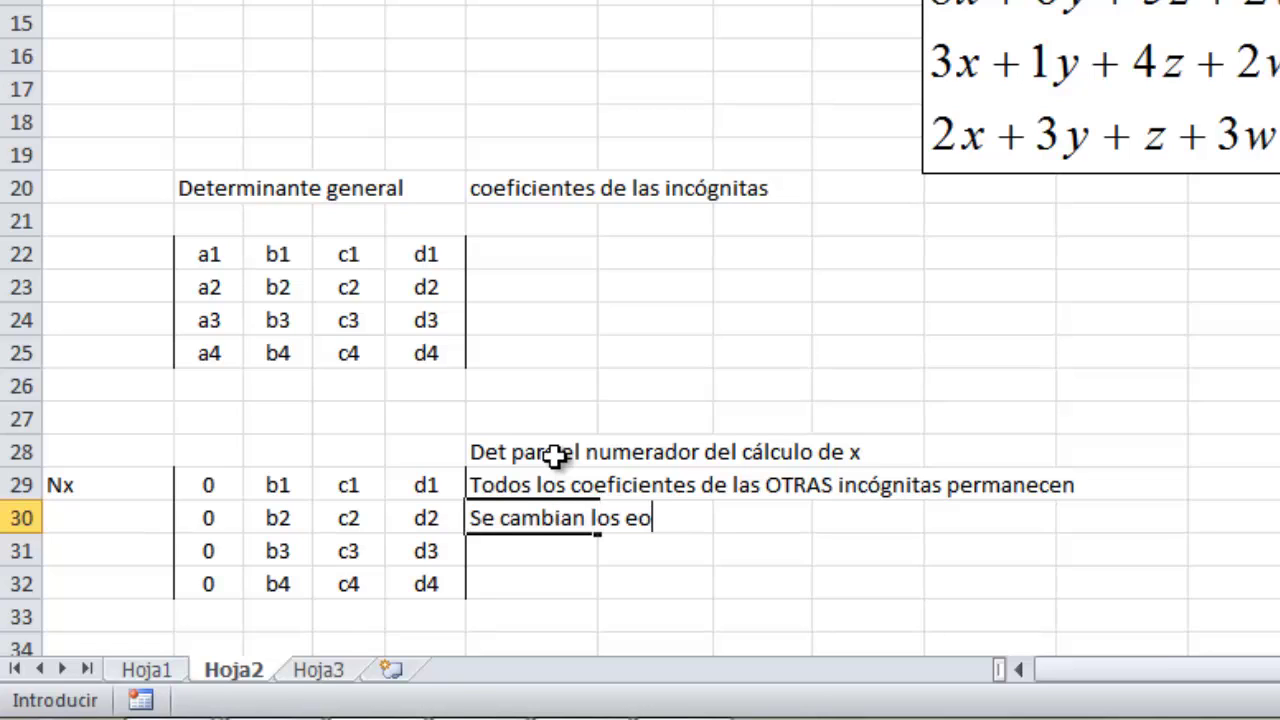
key("BackSpace")
key("BackSpace")
type("coeficie")
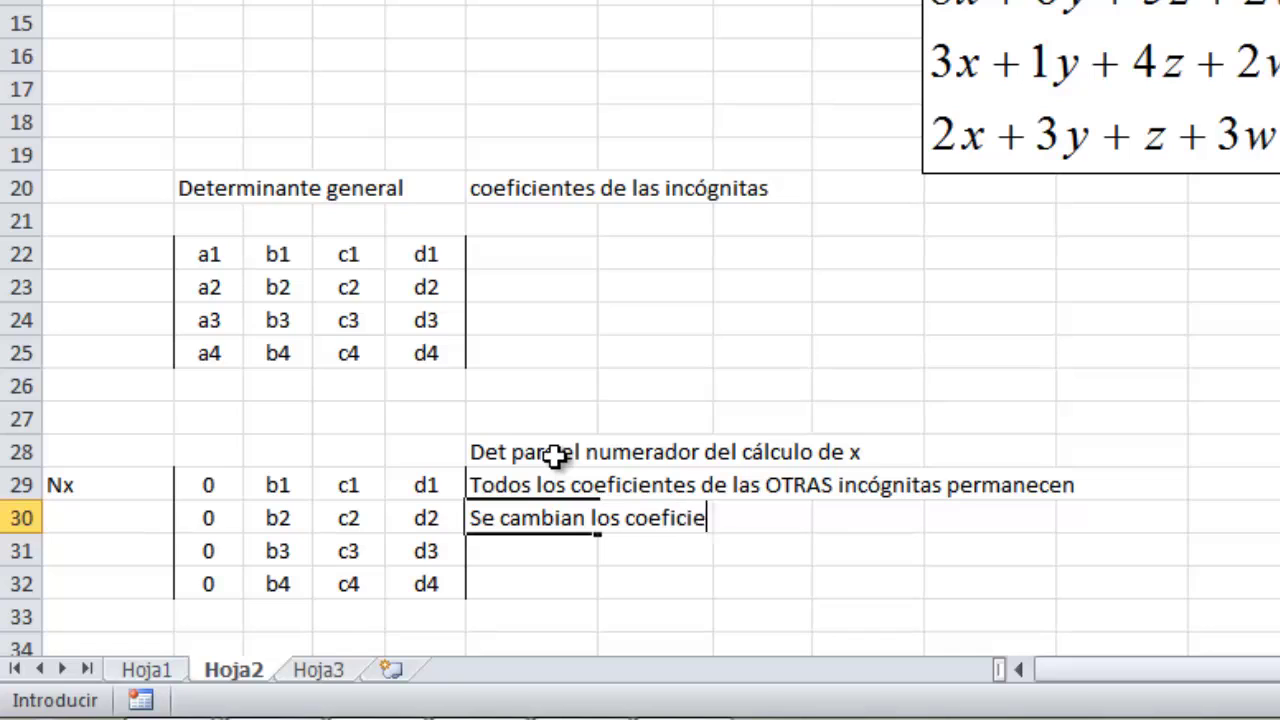
type("ntes de")
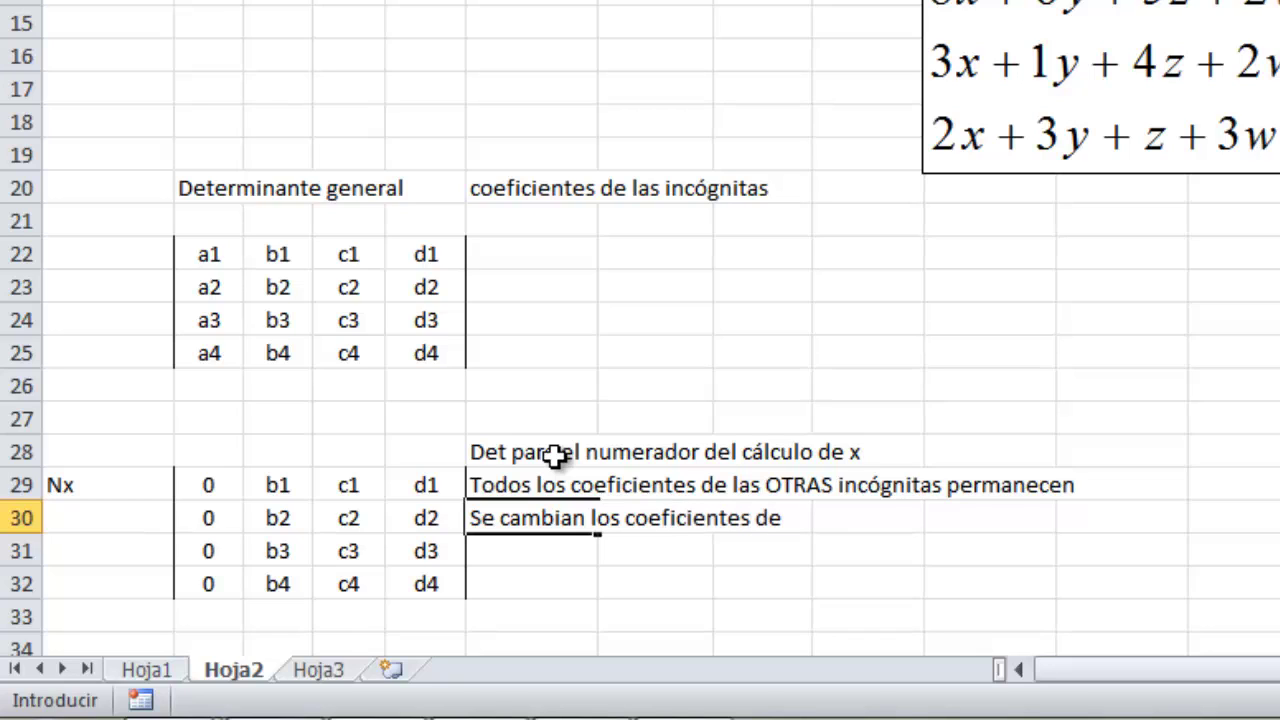
type(" la x por los")
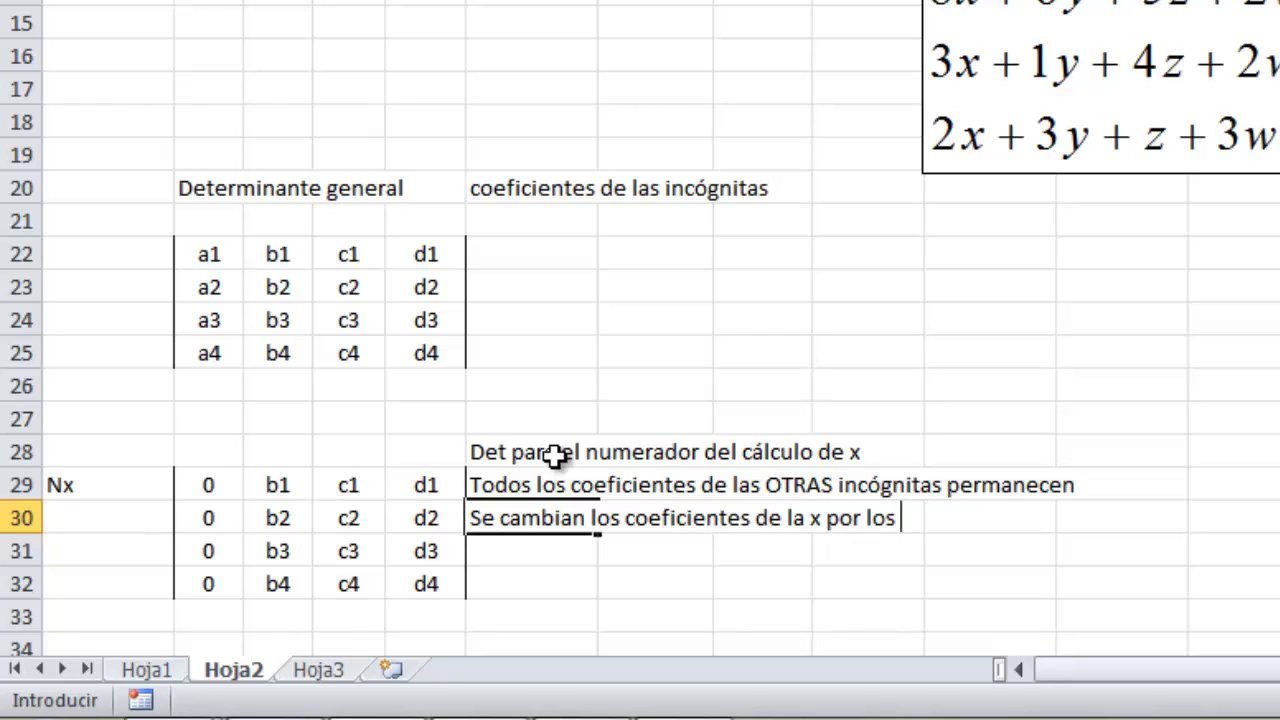
type("valores")
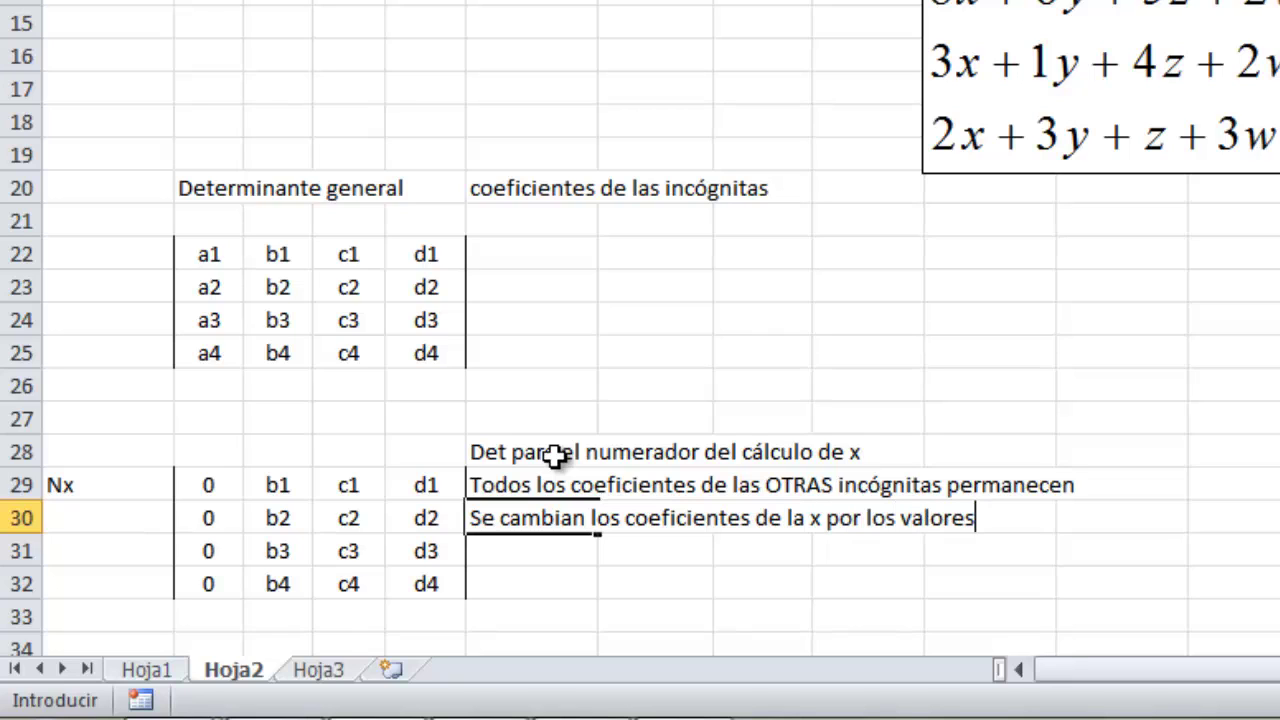
type(" de los términos")
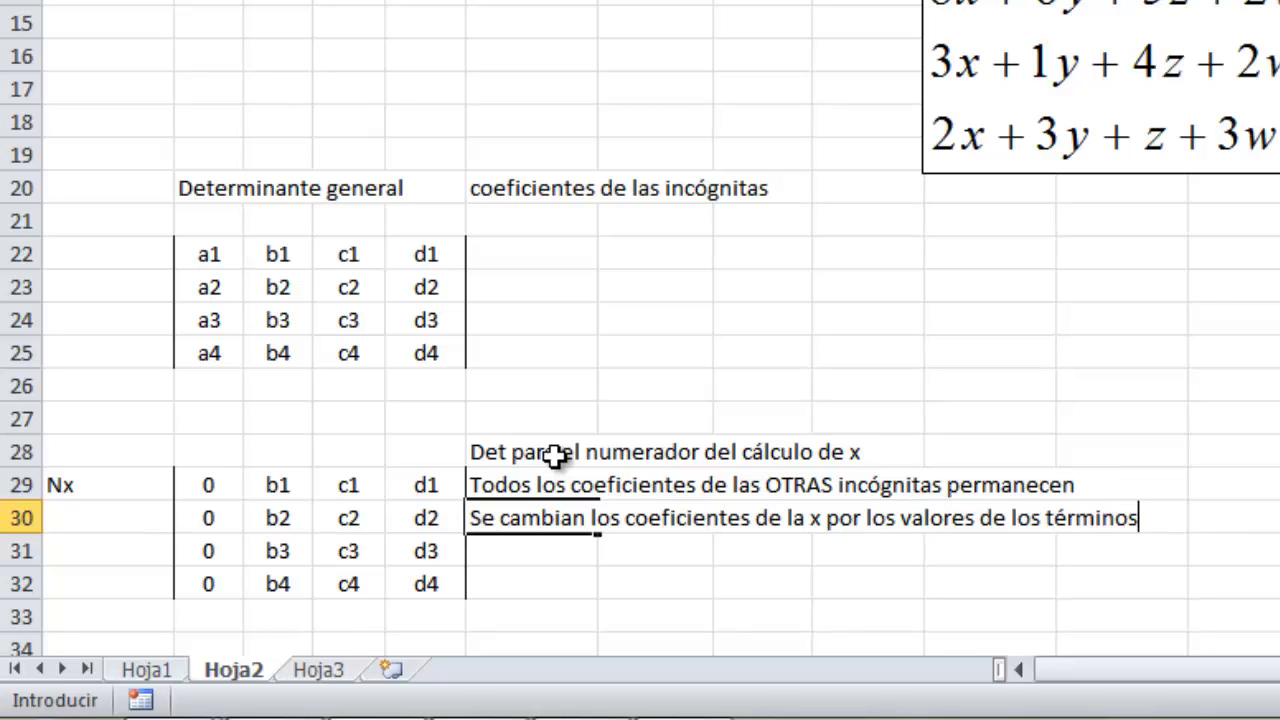
type(" independient")
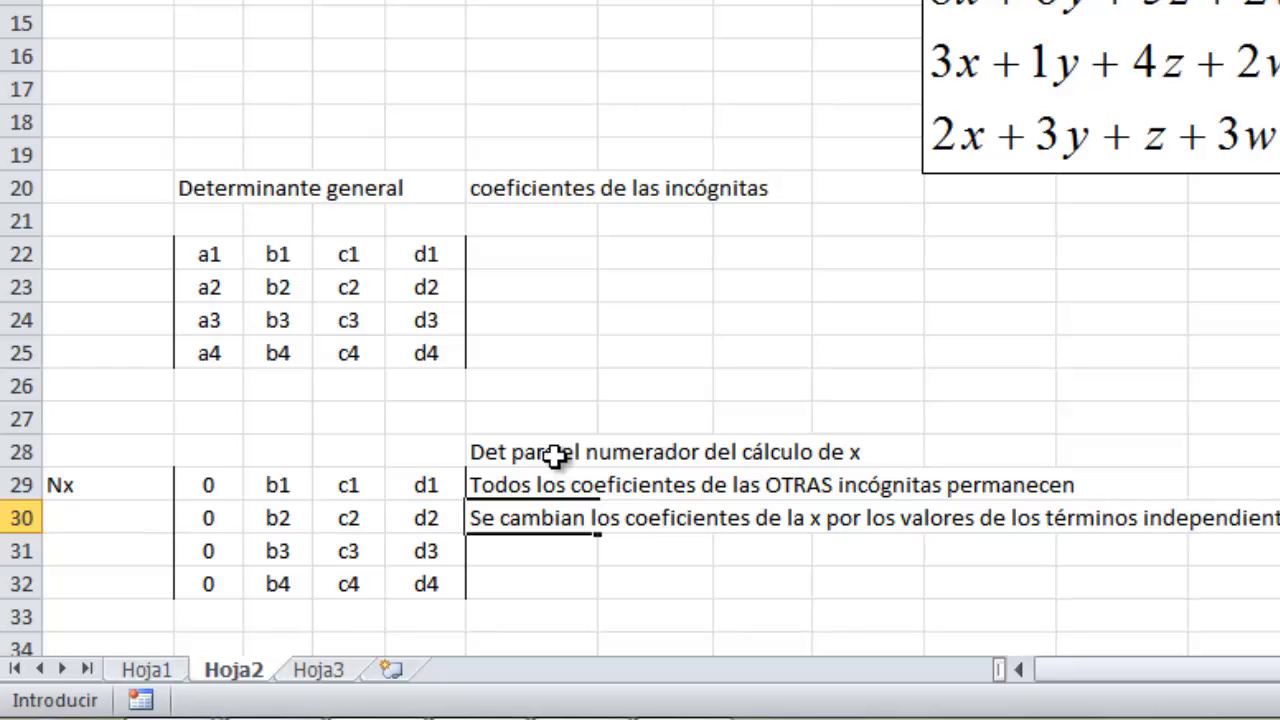
key("Return")
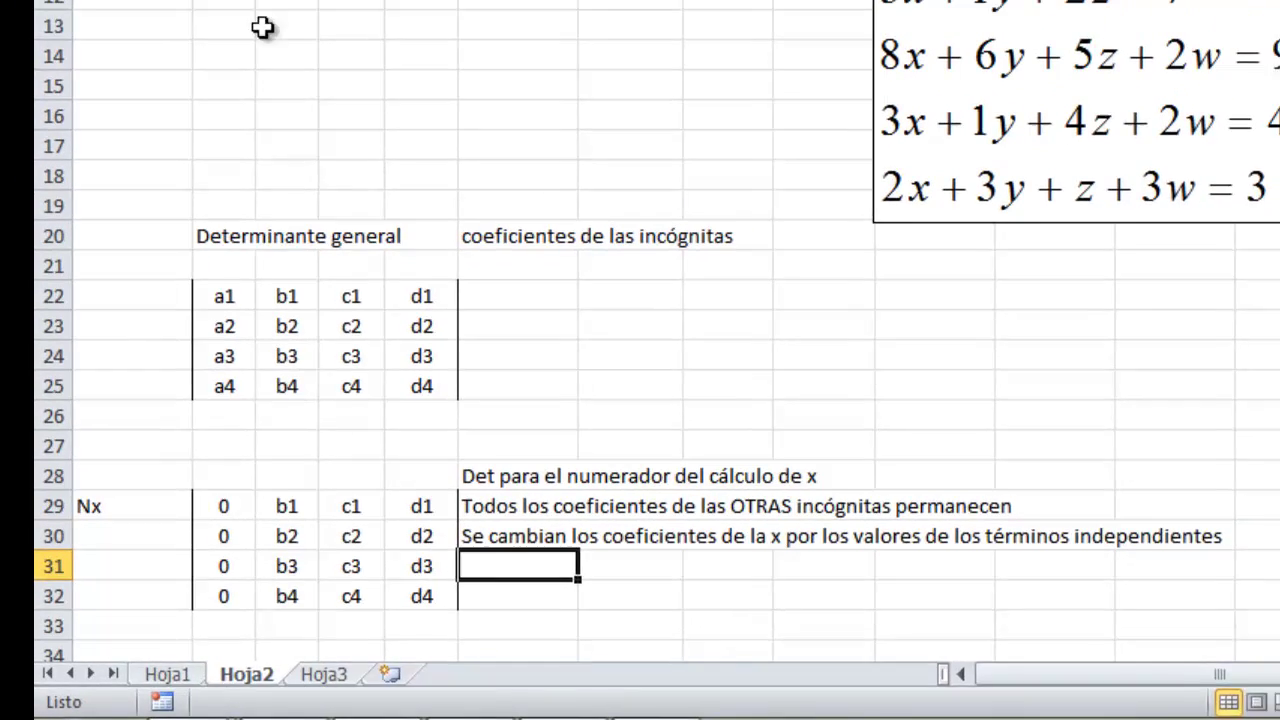
Step: Add the 'Términos independientes' label in row 13 and list e1, e2, e2, e4 in G13:G16
left_click(312, 213)
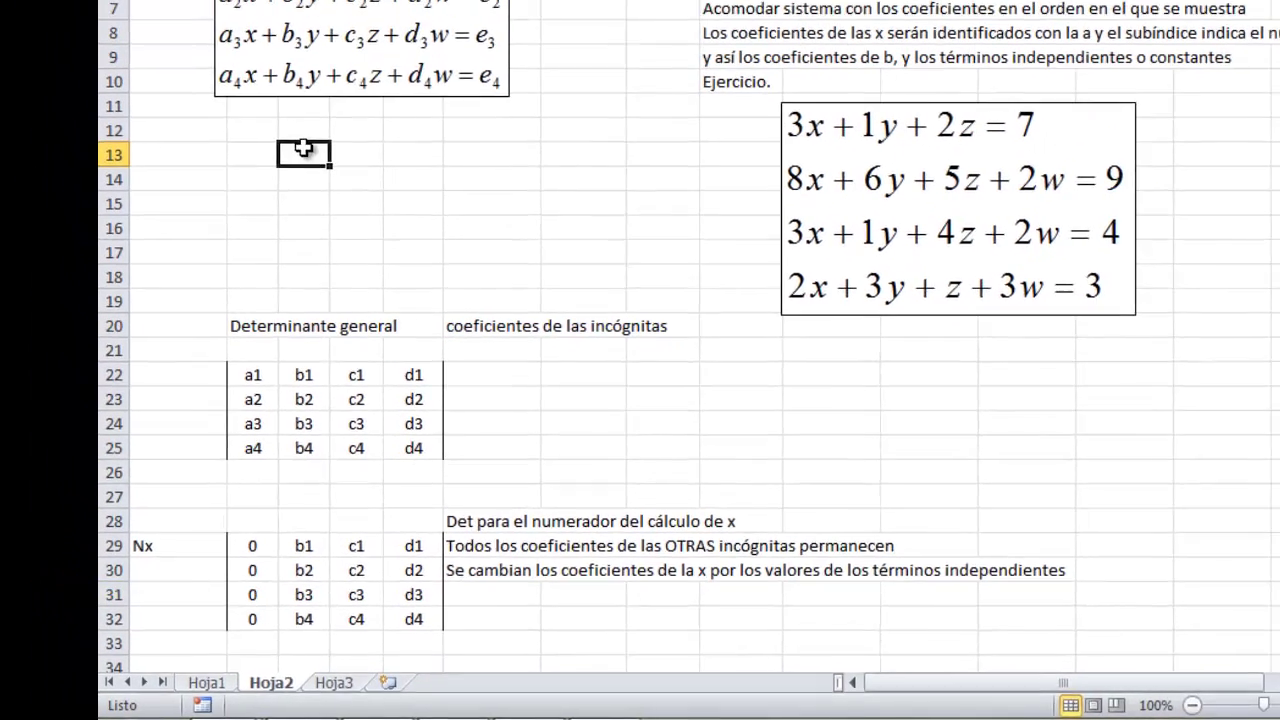
type("Términos indepen")
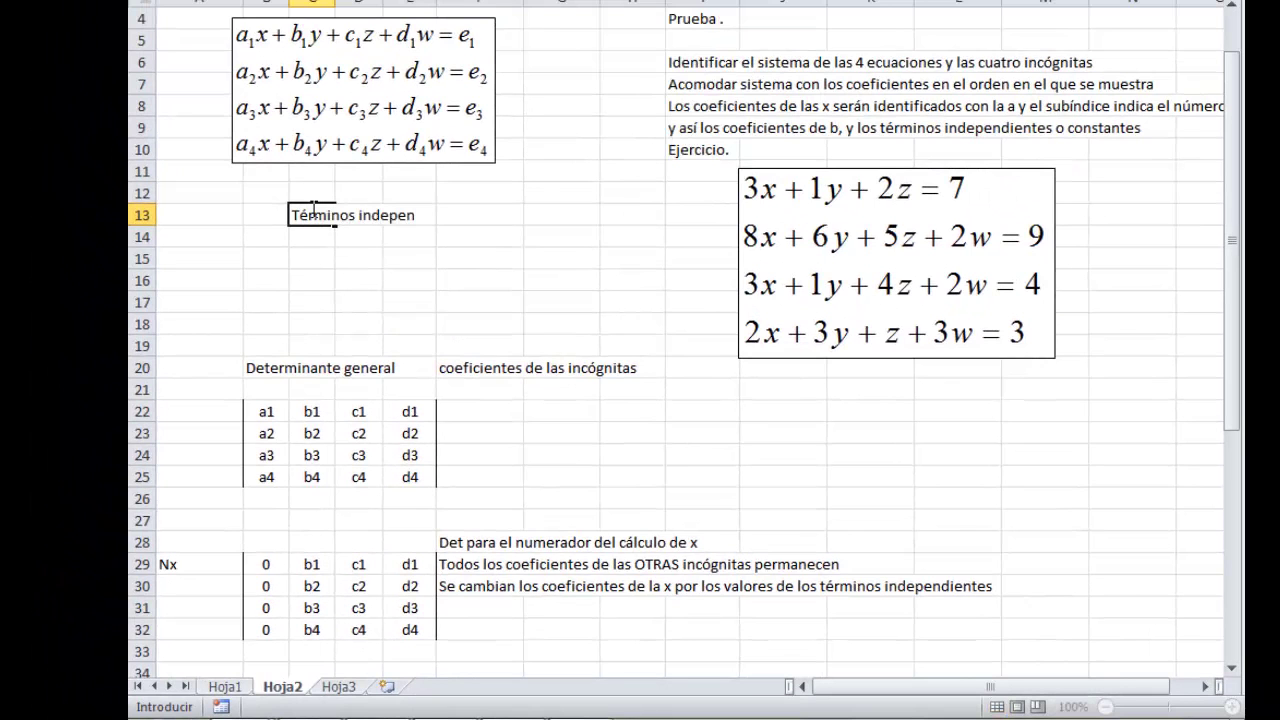
type("dientes")
key("Tab")
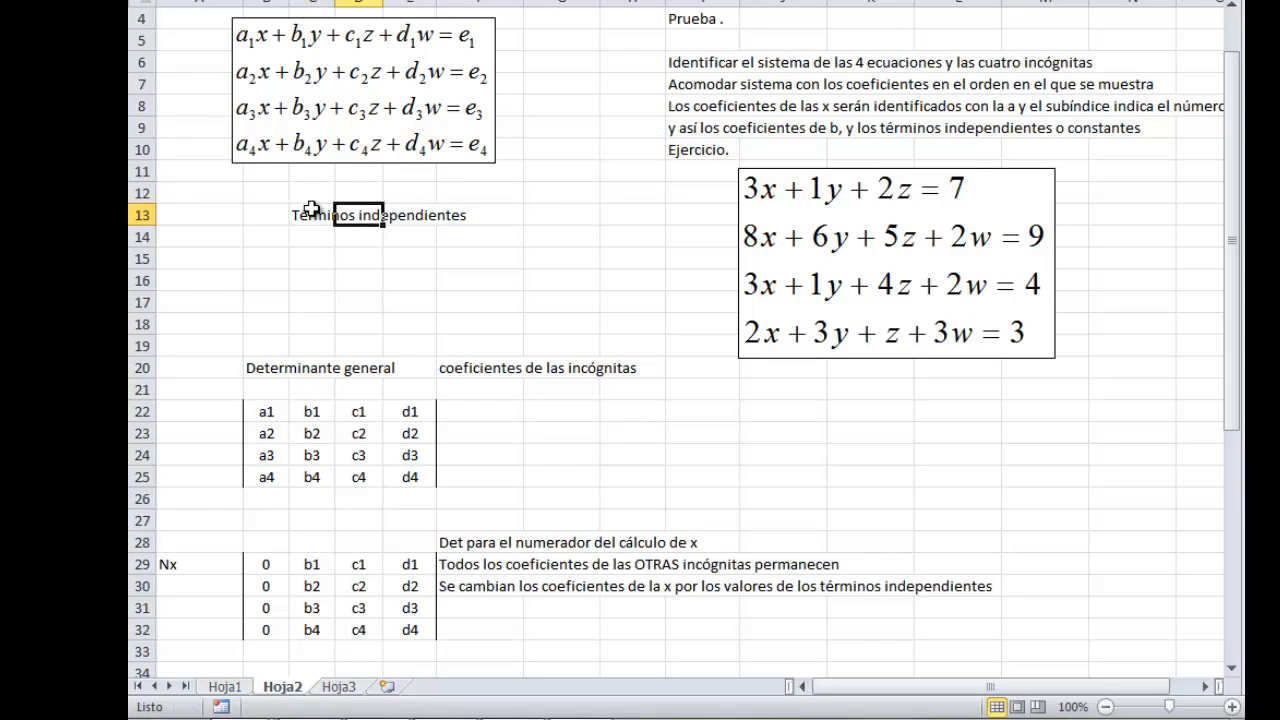
key("Tab")
key("Tab")
key("Tab")
type("e")
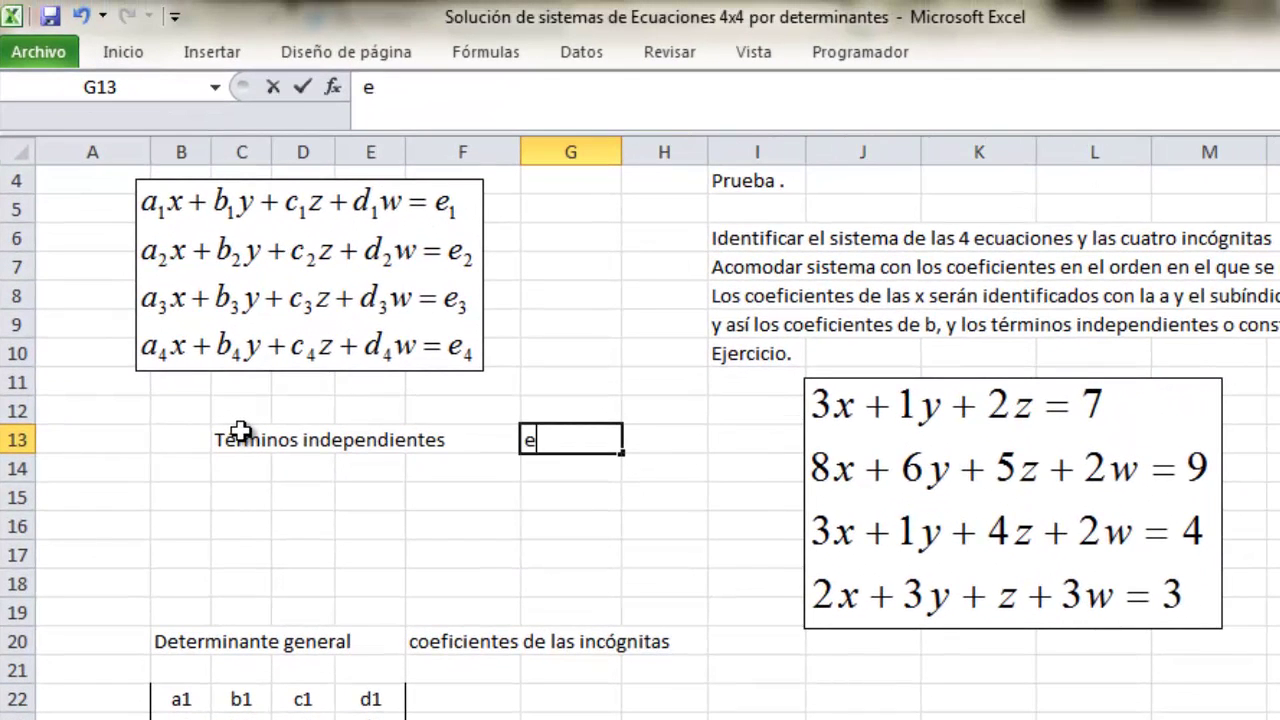
type("1")
key("Return")
type("e")
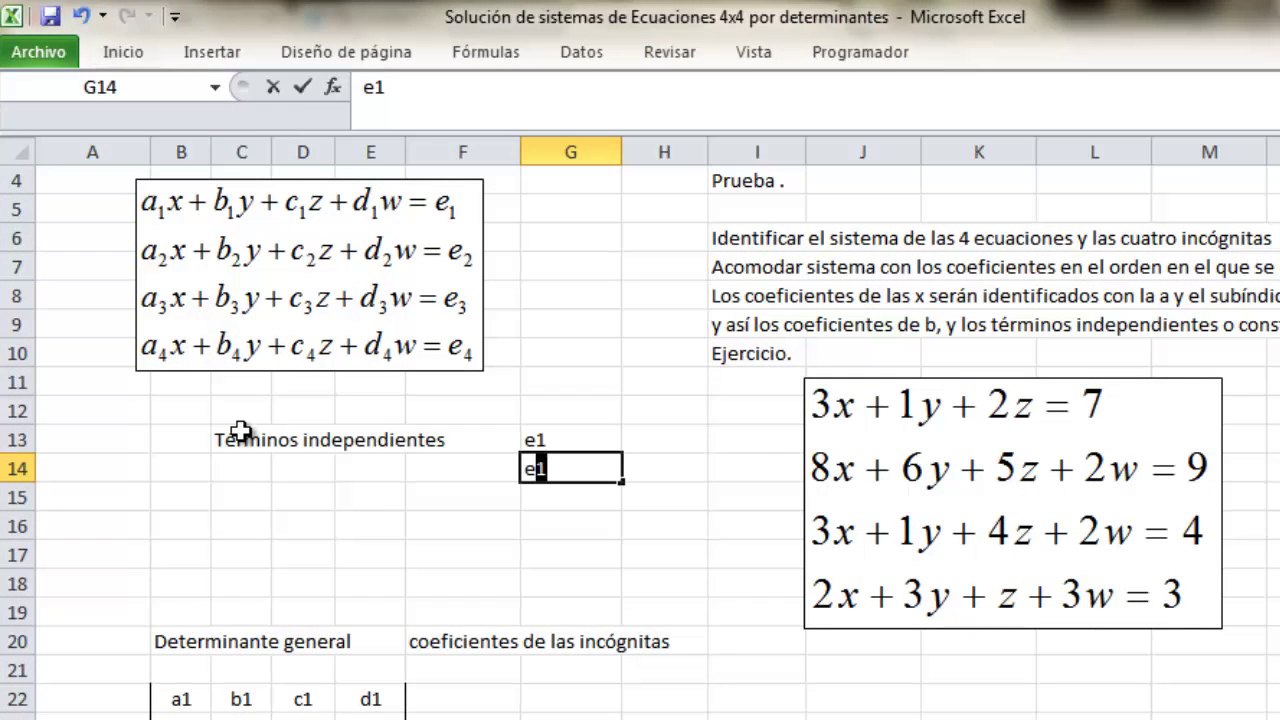
type("2")
key("Return")
type("e")
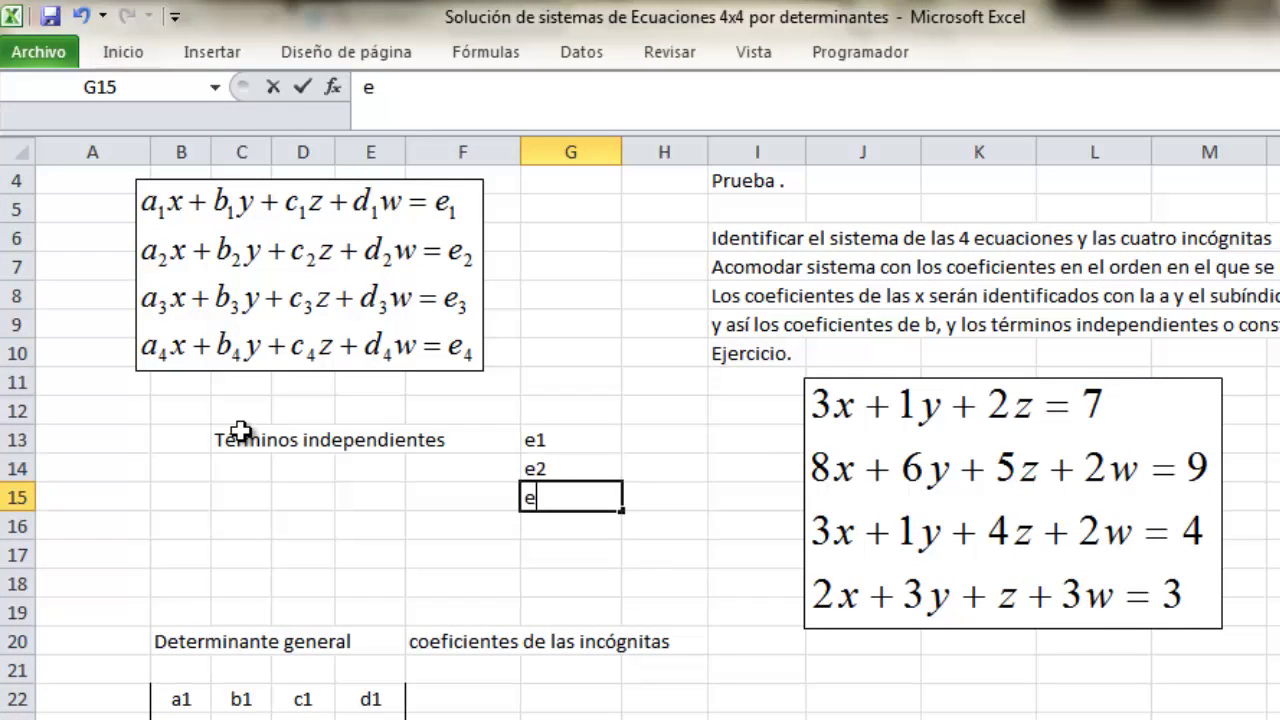
type("2")
key("Return")
type("e4")
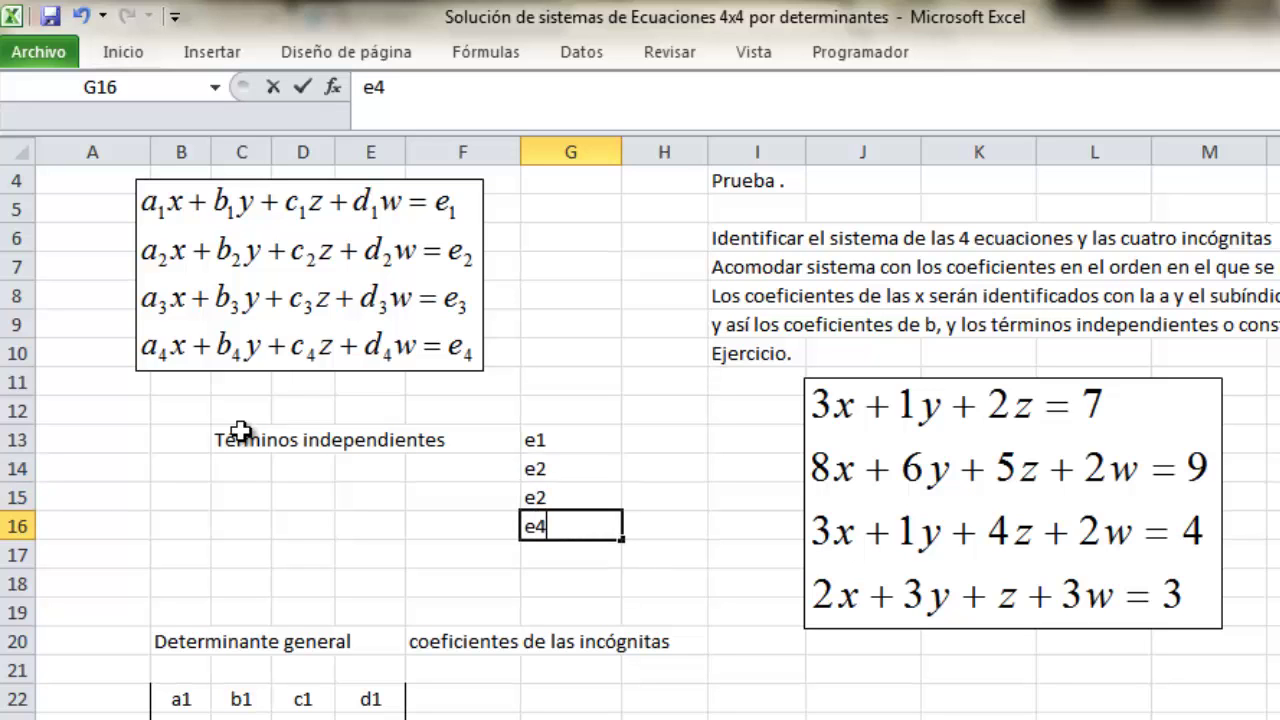
key("Return")
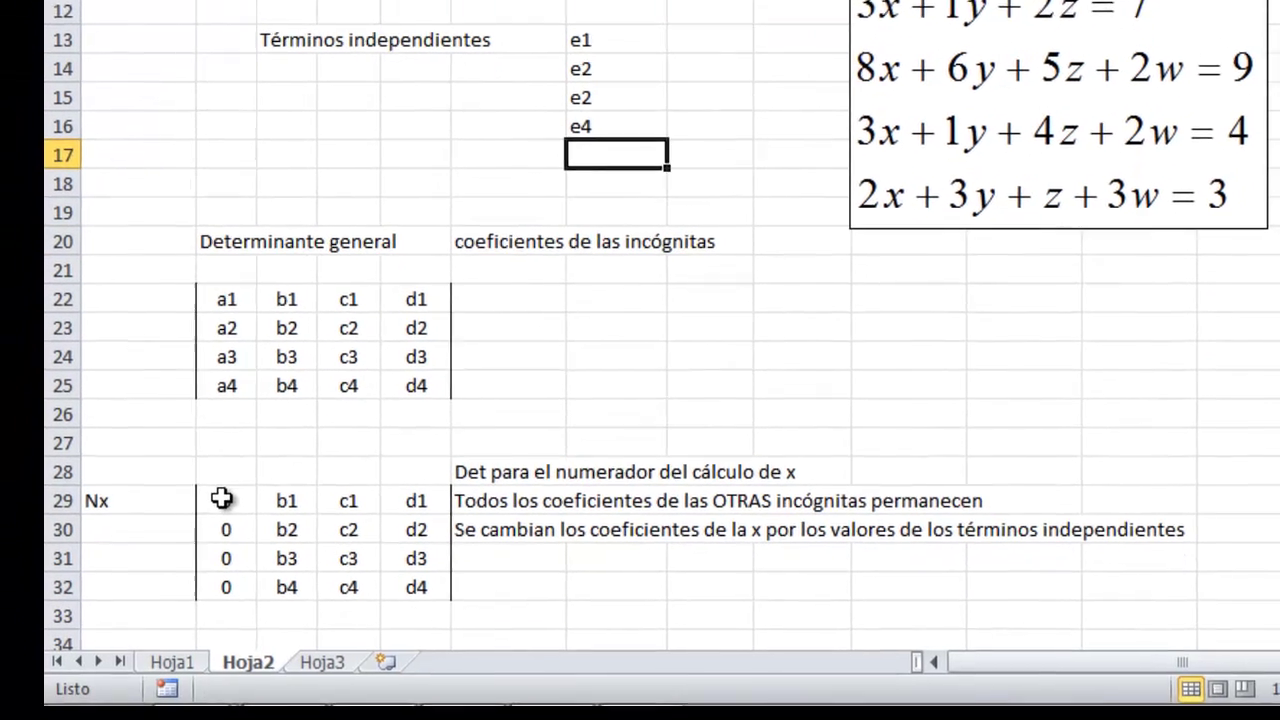
Step: Set B29 to =G13 and fill it down to B32 so Nx's first column shows e1–e4
left_click(224, 487)
type("=")
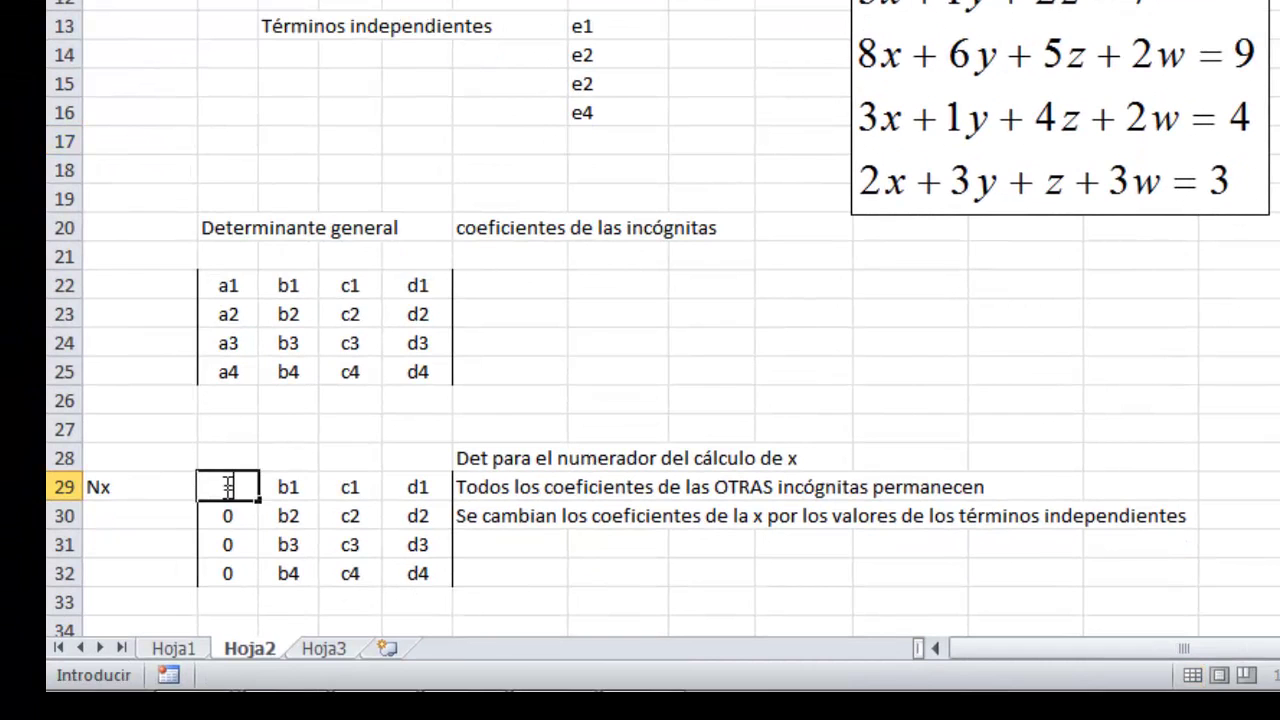
left_click(623, 26)
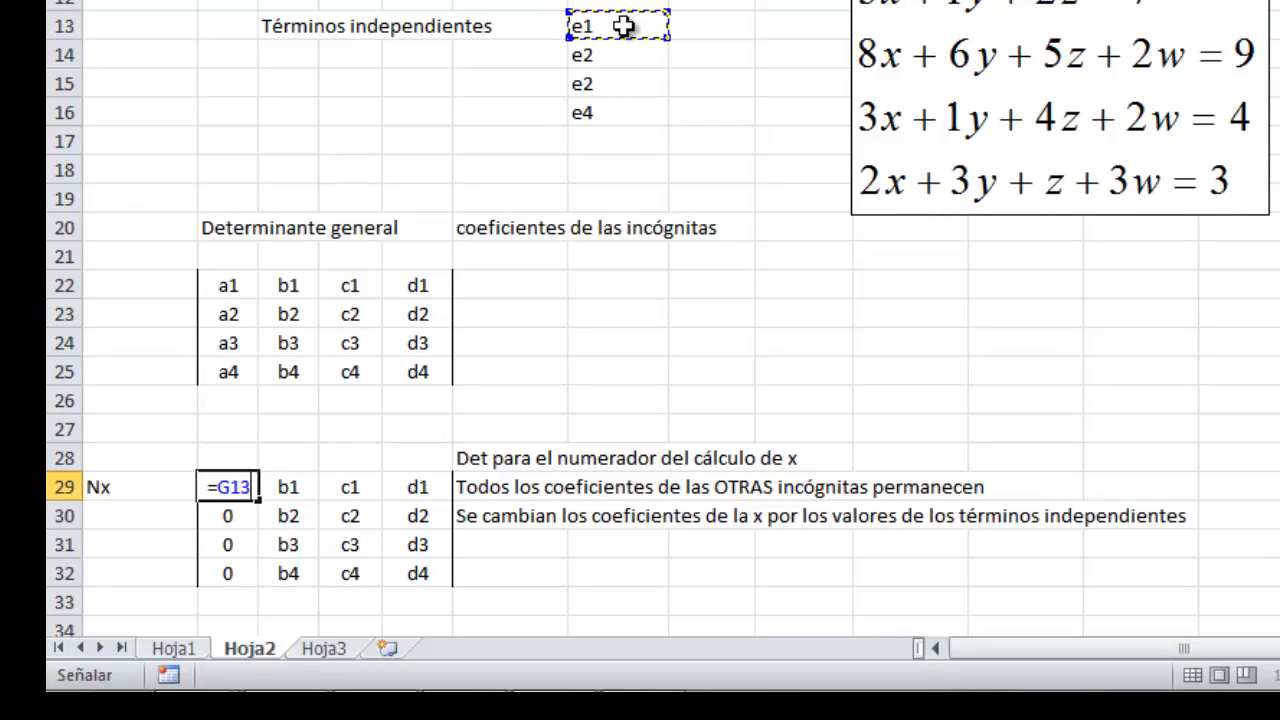
key("Return")
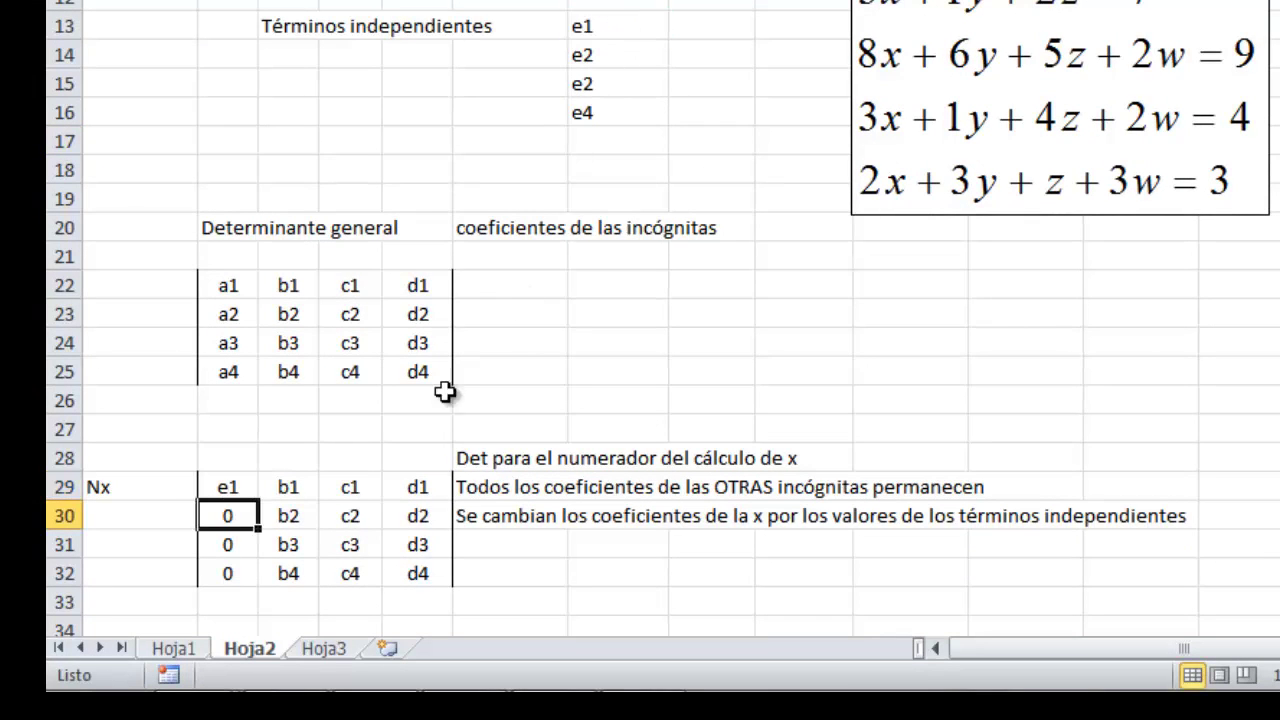
left_click(246, 490)
left_click_drag(258, 500, 251, 571)
left_click(527, 596)
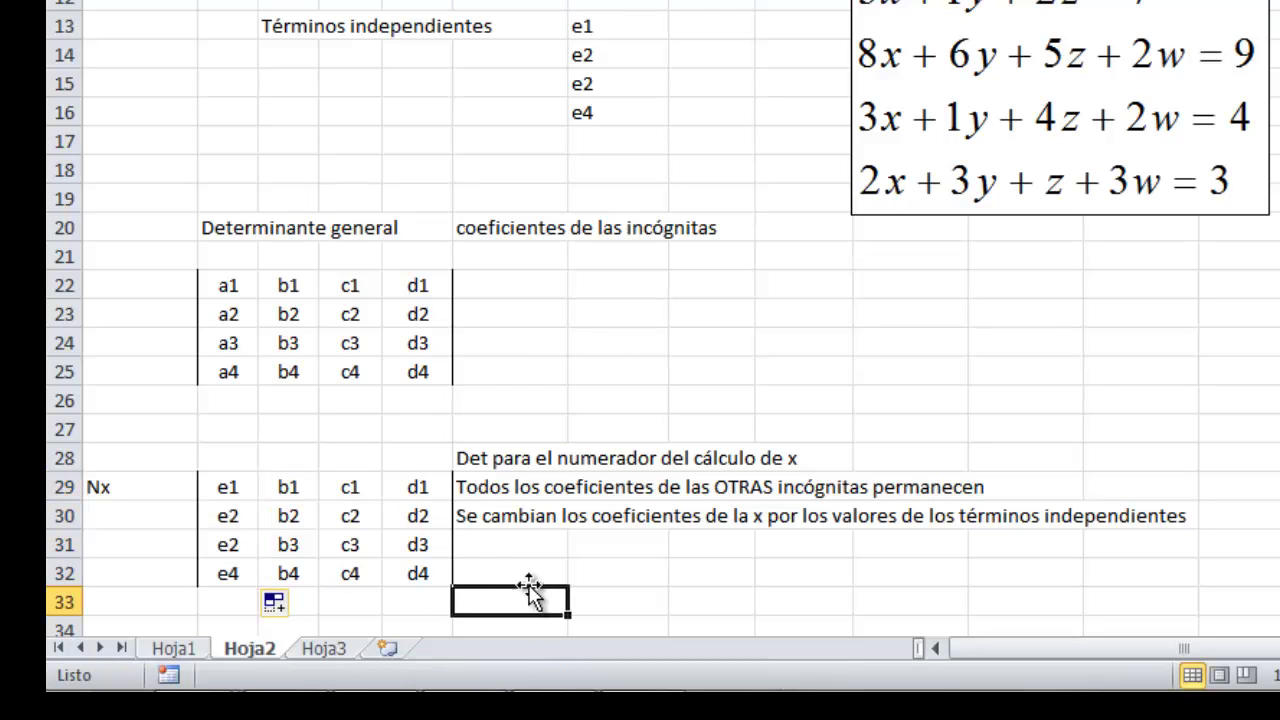
scroll(530, 574, "down", 1)
scroll(530, 574, "down", 1)
scroll(533, 540, "down", 1)
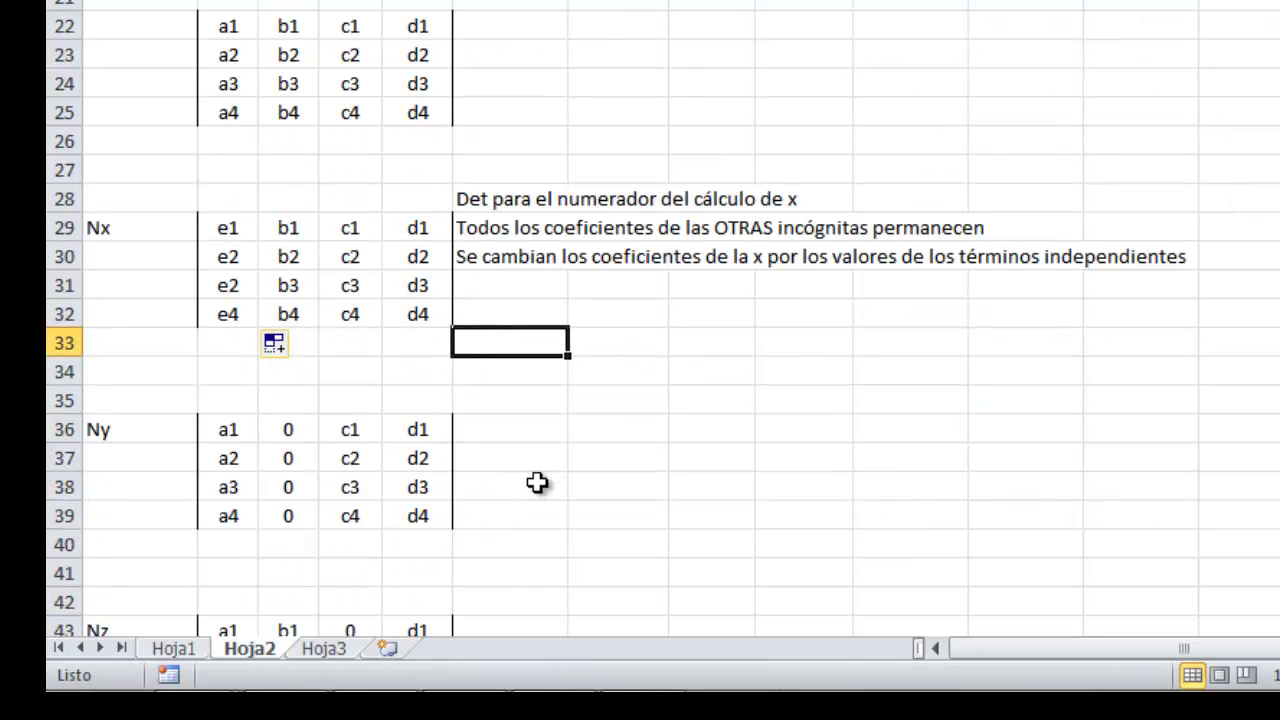
Step: Add the note 'Det oara el numerador del cálculo de y' beside the Ny block
left_click(522, 195)
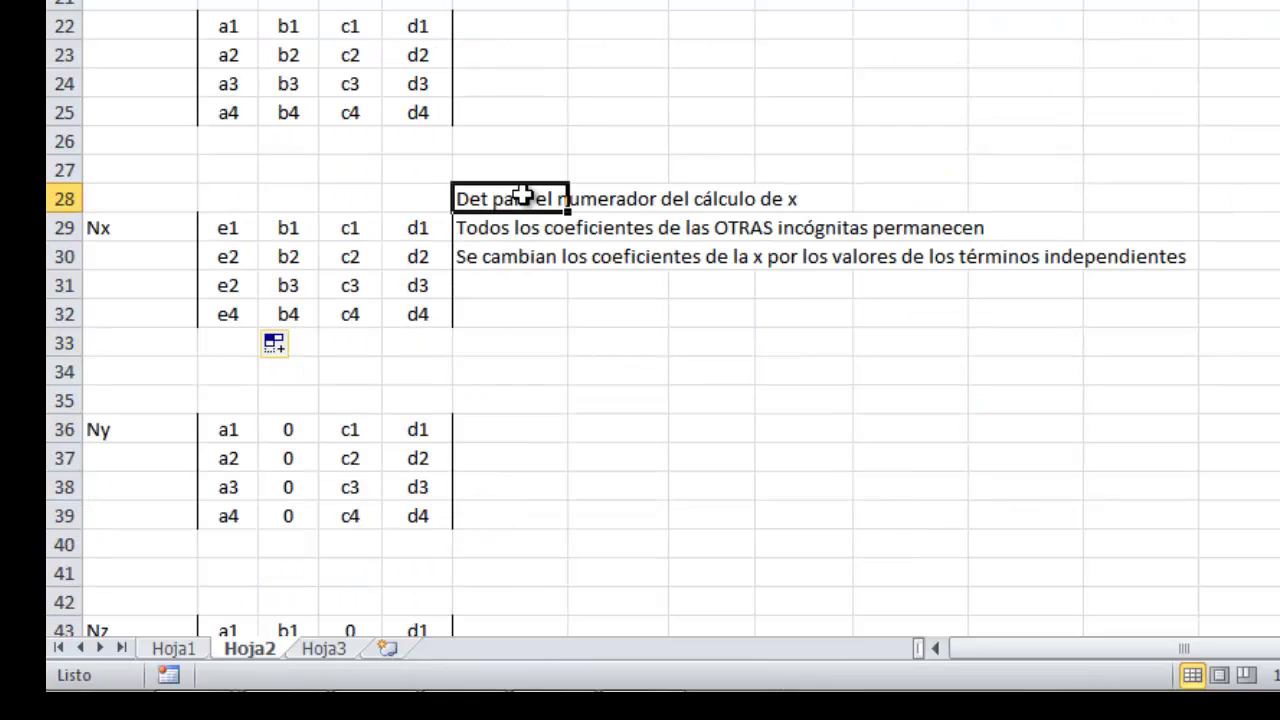
left_click(554, 430)
type("Det ")
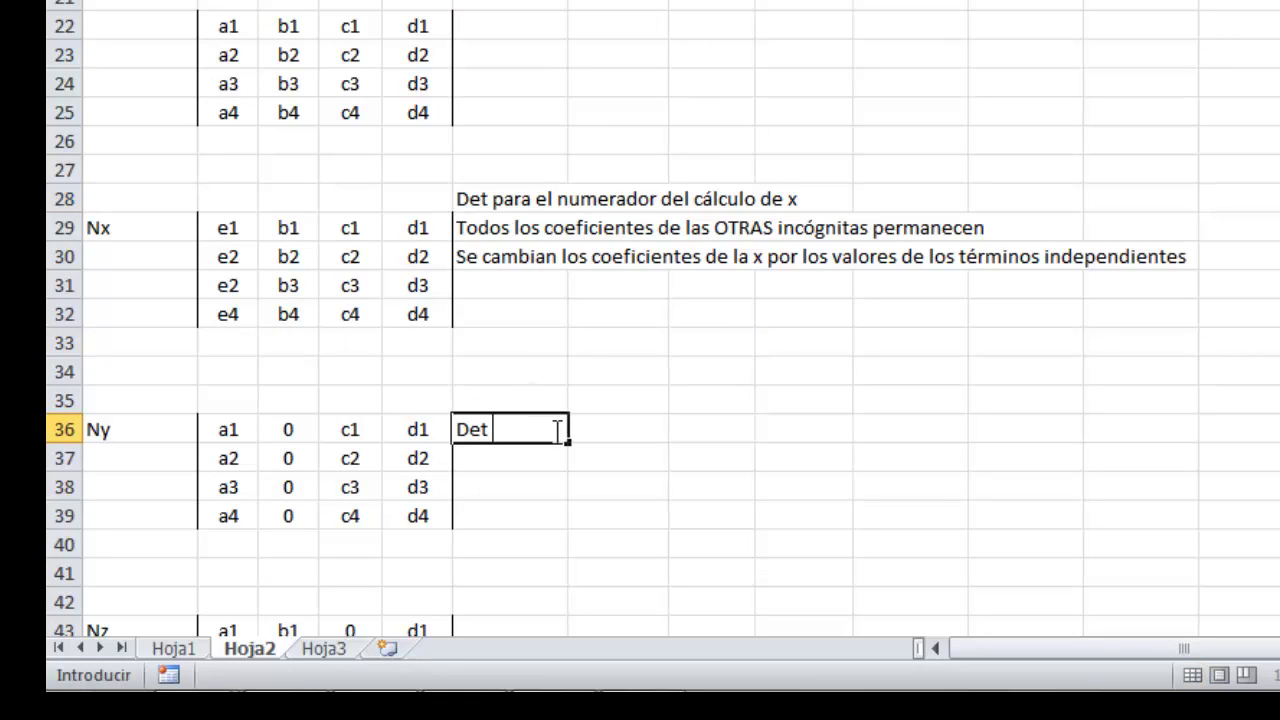
type("oara ekbpynera")
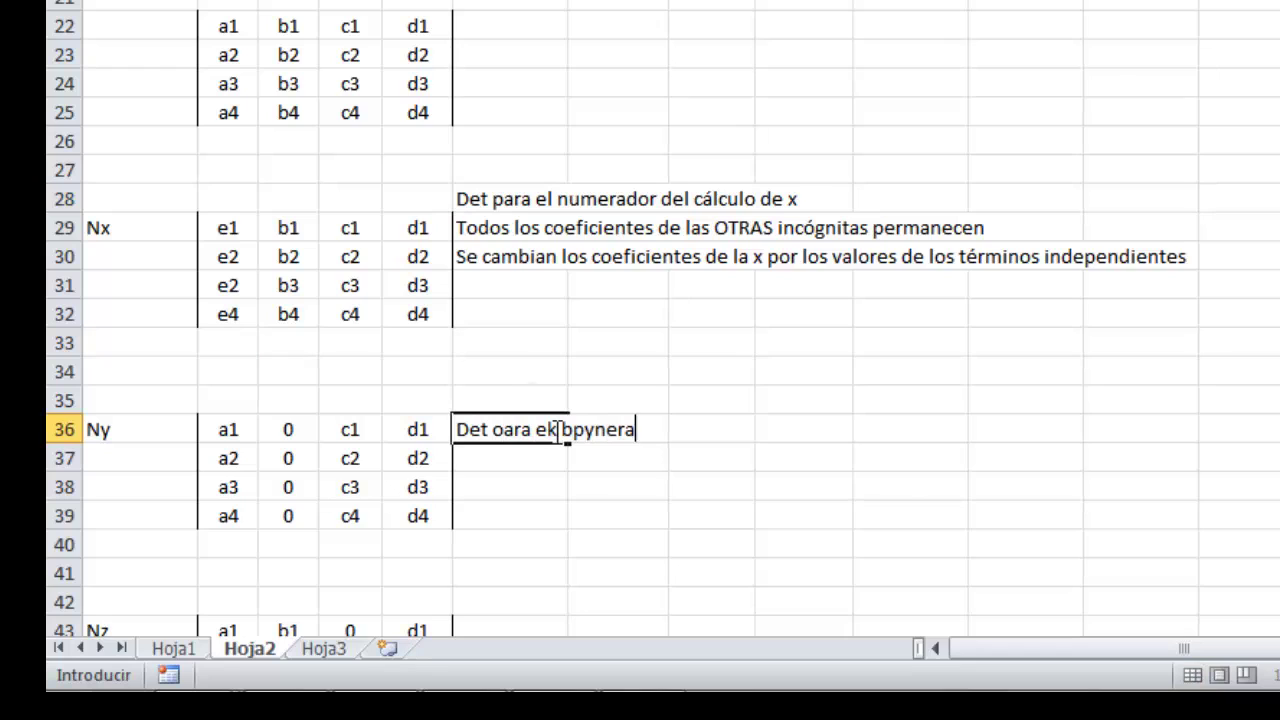
key("BackSpace")
key("BackSpace")
key("BackSpace")
key("BackSpace")
key("BackSpace")
key("BackSpace")
type("numera")
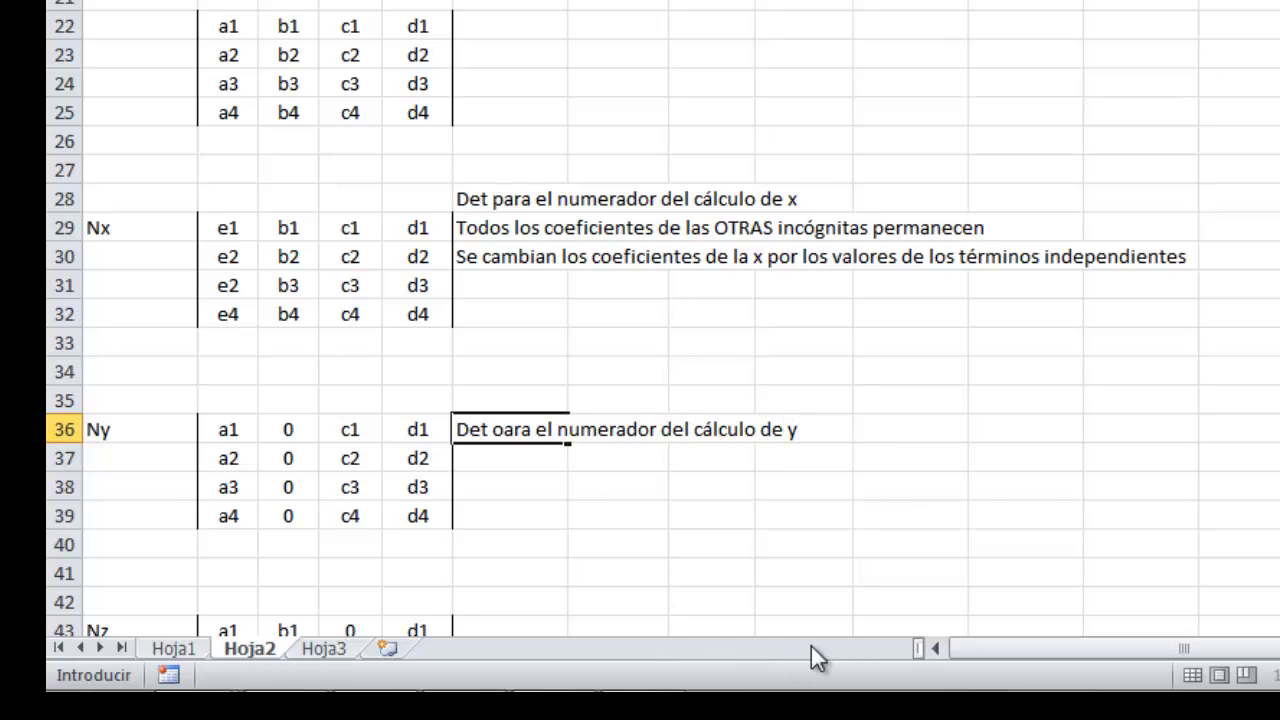
left_click(789, 574)
left_click(232, 431)
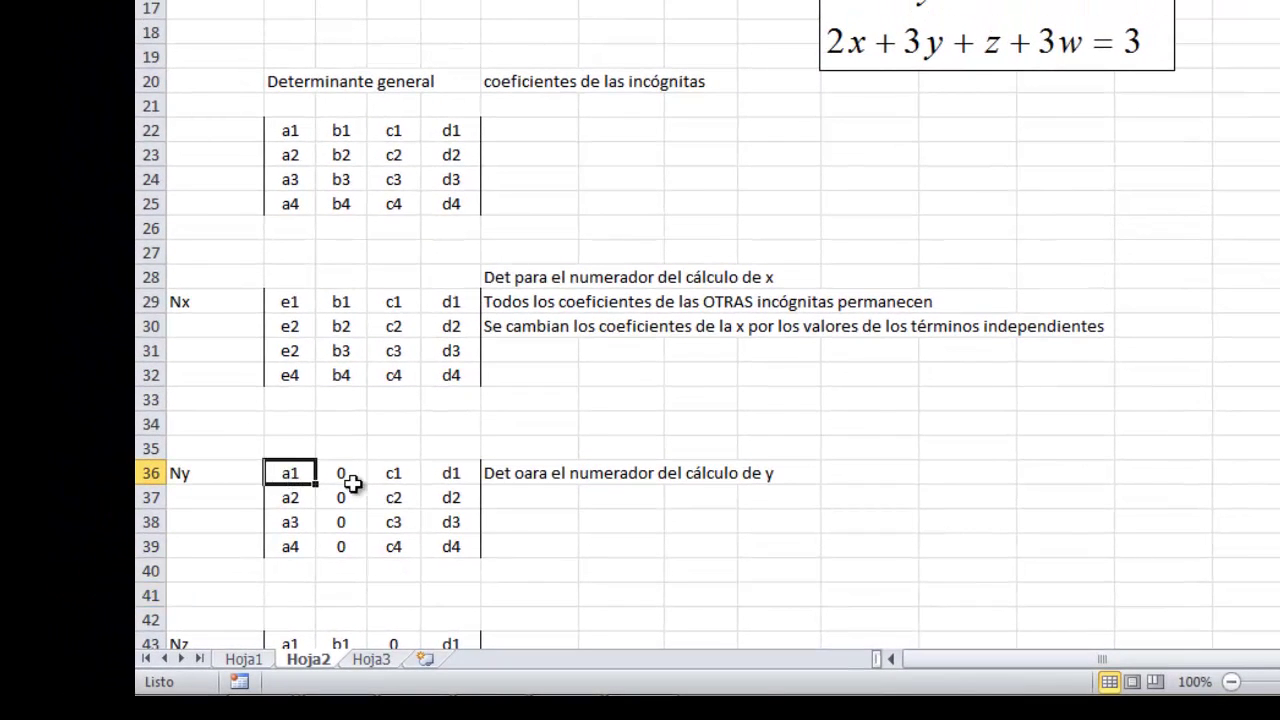
Step: Add the second line 'las demás incógnitas permanecen' below the y-numerator note
left_click(405, 473)
left_click(446, 476)
left_click(500, 303)
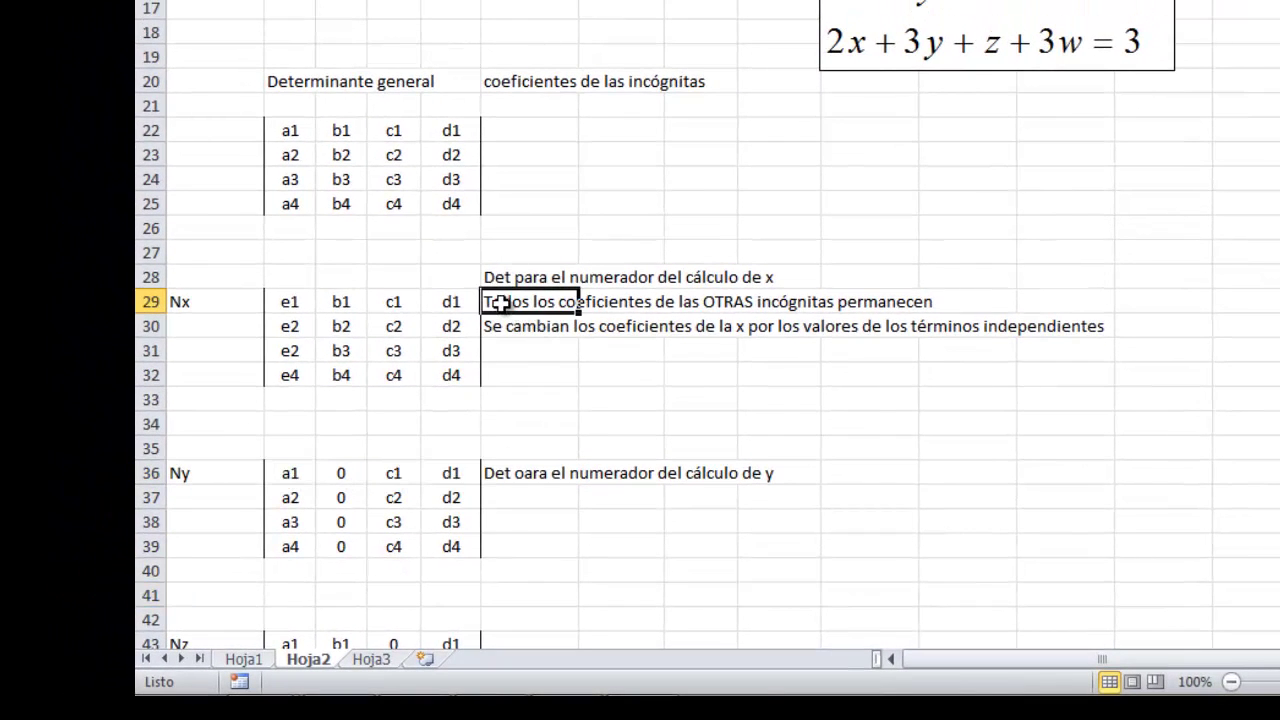
left_click(522, 496)
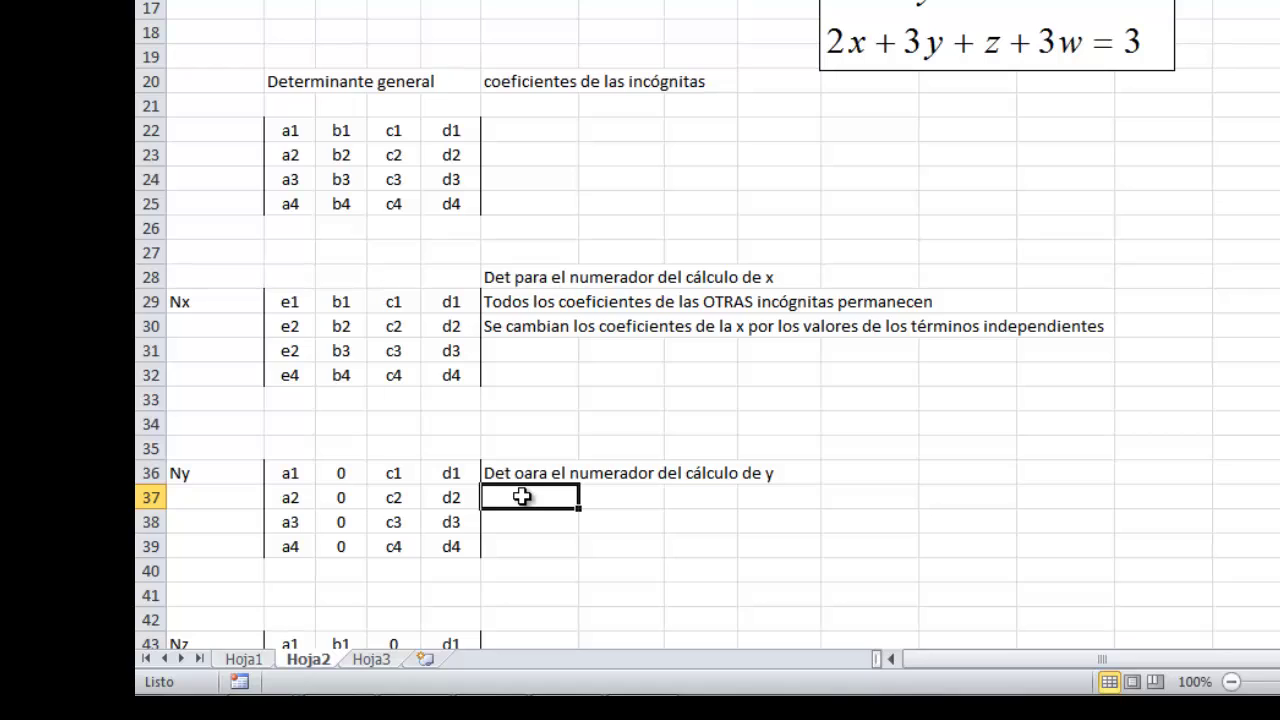
type("ls")
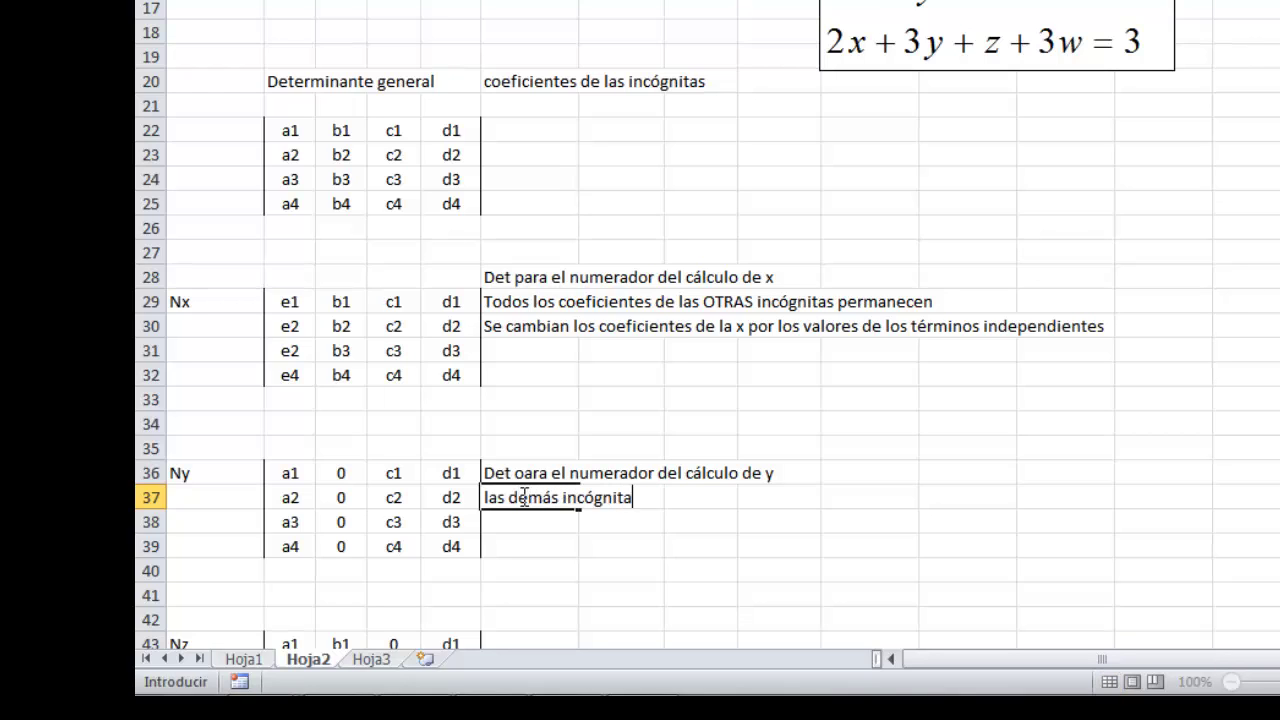
type("s permanecen")
key("Return")
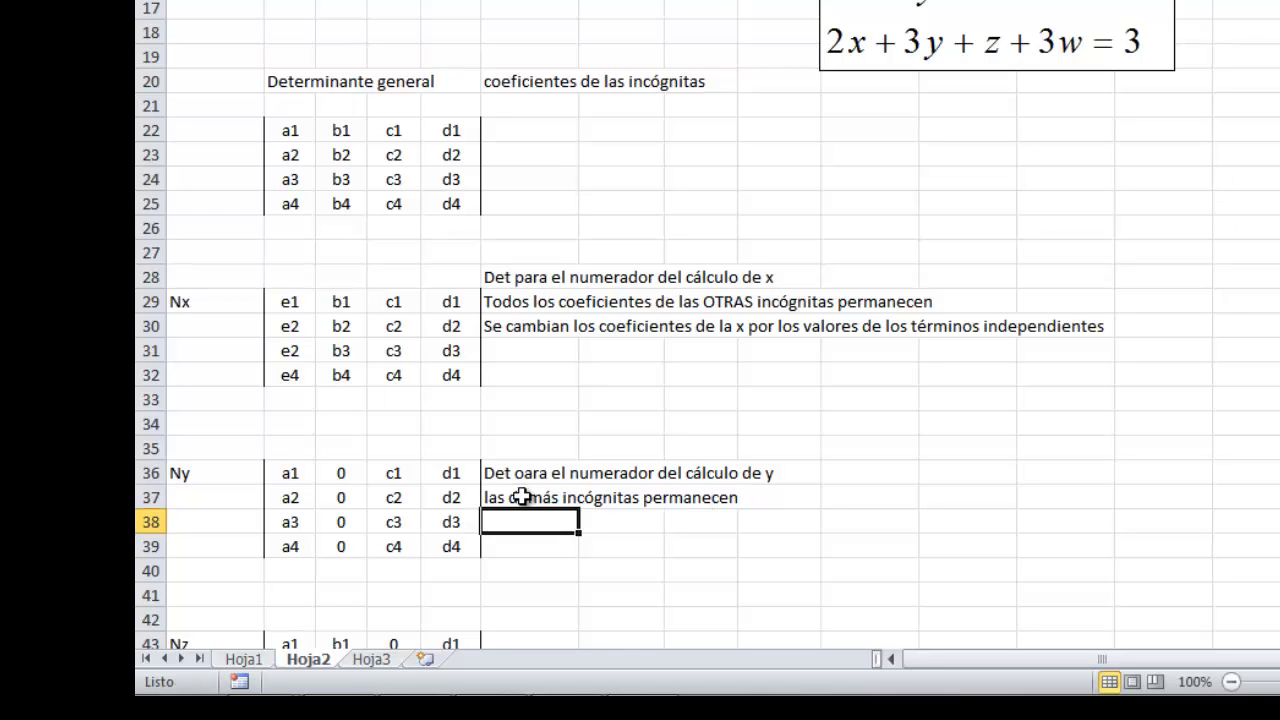
left_click(298, 107)
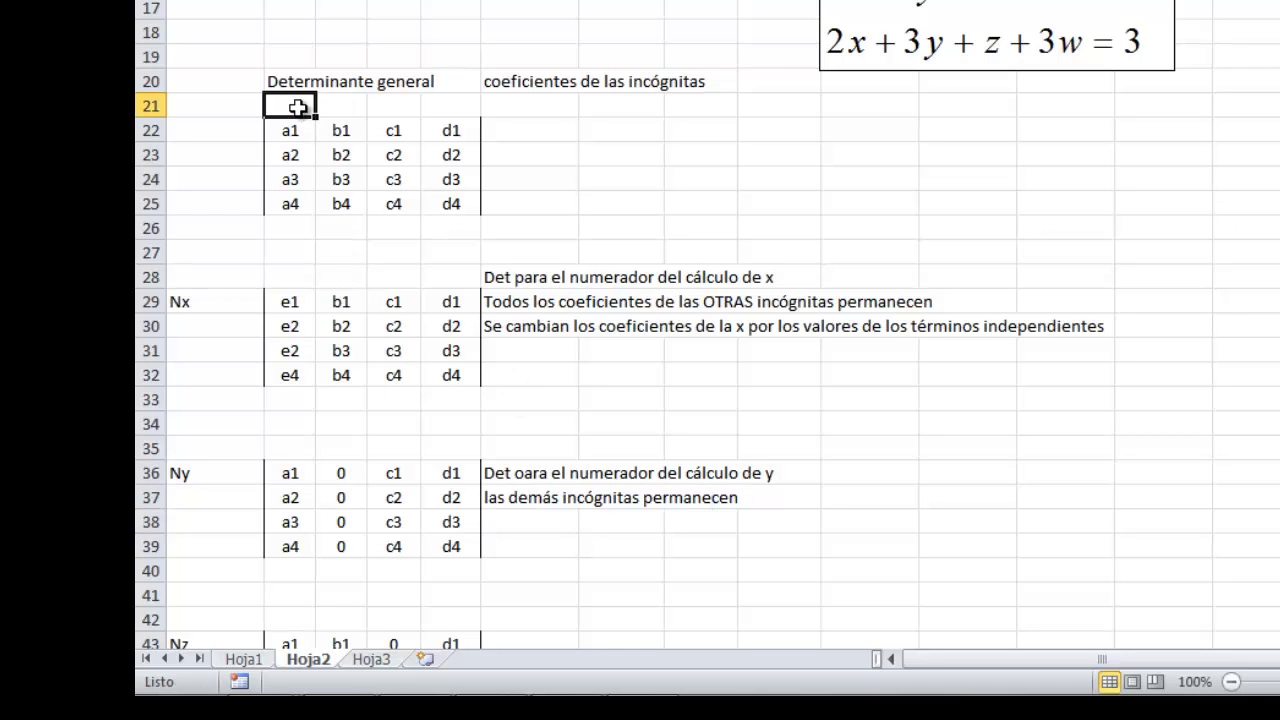
Step: Label the columns x, y, z, w in B21:E21
type("x")
key("Tab")
type("y")
key("Tab")
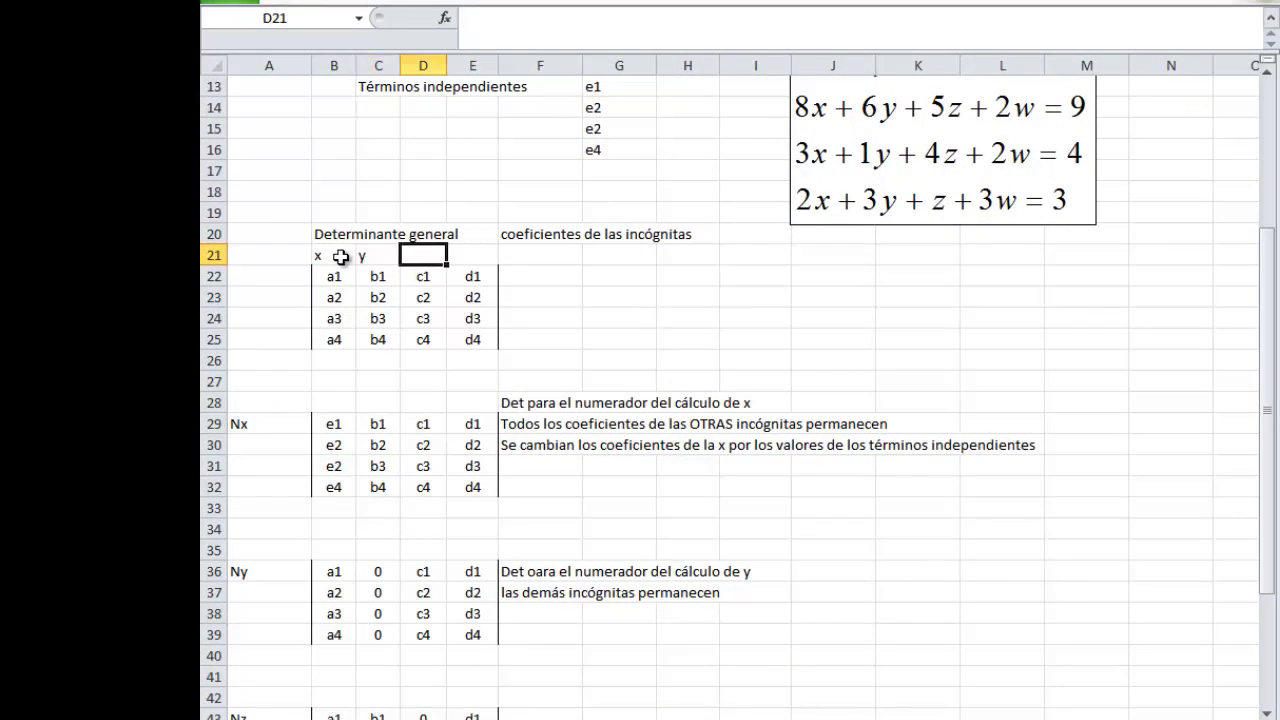
type("z")
key("Tab")
type("w")
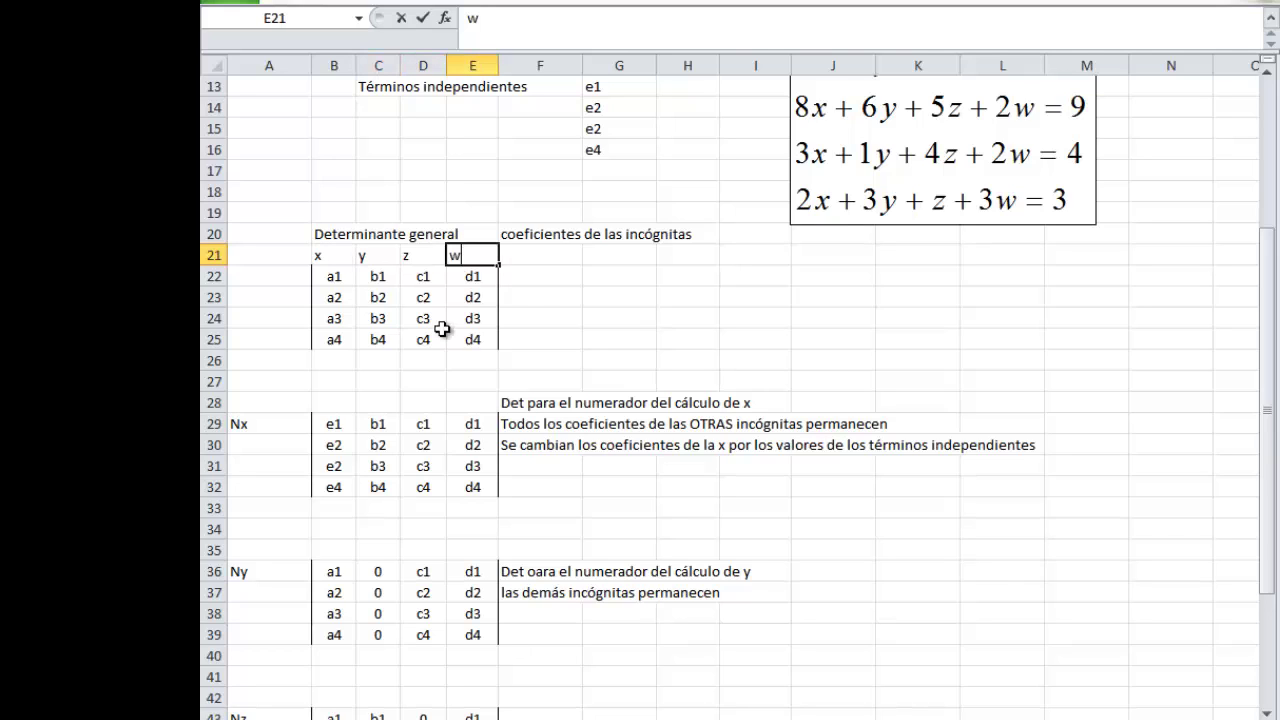
left_click(566, 318)
Step: Set C36 to =G13 and fill it down to C39 so Ny's y column shows e1, e2, e2, e4
left_click_drag(374, 567, 388, 636)
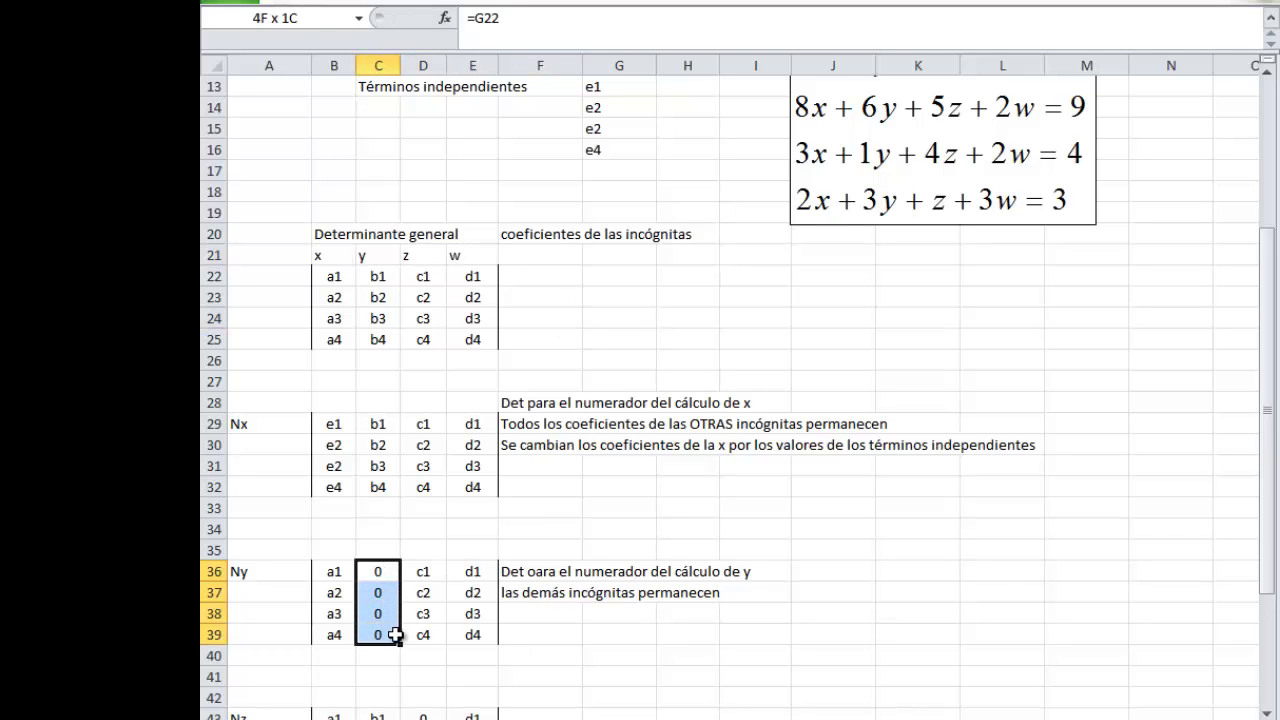
left_click(535, 620)
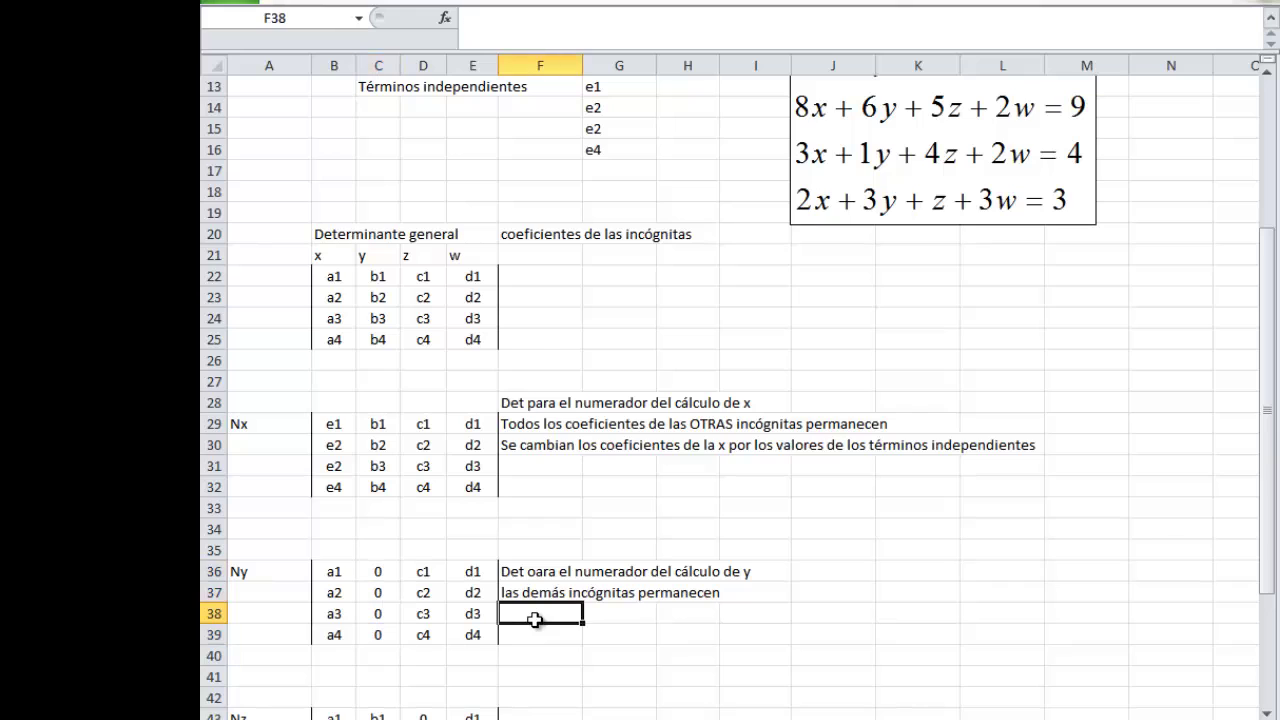
left_click(372, 573)
type("=")
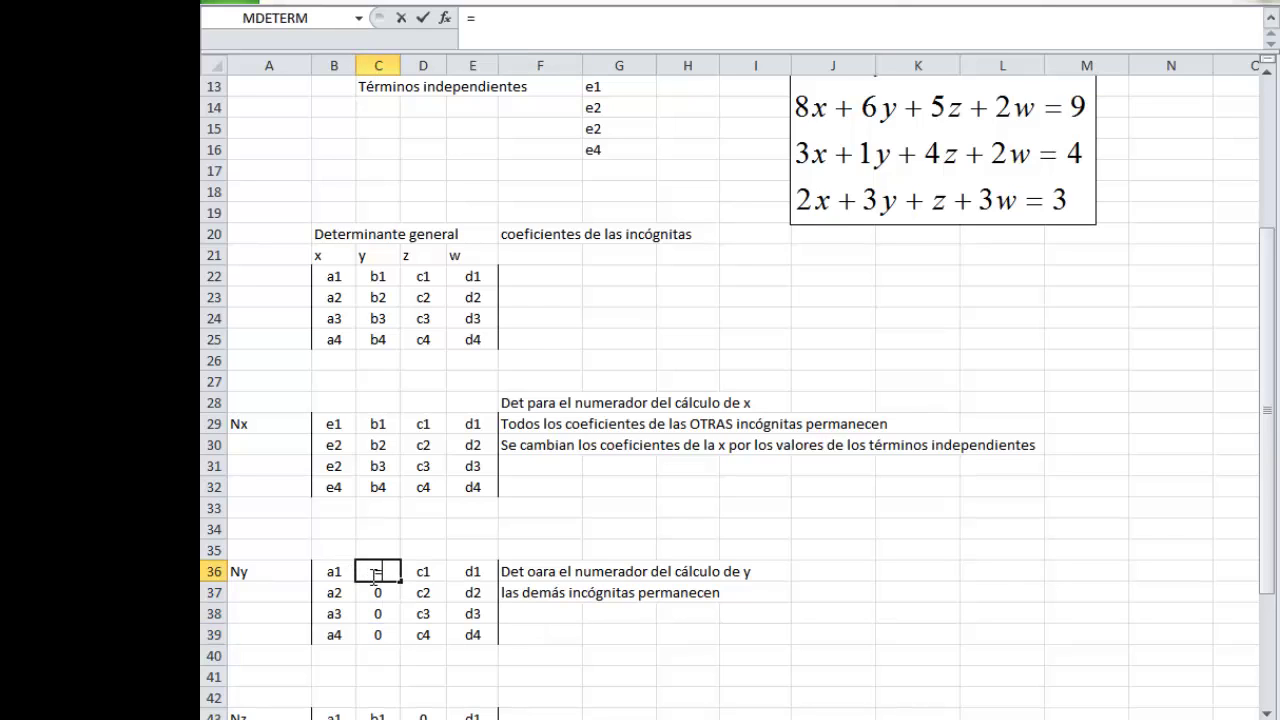
left_click(636, 87)
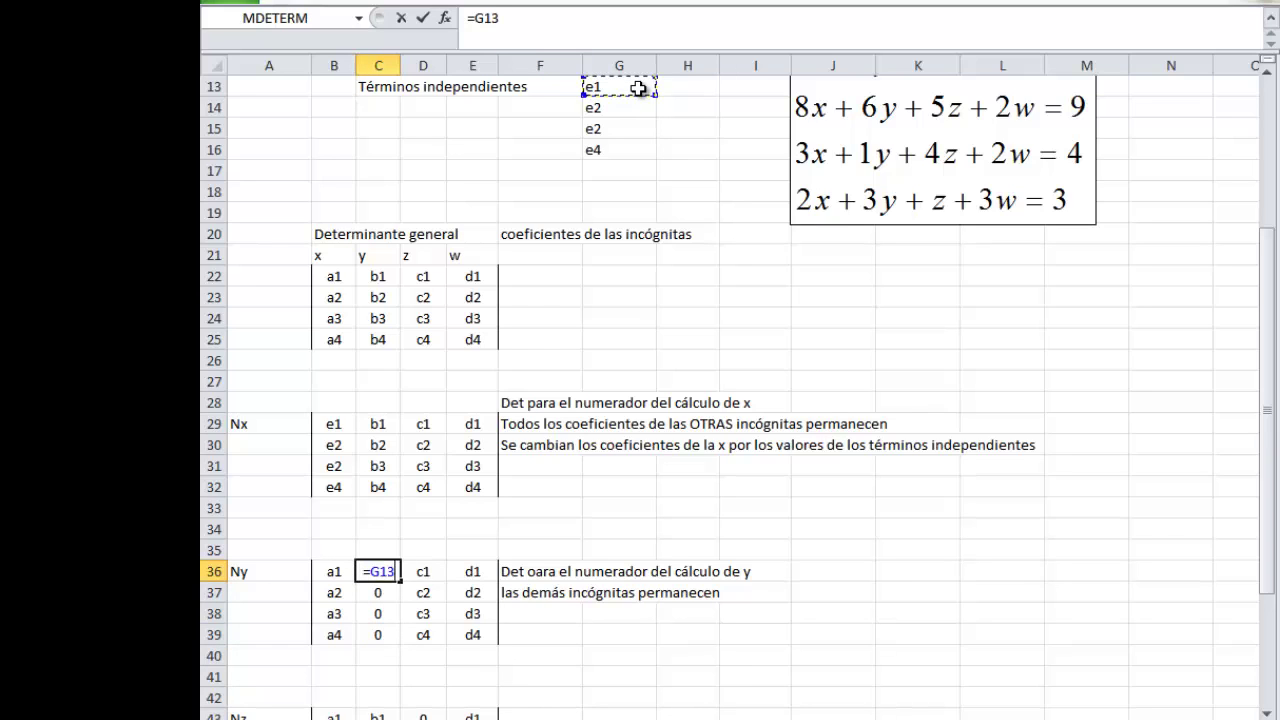
key("Return")
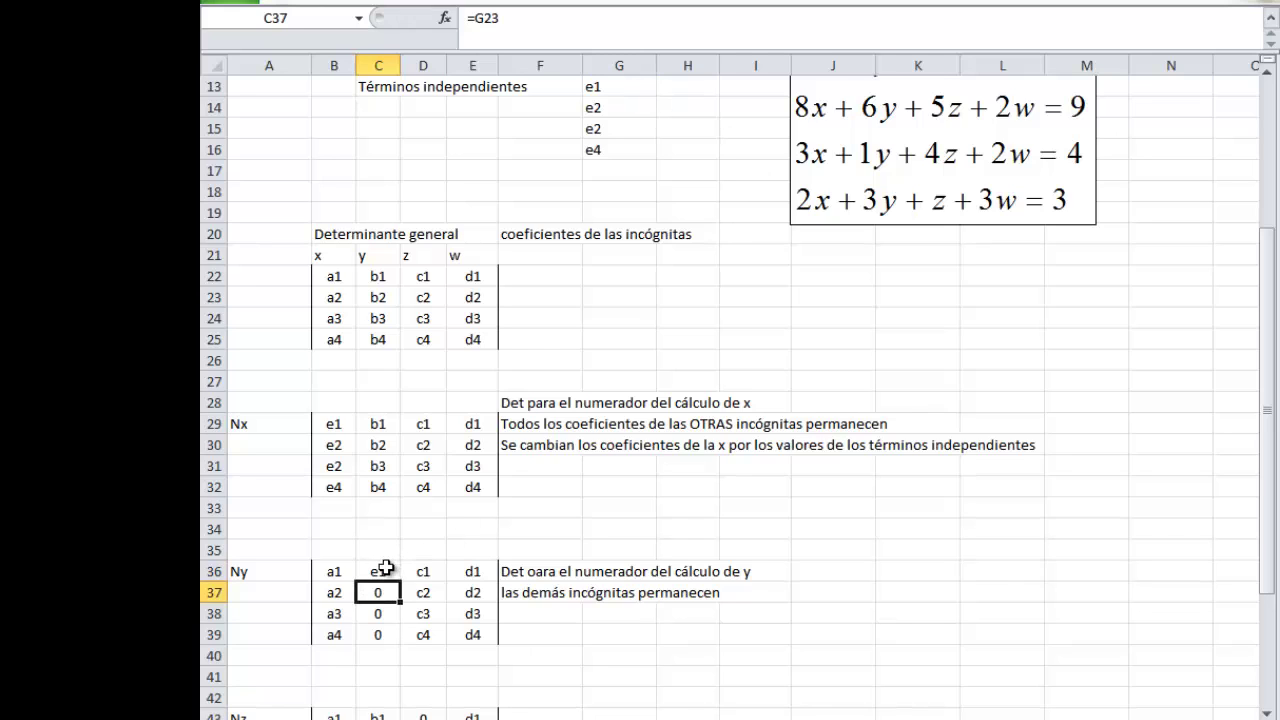
left_click(384, 573)
left_click_drag(400, 581, 400, 642)
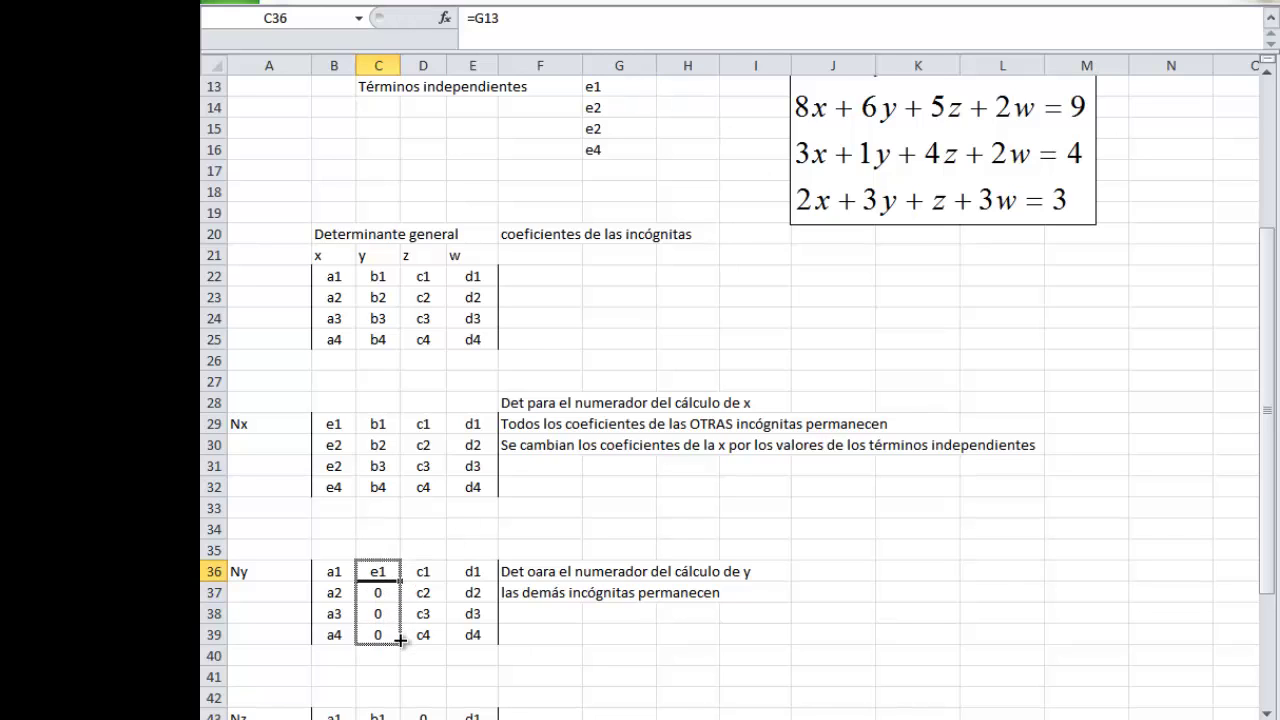
left_click(617, 680)
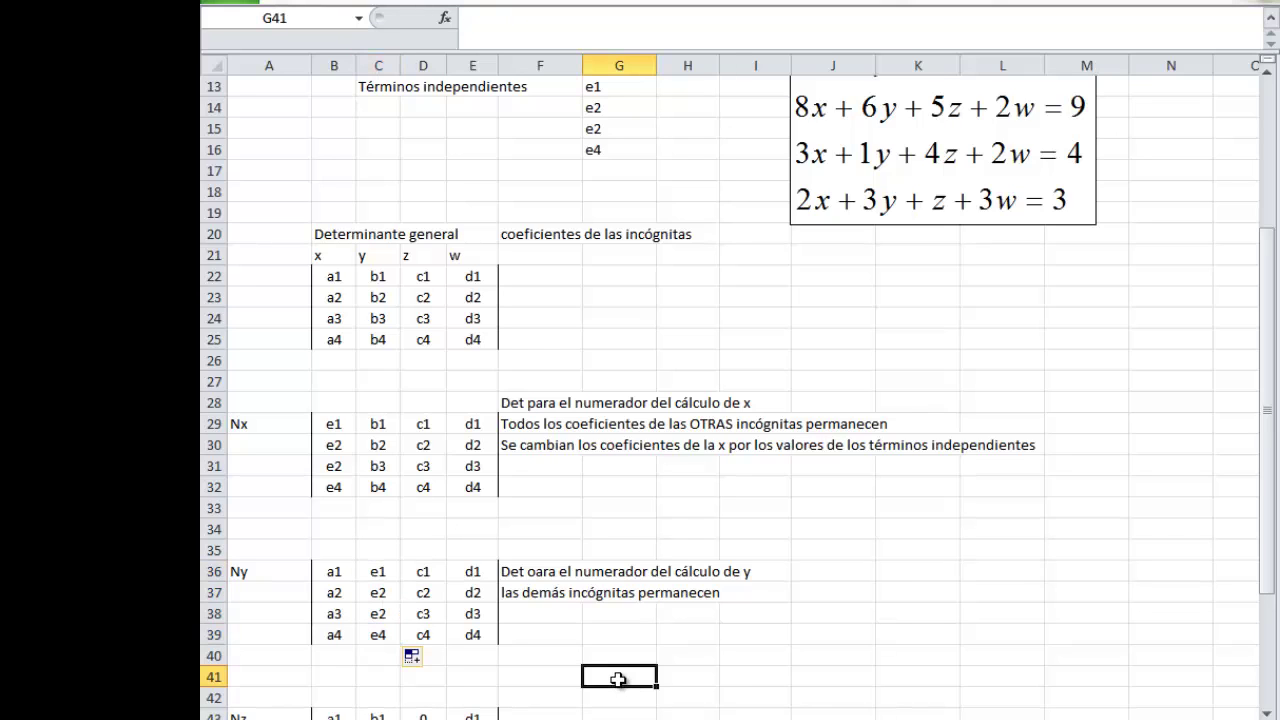
left_click(565, 573)
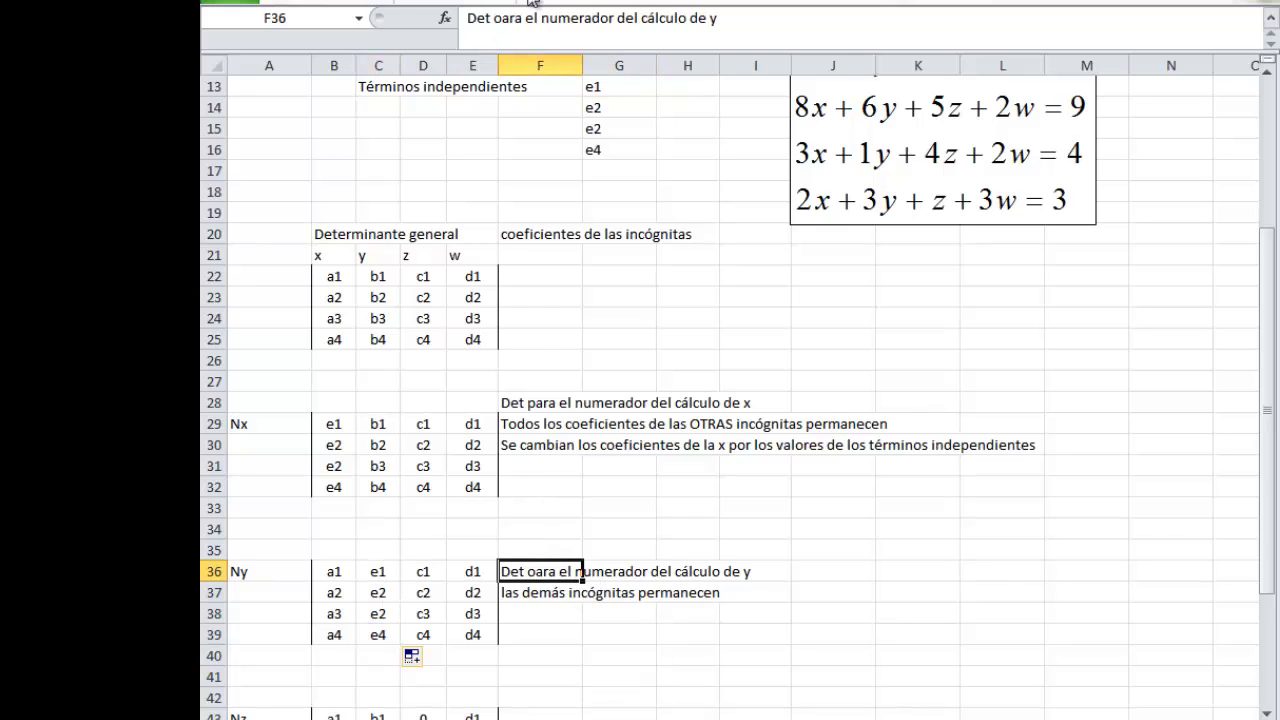
Step: Correct 'oara' to 'para' in the y-numerator note via the formula bar
left_click(496, 20)
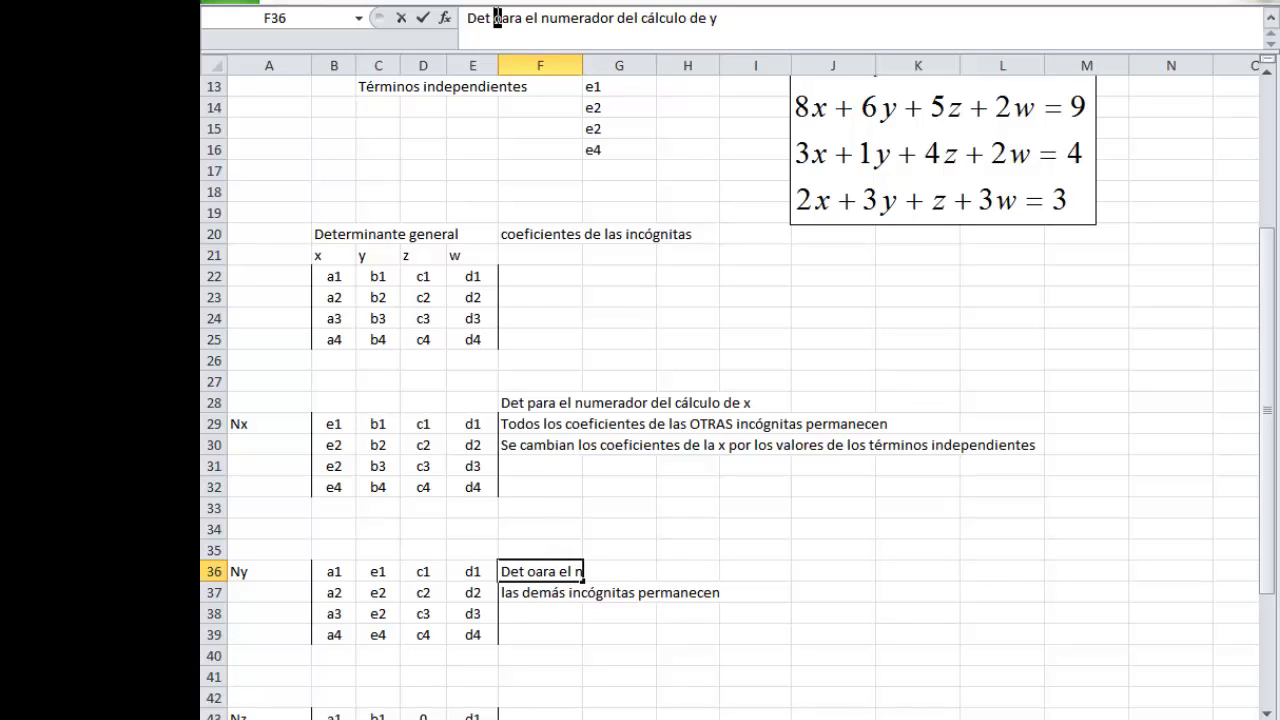
type("p")
key("Return")
key("Return")
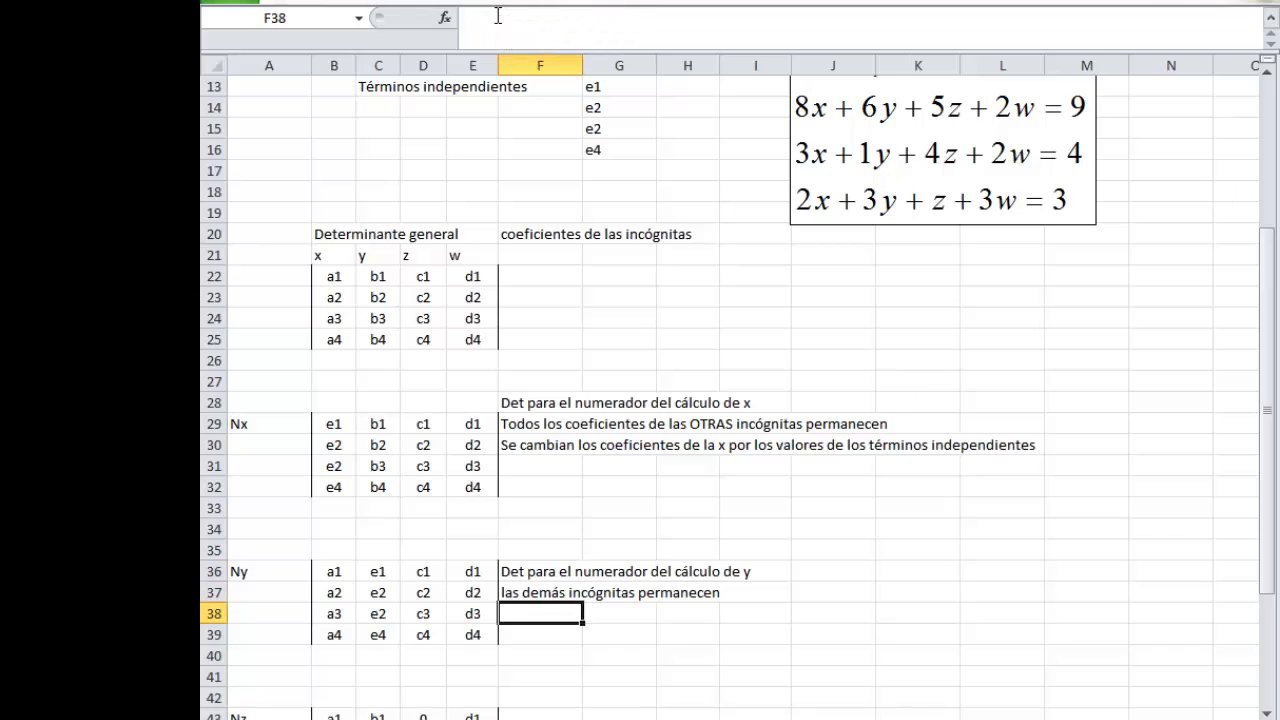
scroll(531, 140, "down", 1)
scroll(531, 140, "down", 1)
Step: Add the notes 'Det. Para el numerador del cálculo de z' and 'Los coeficientes de las otras permanecen'
left_click(557, 576)
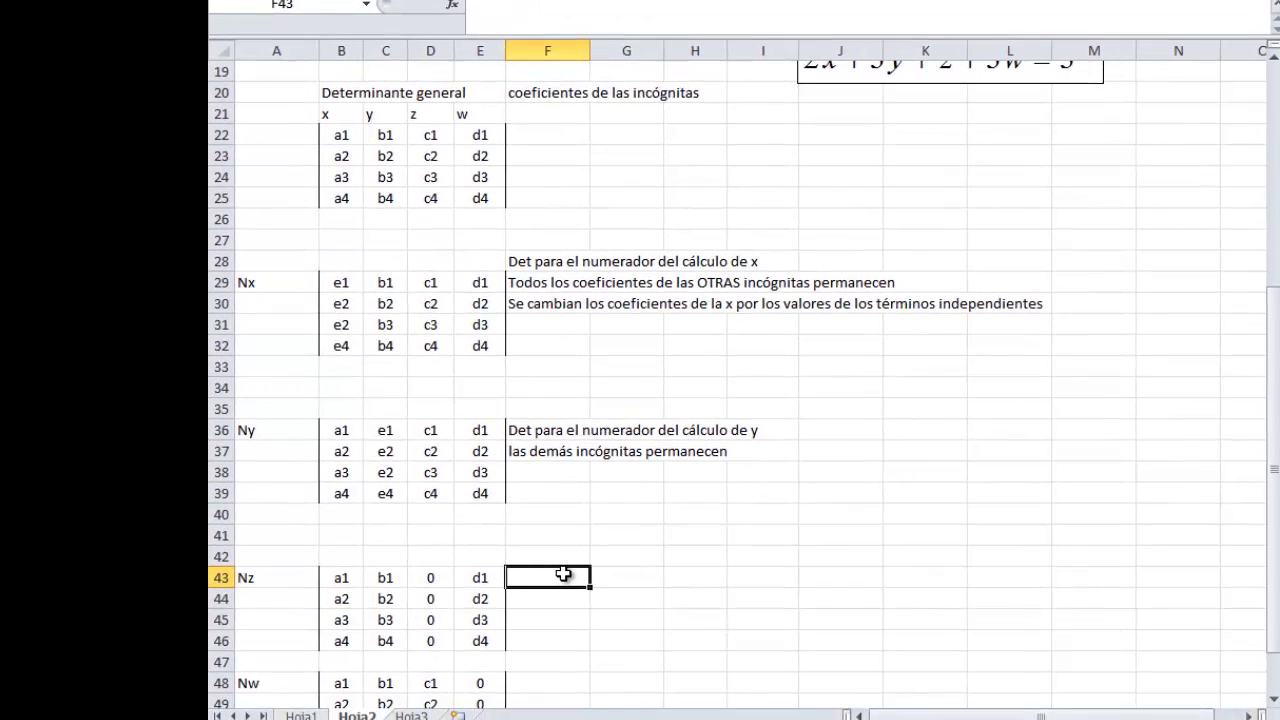
type("De")
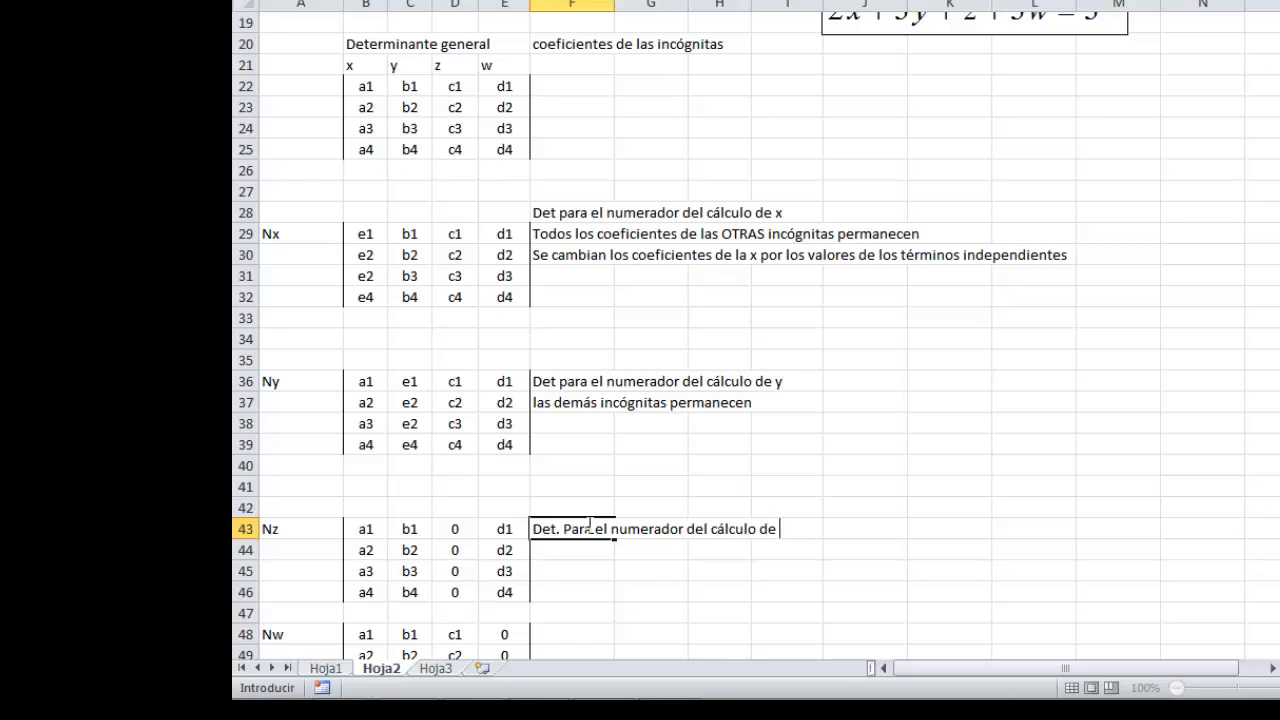
type("z")
key("Return")
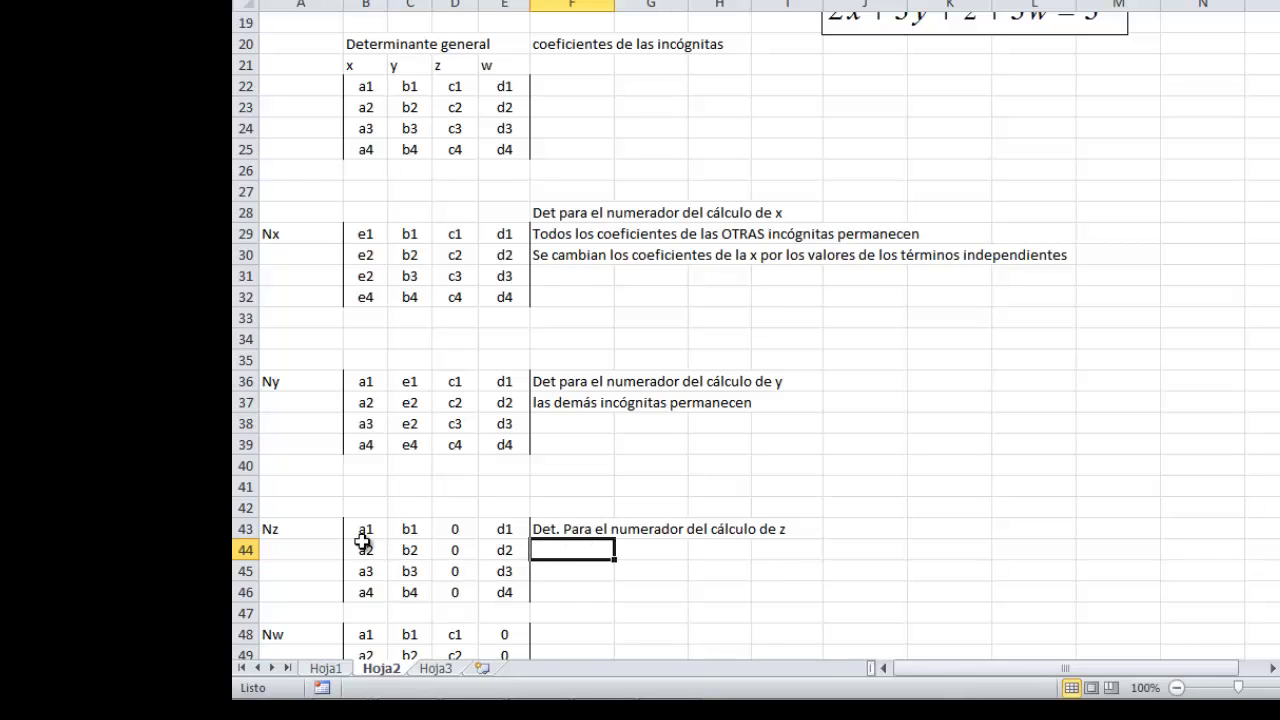
left_click(365, 532)
left_click(588, 546)
type("La")
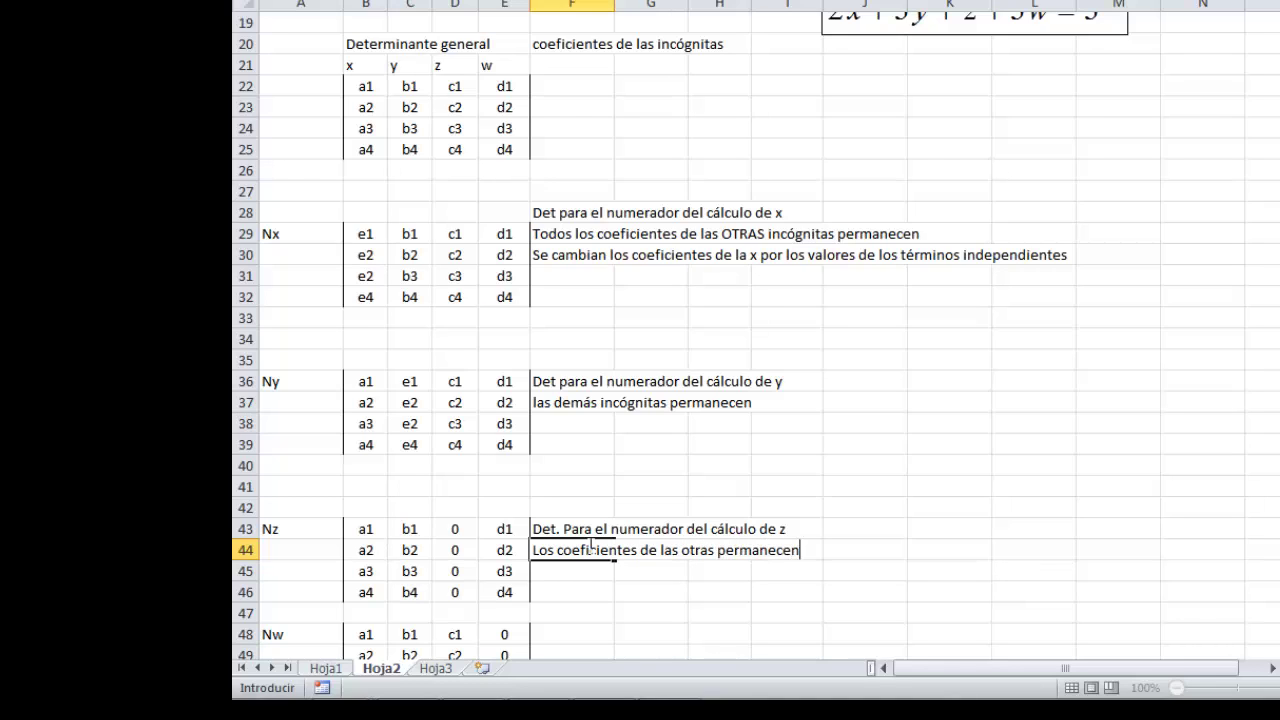
key("Return")
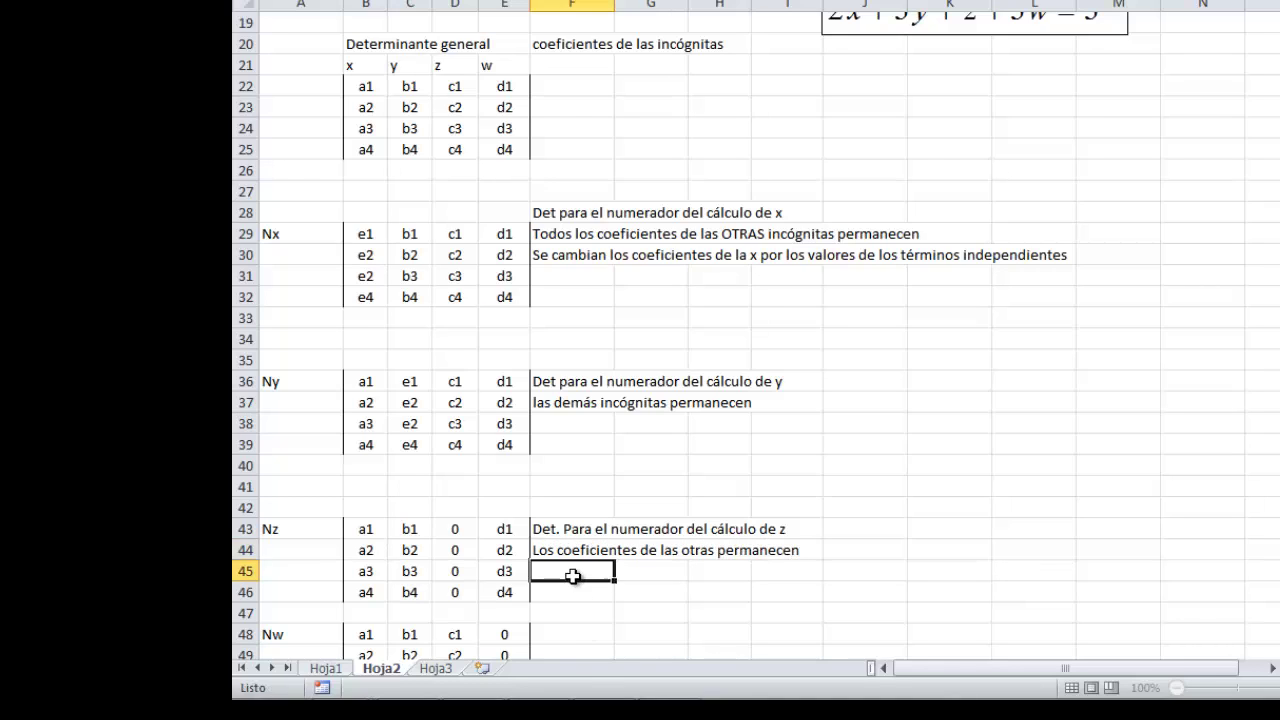
Step: Begin a formula in the first zero cell of the Nz block
left_click(455, 529)
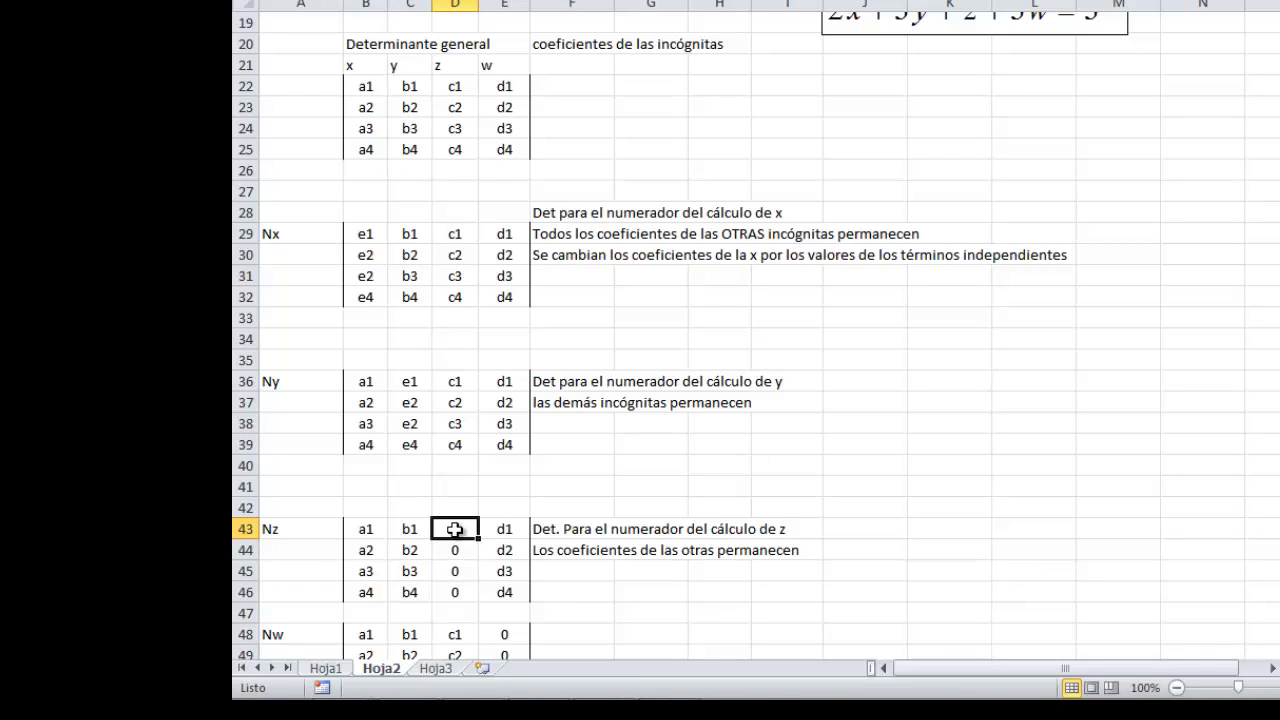
type("3")
scroll(640, 450, "up", 2)
Step: Complete D43 as =G13 and fill it down to D46 so the z column shows e1, e2, e2, e4
scroll(645, 300, "up", 1)
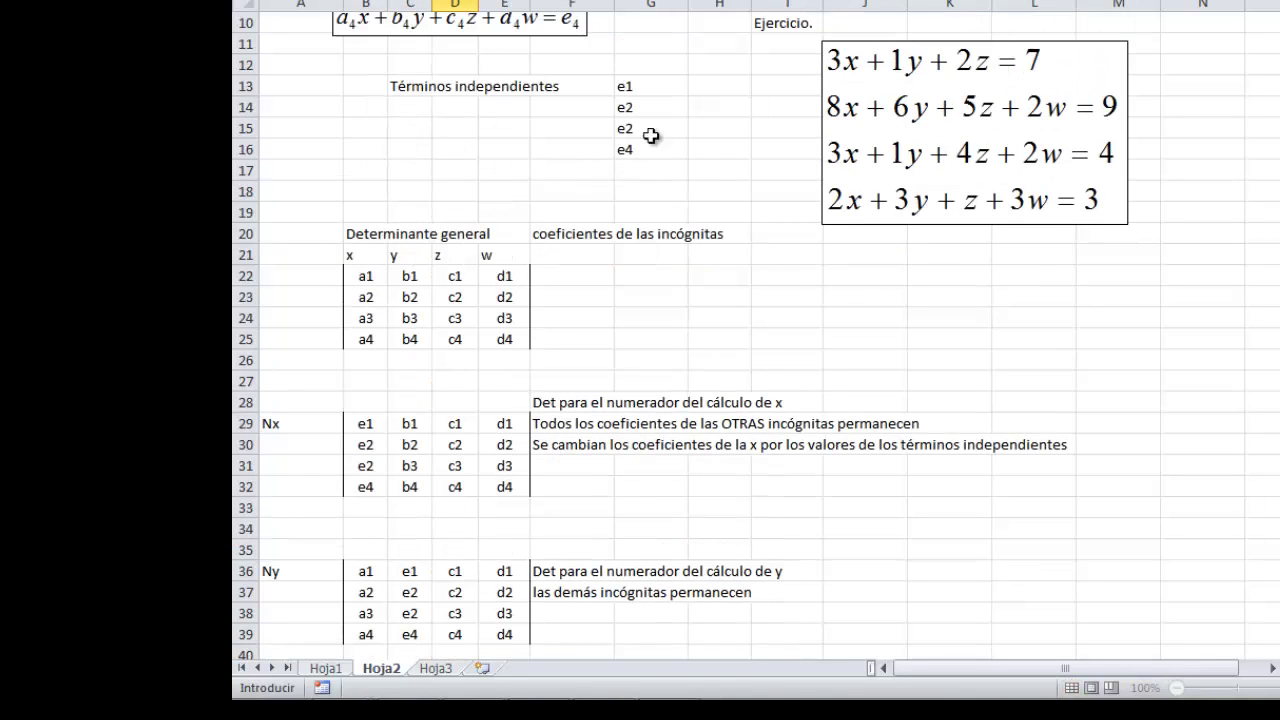
left_click(637, 86)
key("Return")
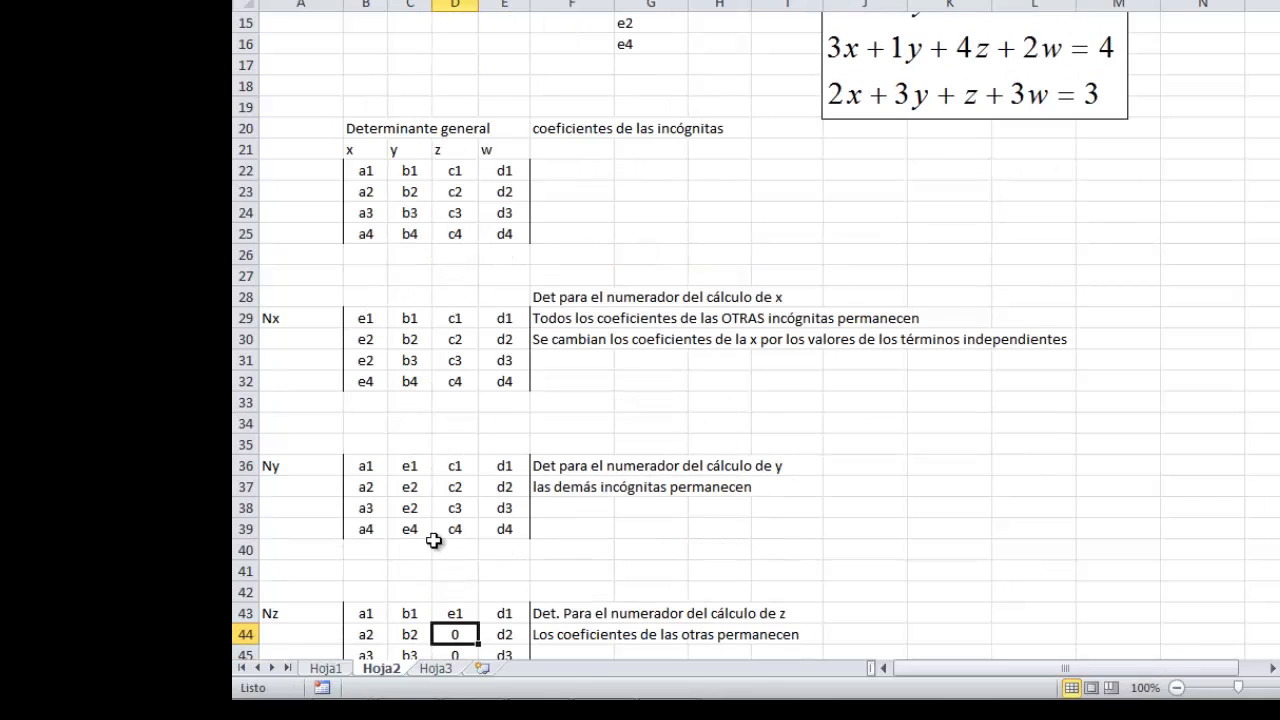
left_click(462, 612)
scroll(492, 608, "down", 2)
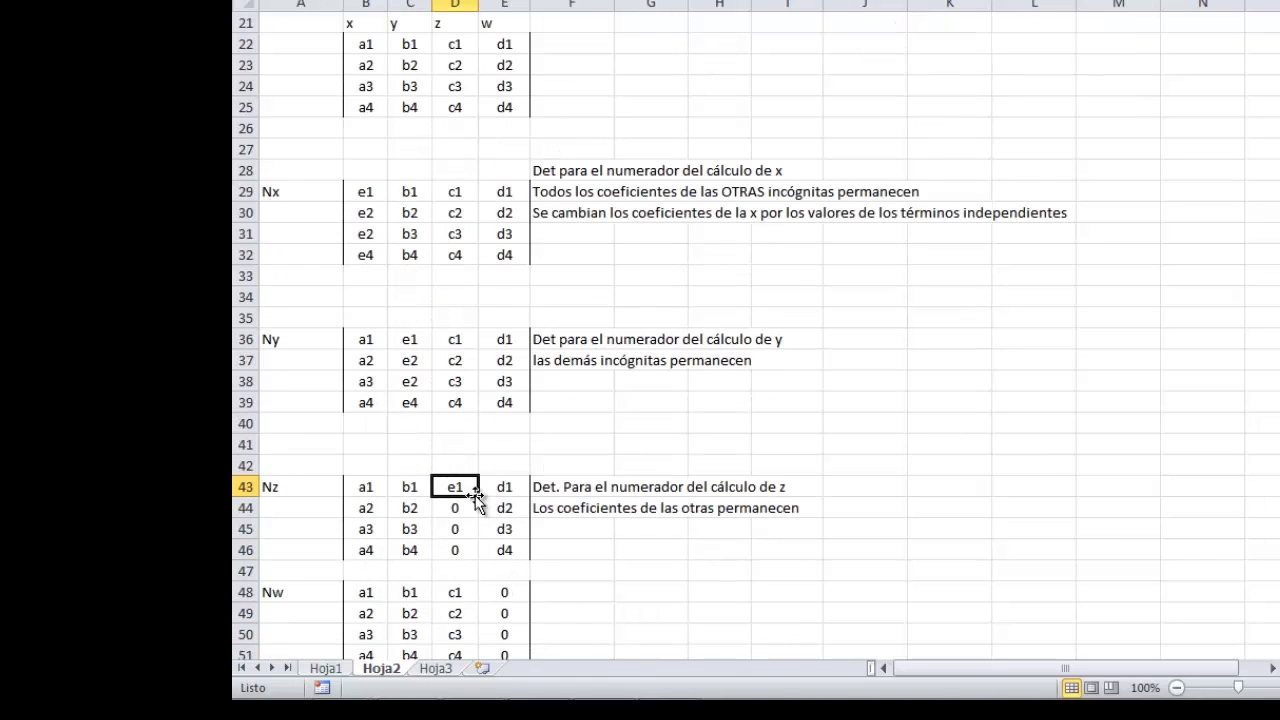
left_click_drag(478, 497, 478, 538)
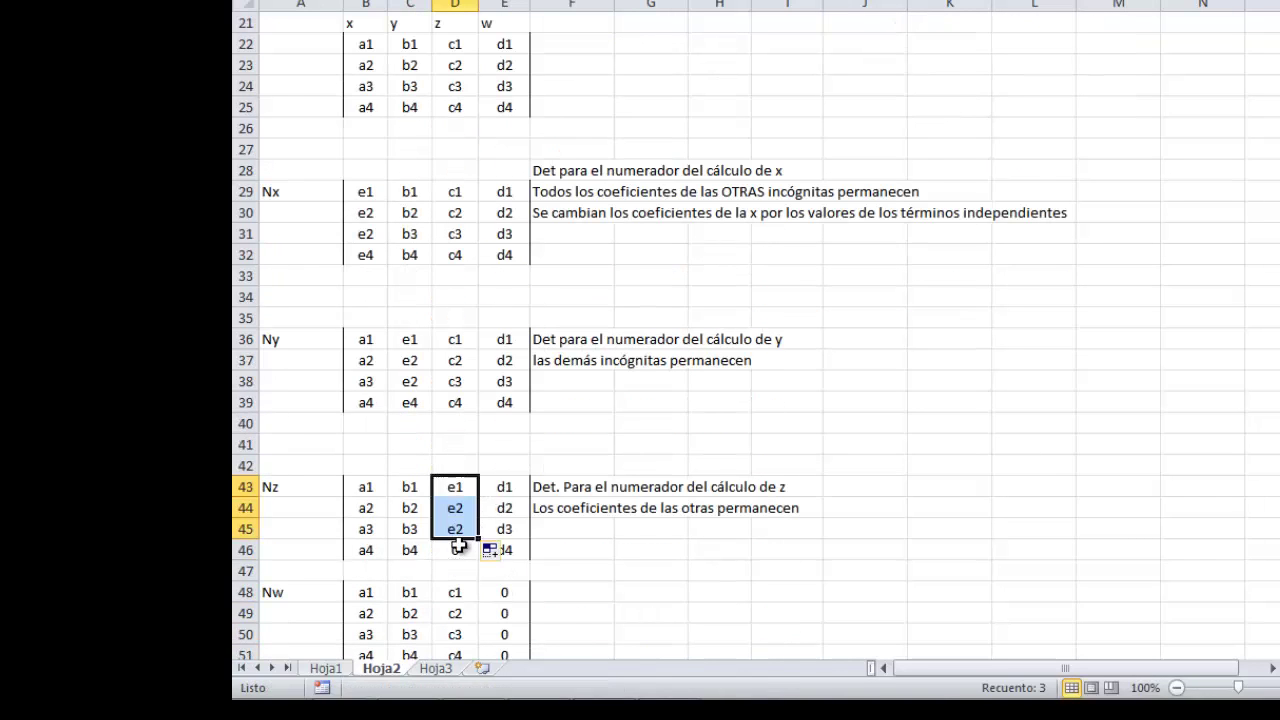
left_click(460, 487)
left_click(463, 507)
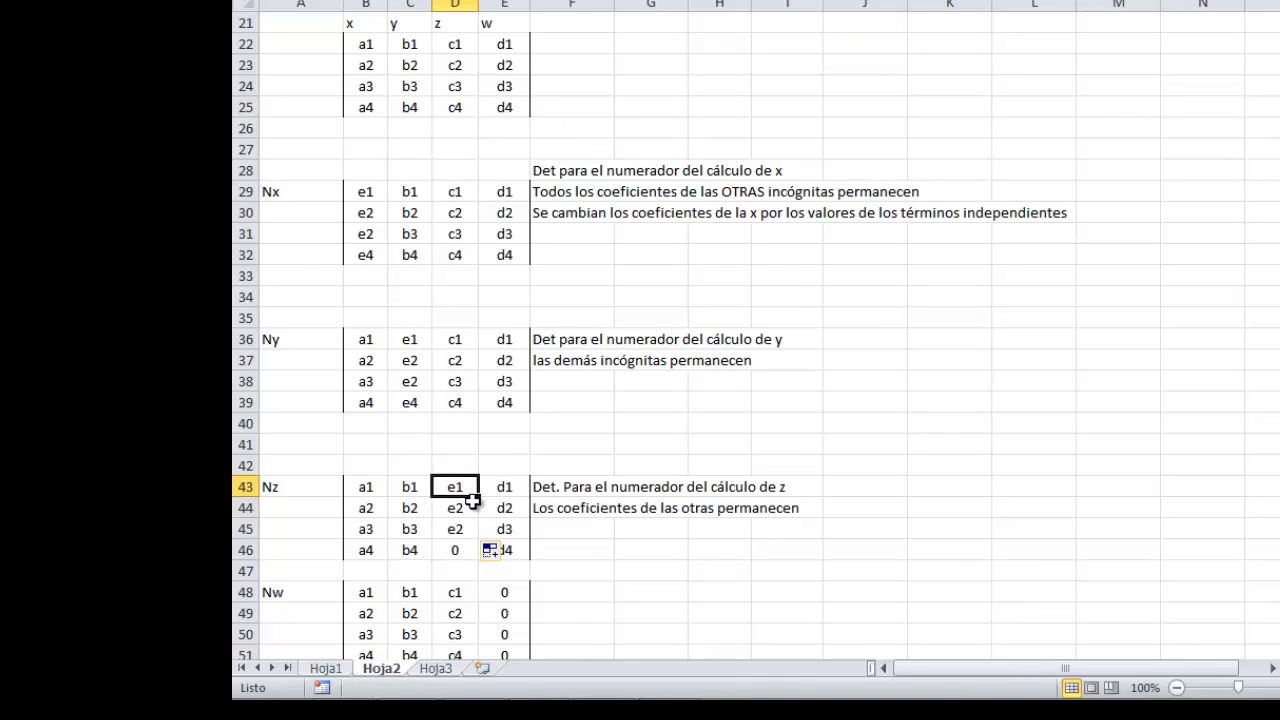
left_click_drag(464, 487, 480, 560)
scroll(674, 557, "down", 1)
scroll(677, 553, "down", 1)
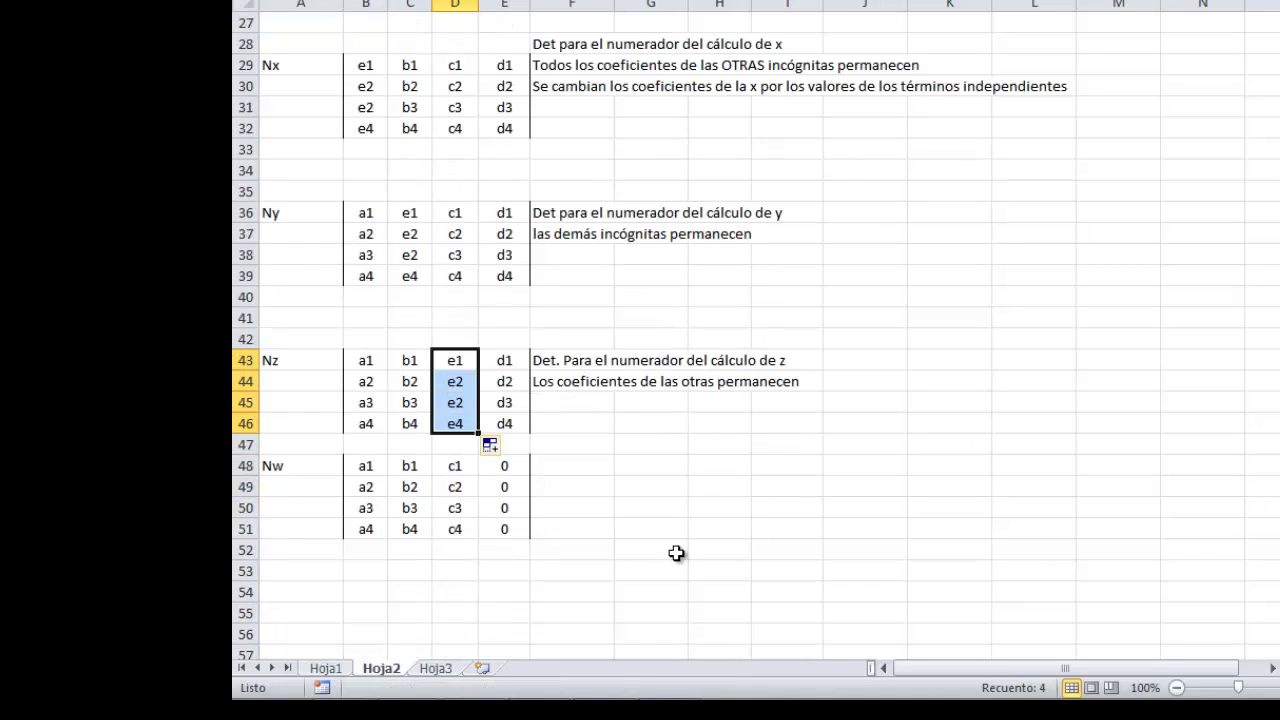
left_click(608, 468)
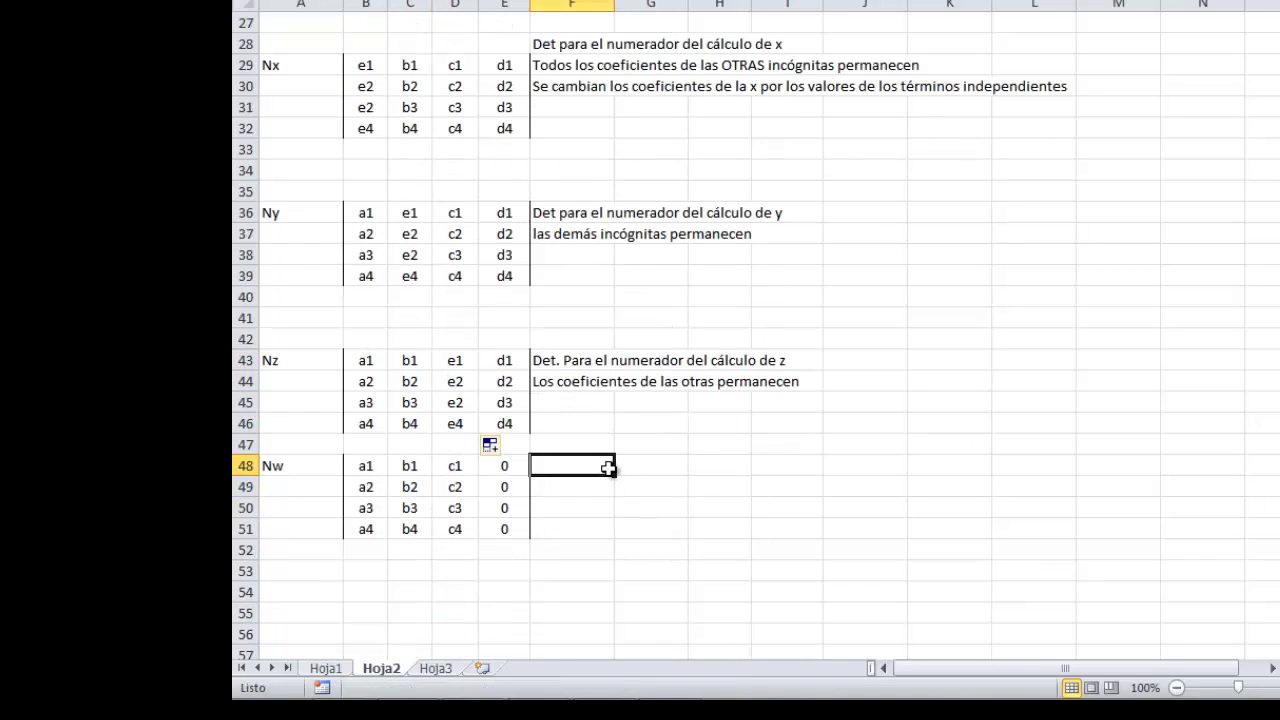
Step: Add the note 'y para w' beside the Nw block and enter =G13 in E48
type("t")
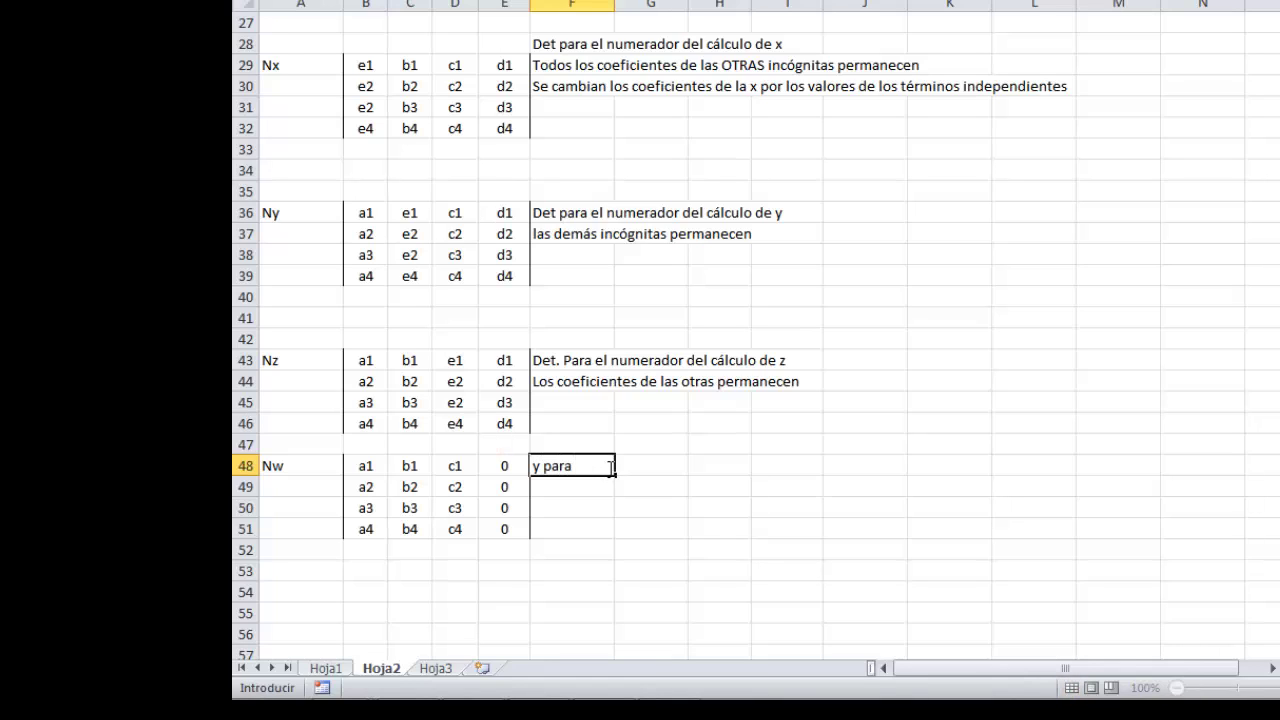
type("w")
left_click(629, 580)
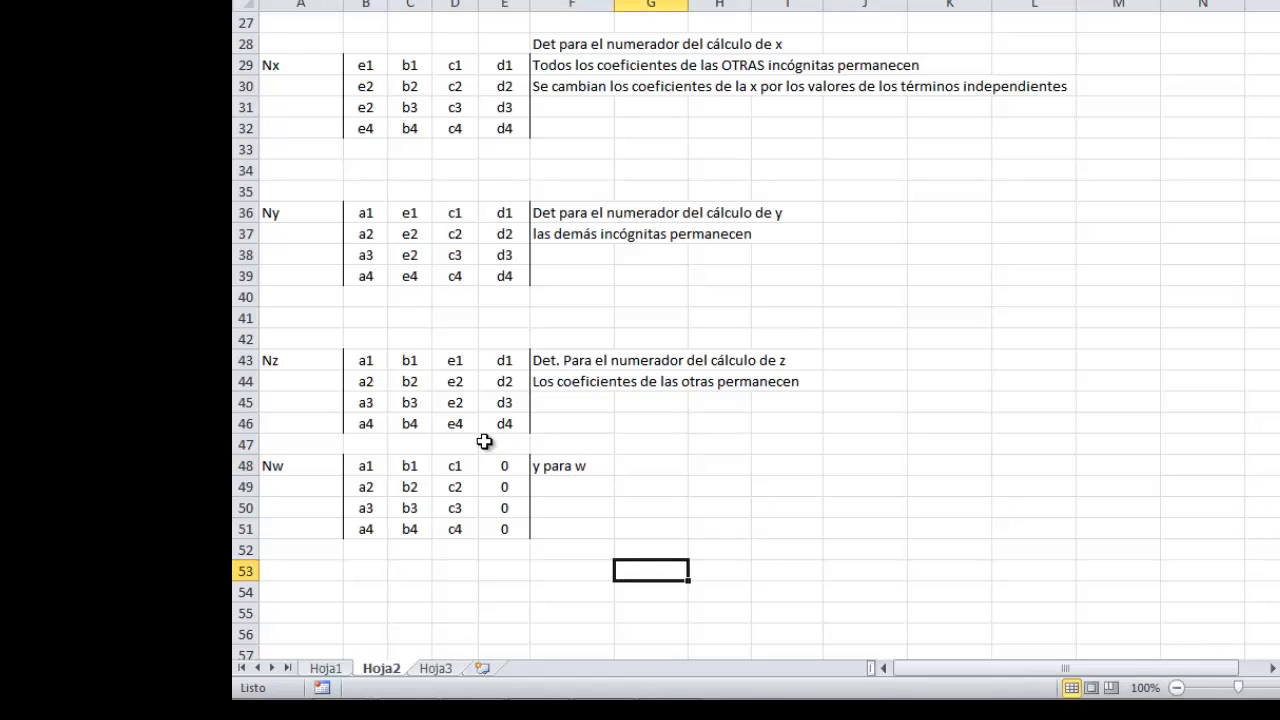
left_click(508, 467)
type("=")
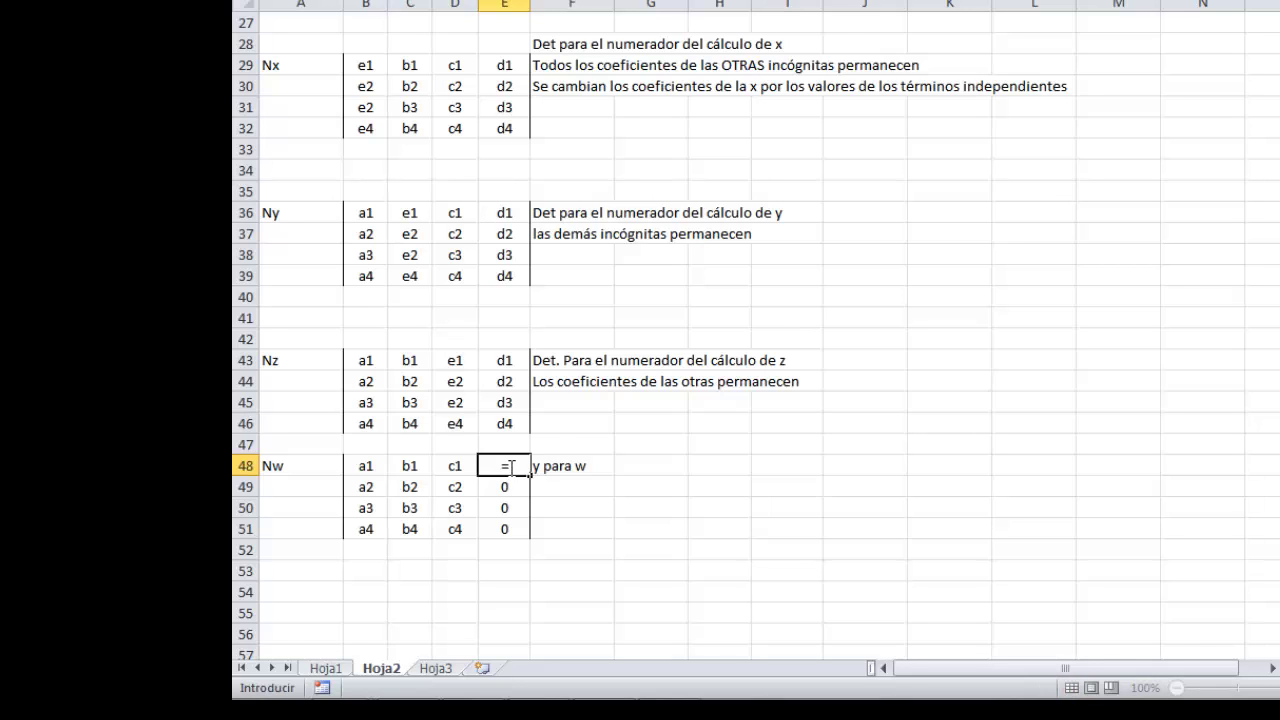
scroll(553, 438, "up", 3)
scroll(674, 108, "up", 1)
scroll(666, 88, "up", 2)
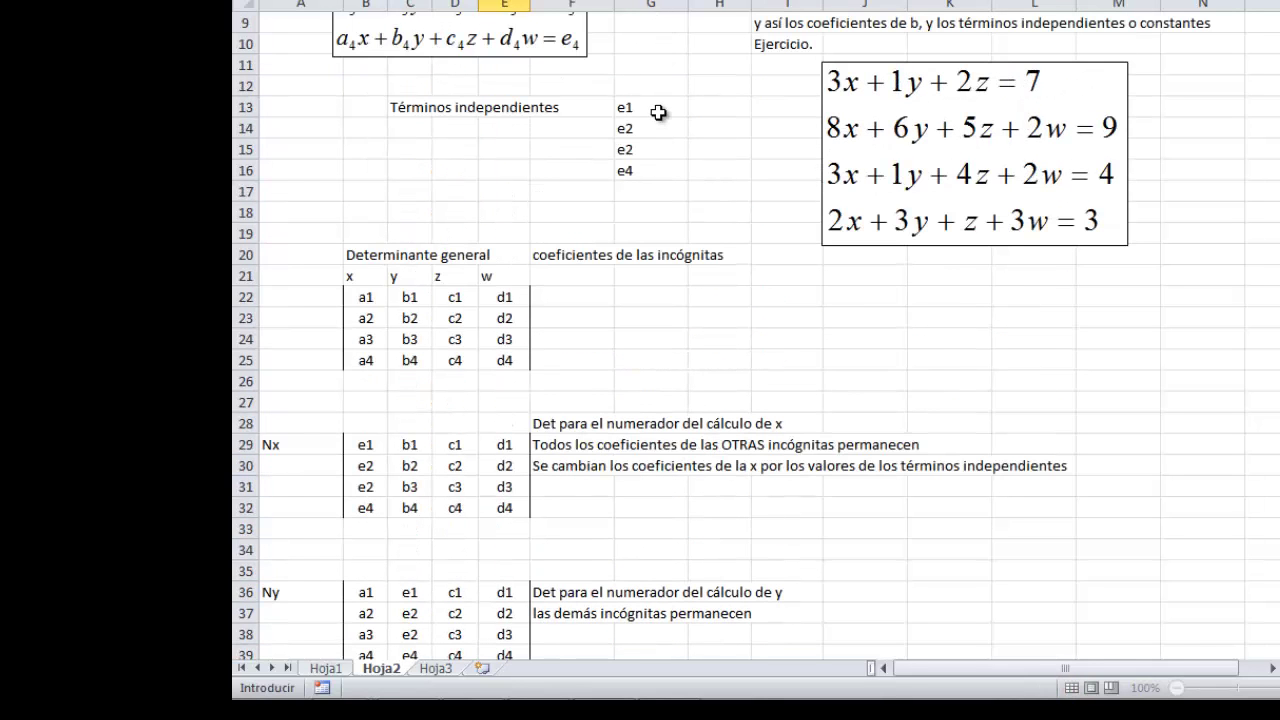
left_click(658, 113)
key("Return")
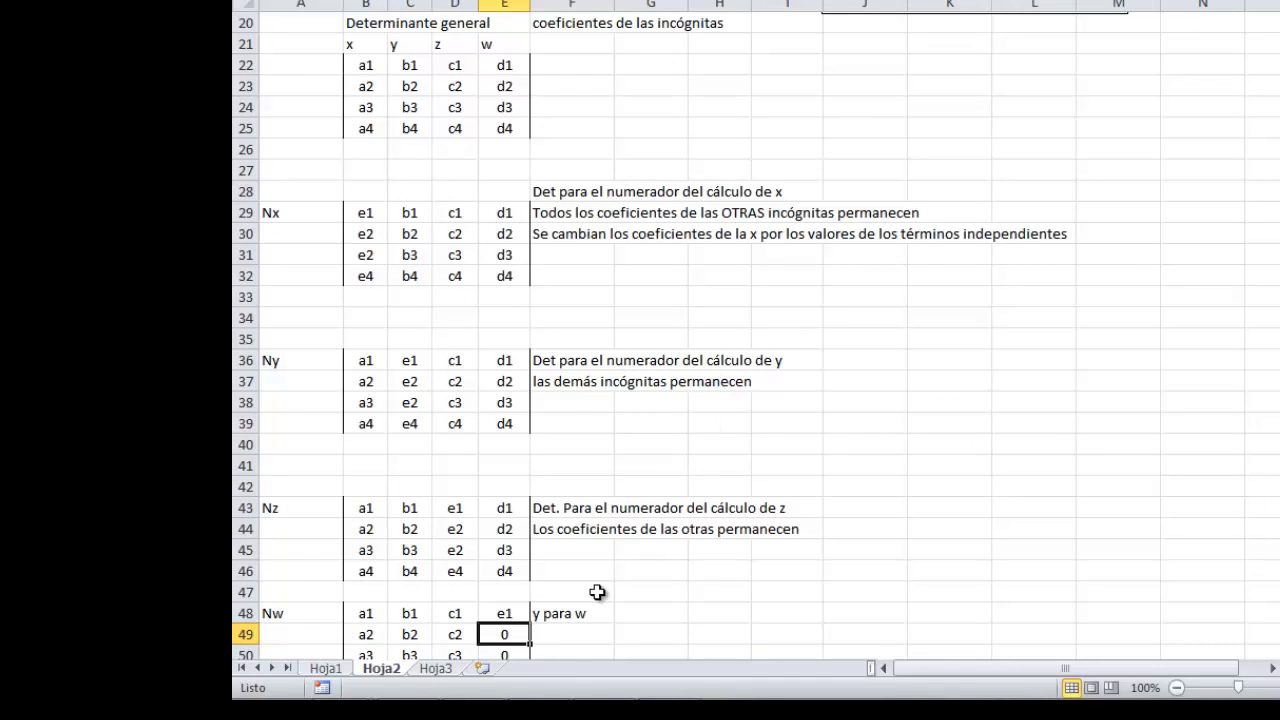
Step: Fill E48's link down to E51 so the w column reads e1, e2, e2, e4
left_click(503, 613)
left_click_drag(530, 622, 520, 625)
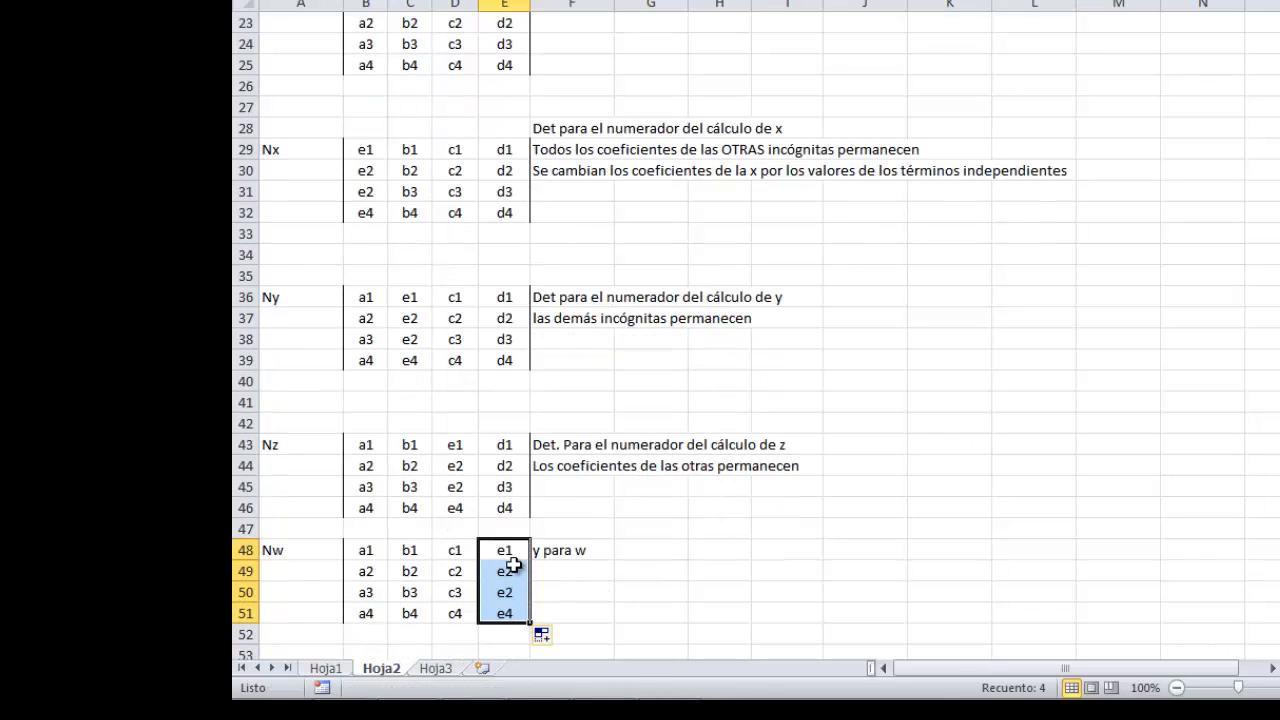
left_click(512, 571)
left_click(514, 593)
left_click(652, 608)
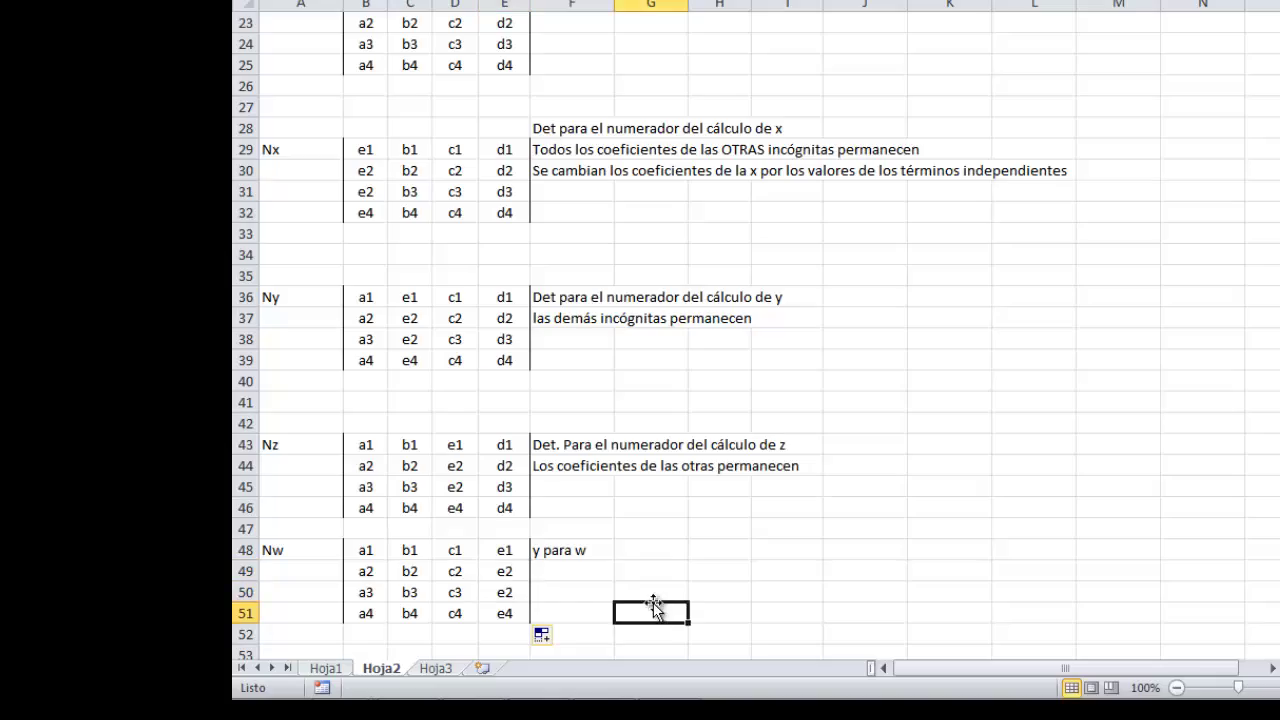
scroll(652, 606, "up", 4)
scroll(652, 606, "up", 3)
scroll(652, 606, "up", 1)
Step: Label cell L22 as 'Det general'
left_click(808, 502)
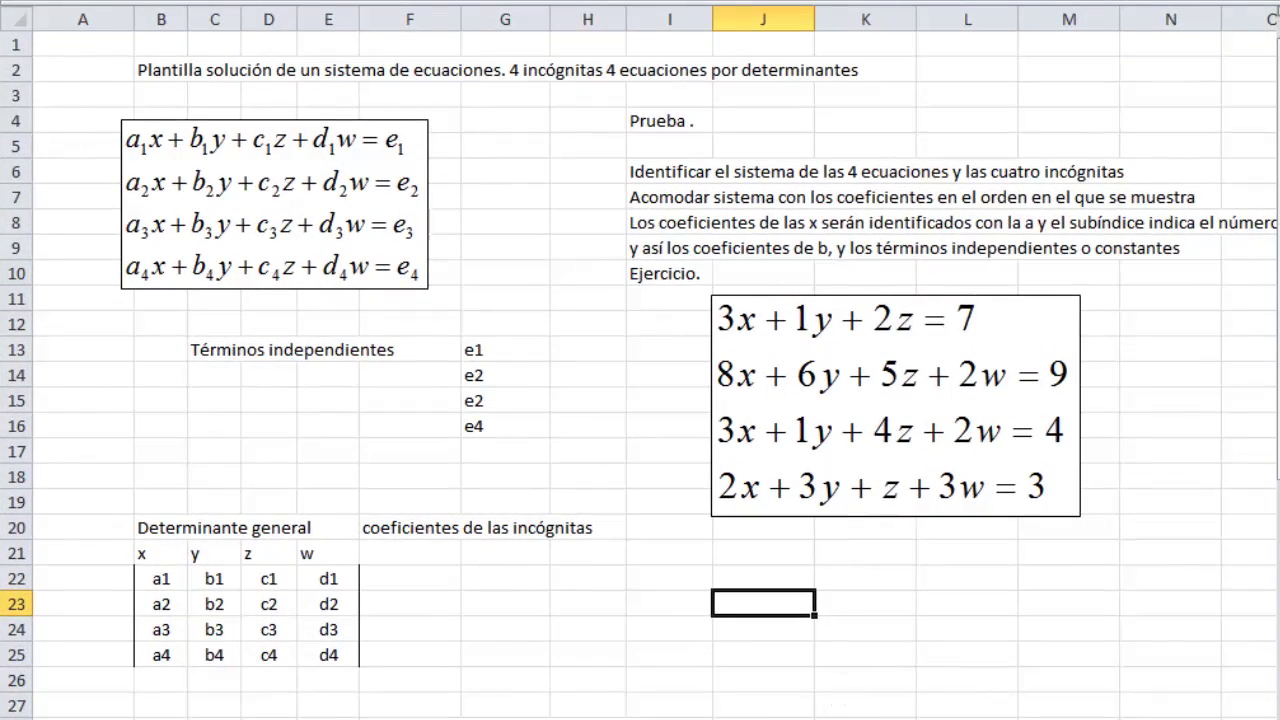
left_click(858, 562)
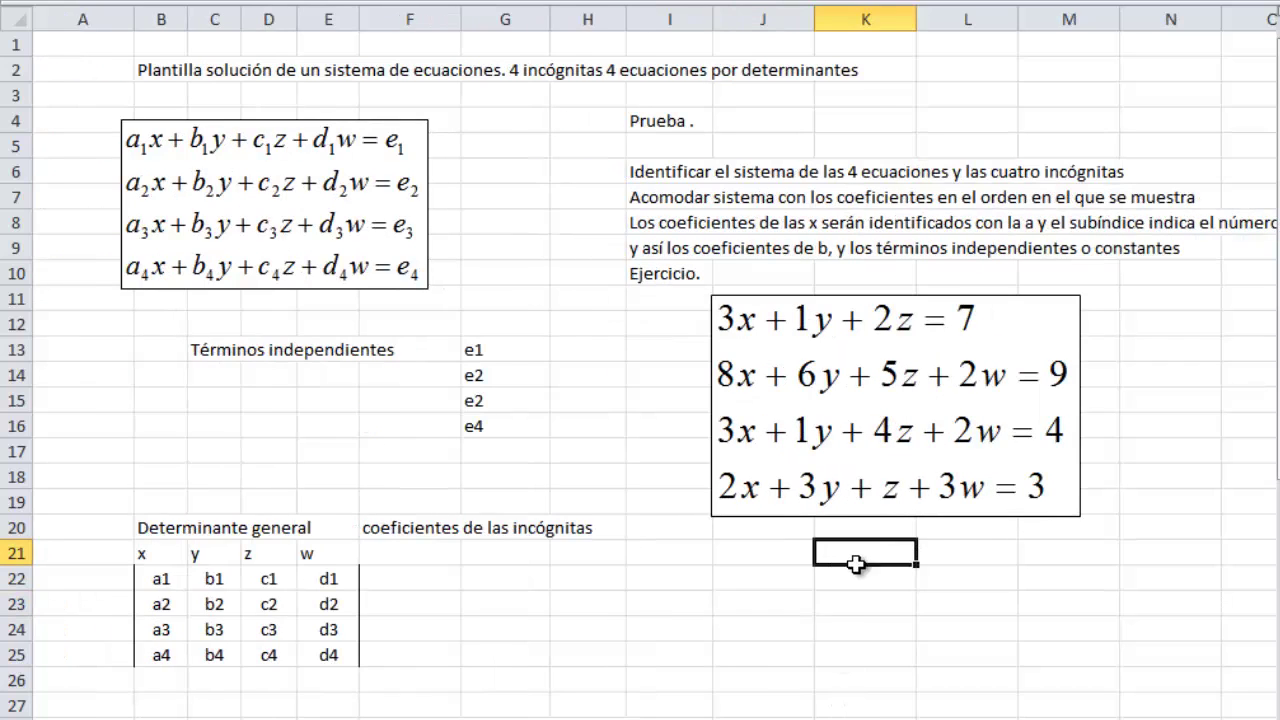
left_click(855, 390)
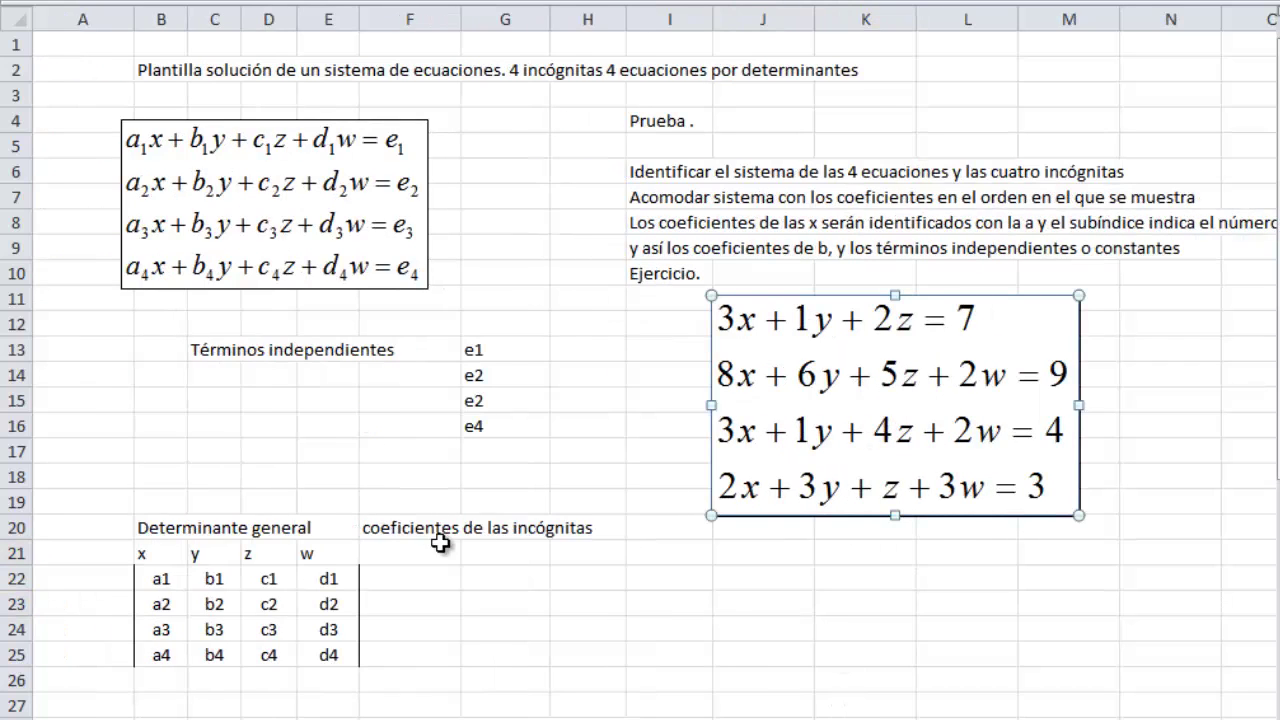
left_click(580, 572)
left_click(955, 579)
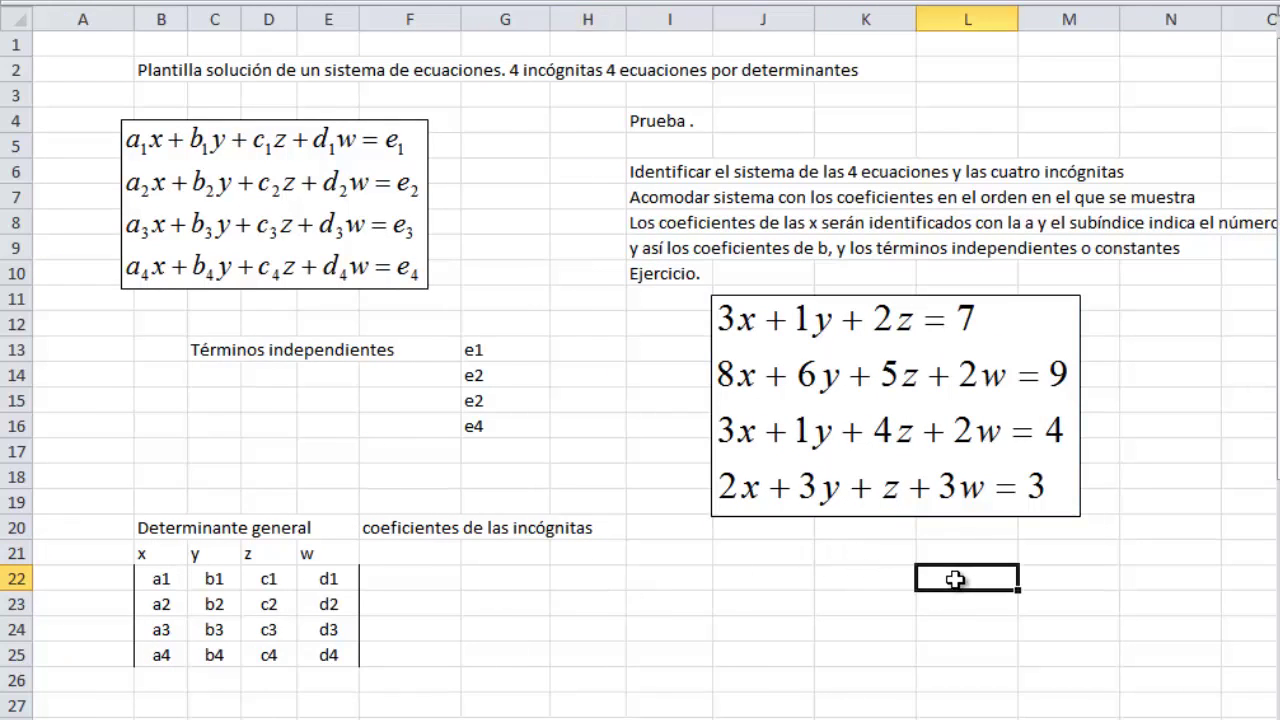
type("Det general")
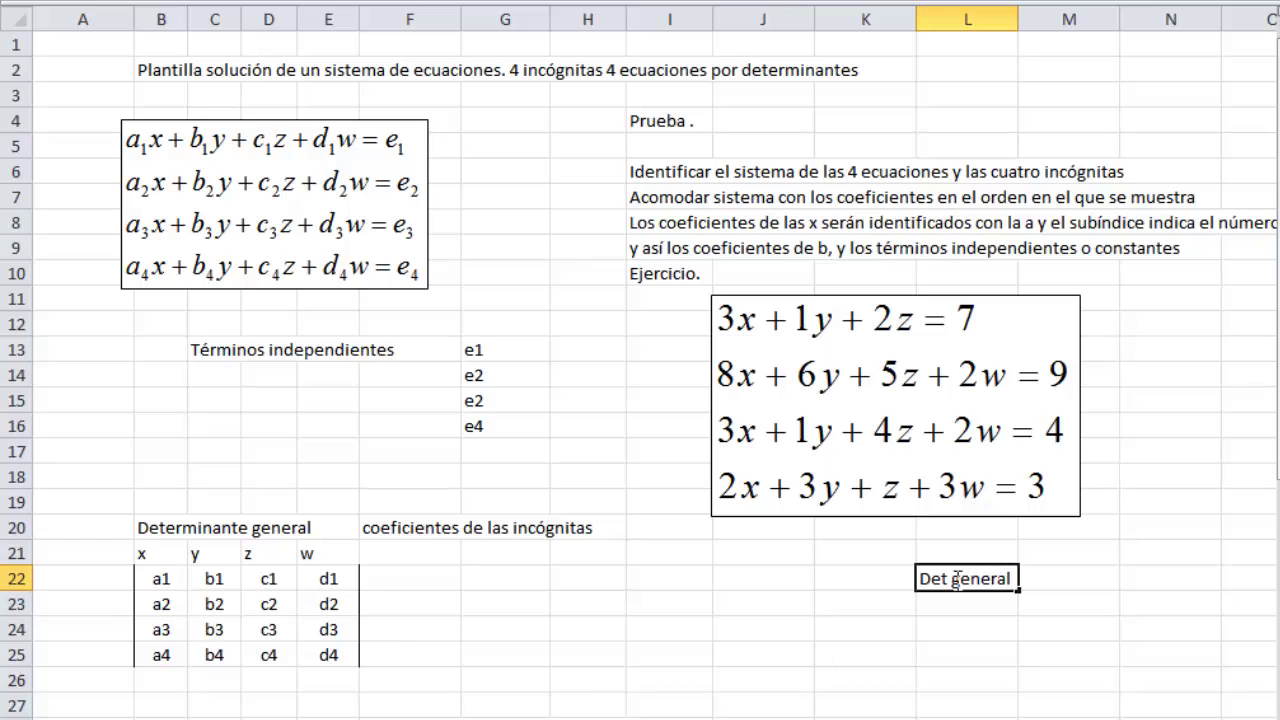
key("Tab")
Step: Enter =MDETERM(B22:E25) in M22 for the general coefficient determinant
type("=")
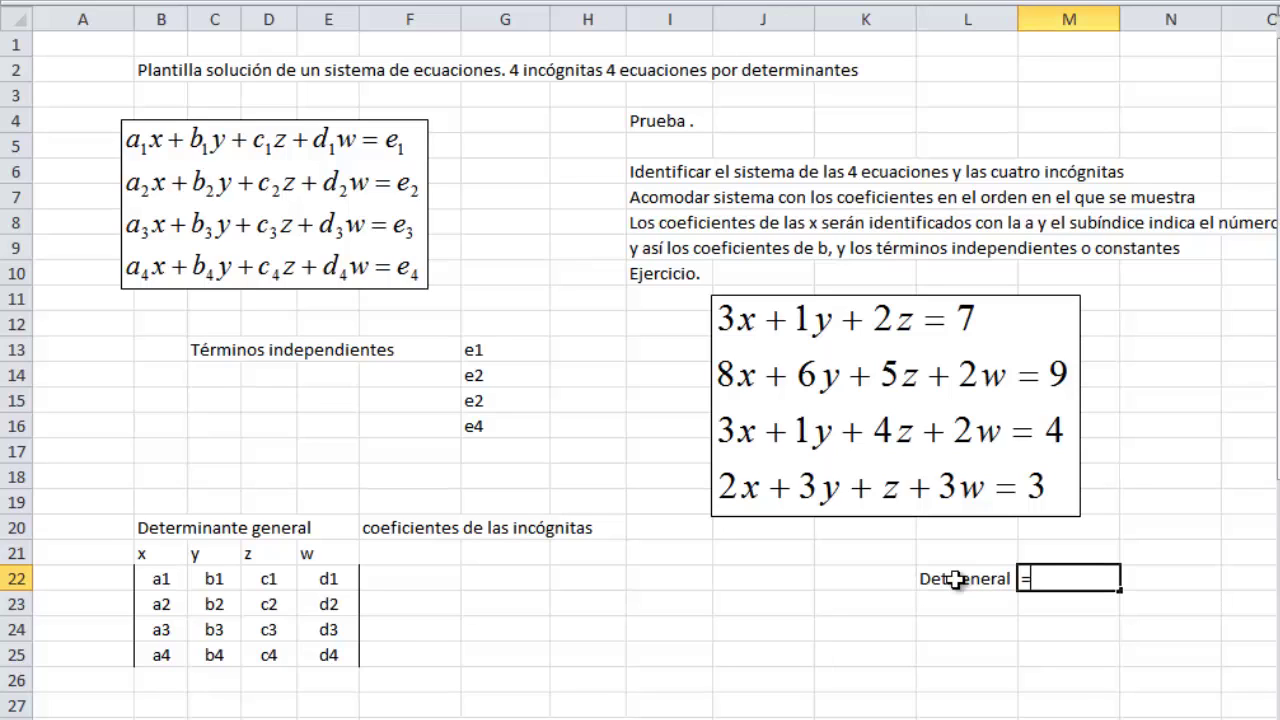
type("Md")
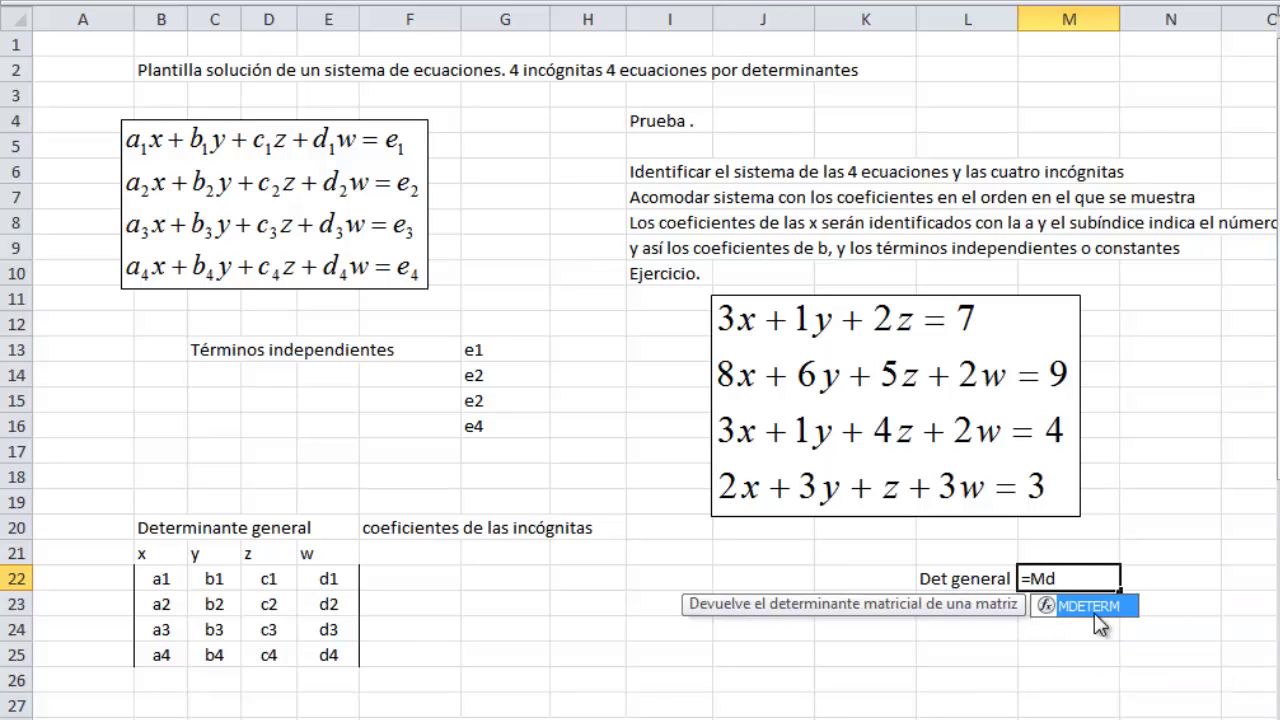
double_click(1098, 607)
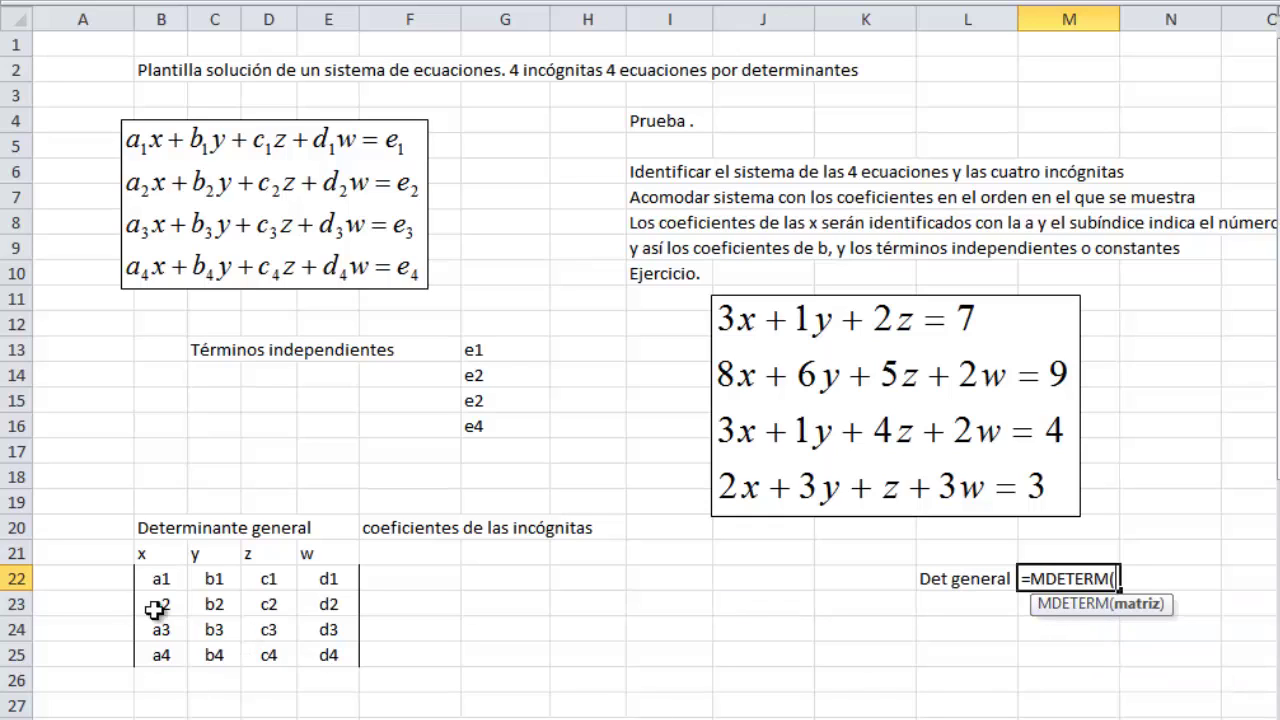
left_click(200, 585)
left_click_drag(200, 585, 341, 655)
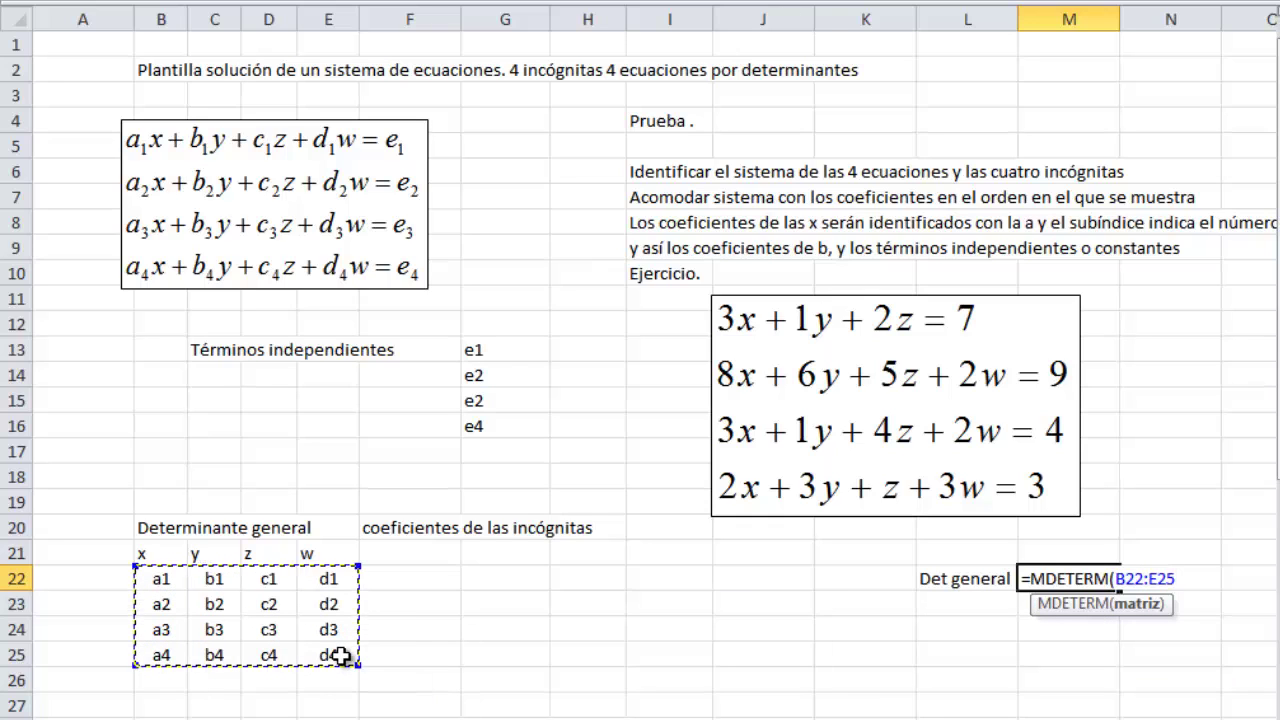
type(")")
key("Return")
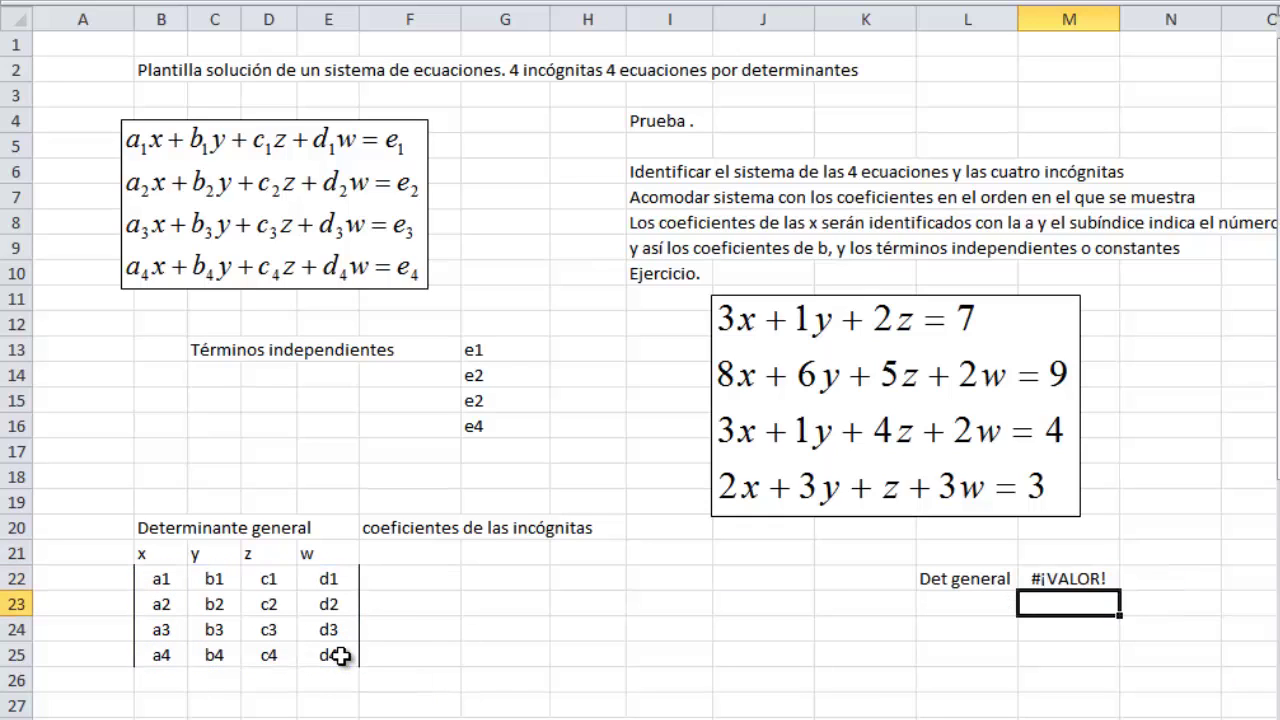
Step: Enter the x coefficients 3, 8, 3, 2 down the first matrix column
scroll(547, 623, "down", 1)
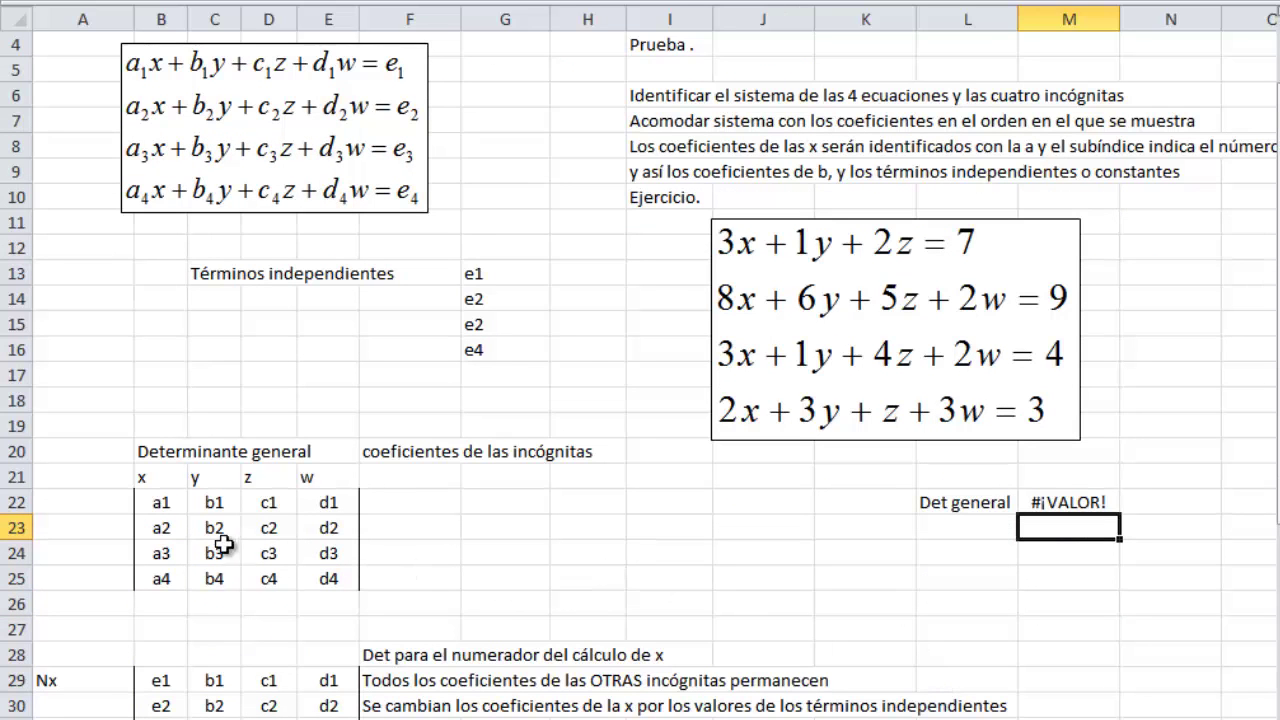
left_click(172, 500)
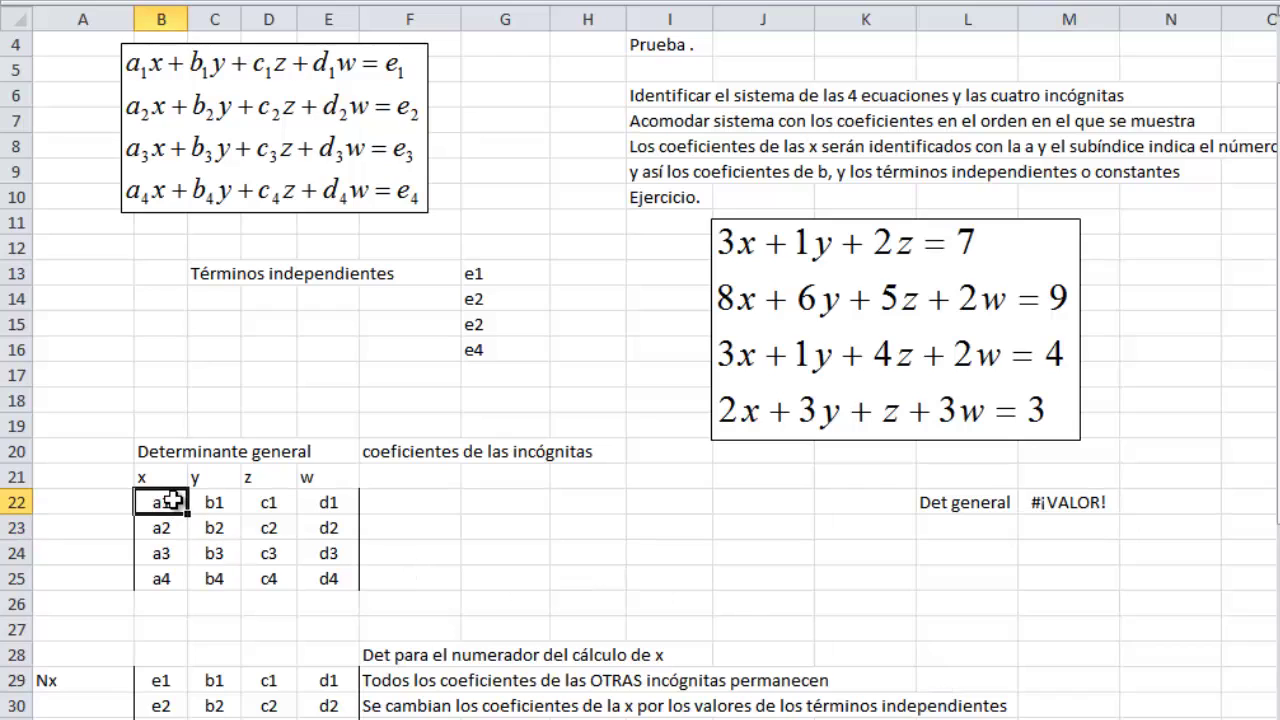
type("3")
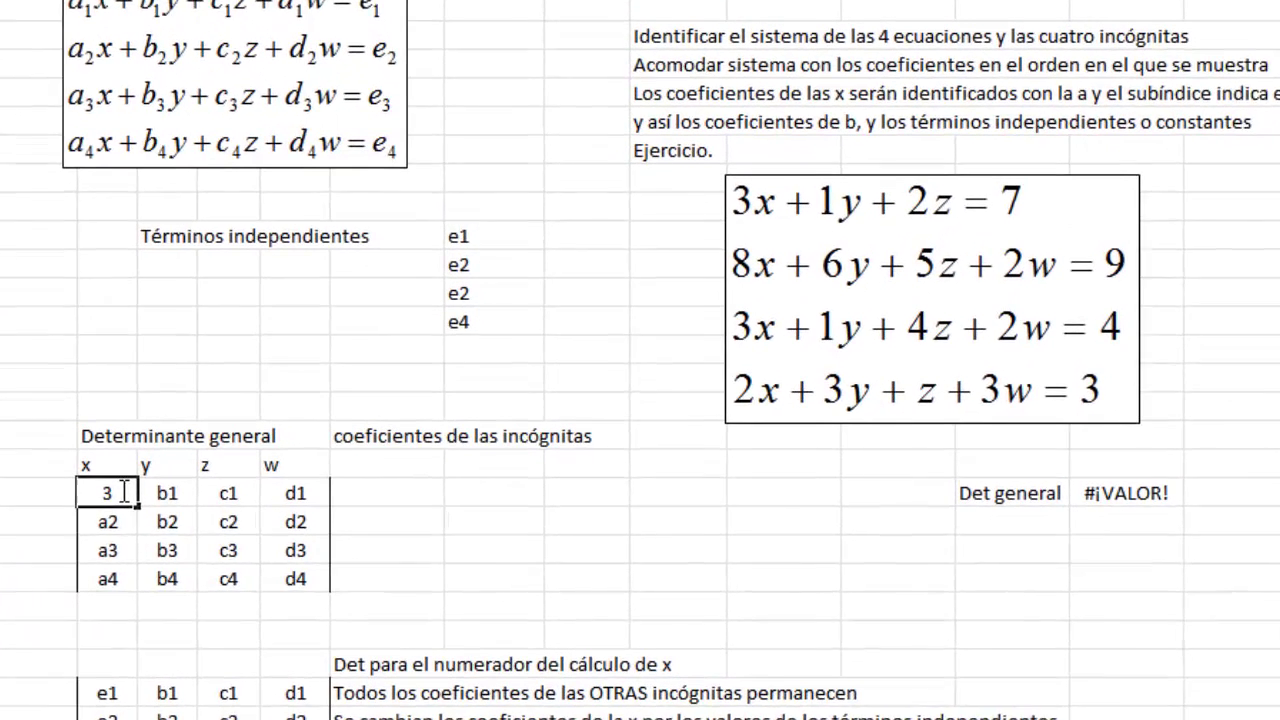
key("Return")
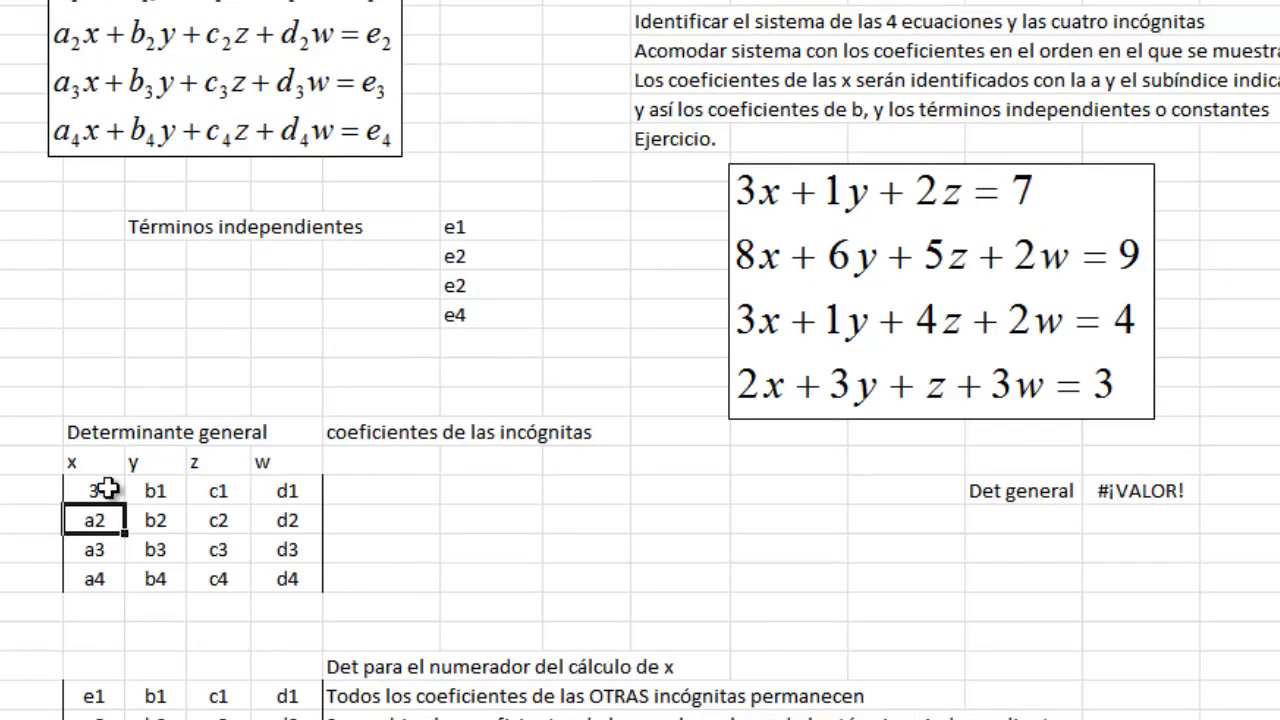
type("8")
key("Return")
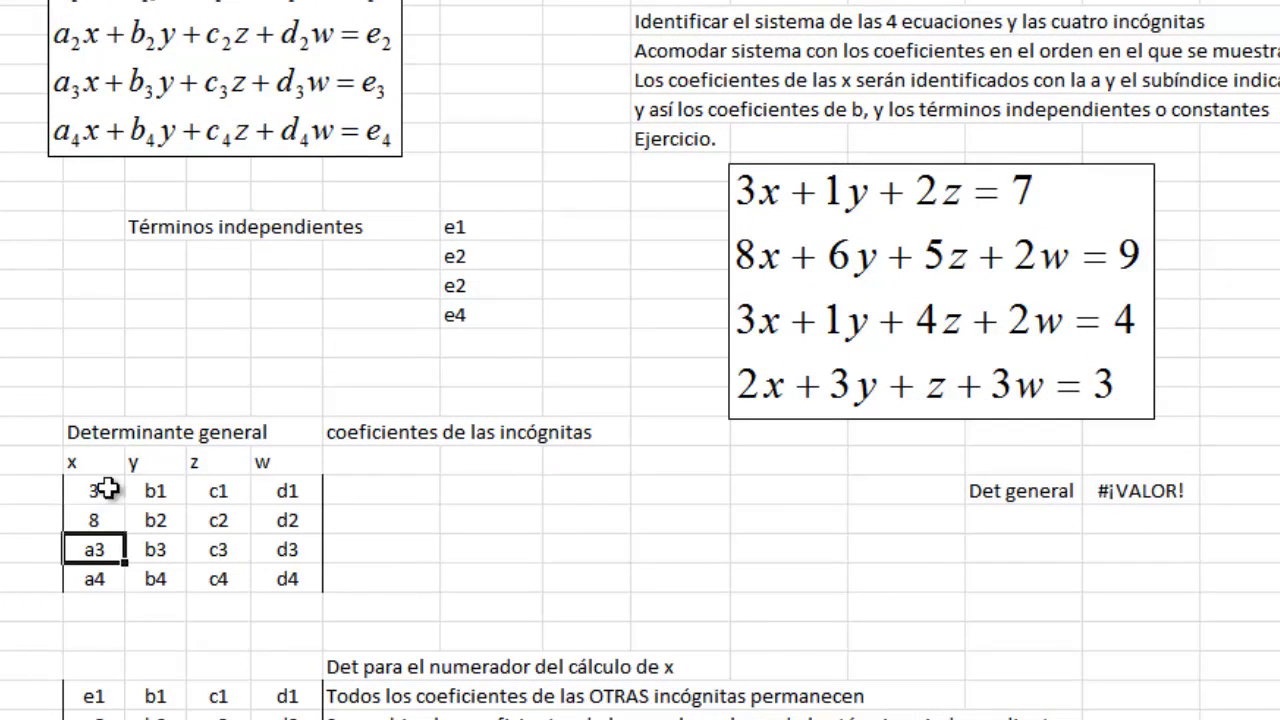
type("3")
key("Return")
type("2")
key("Up")
key("Up")
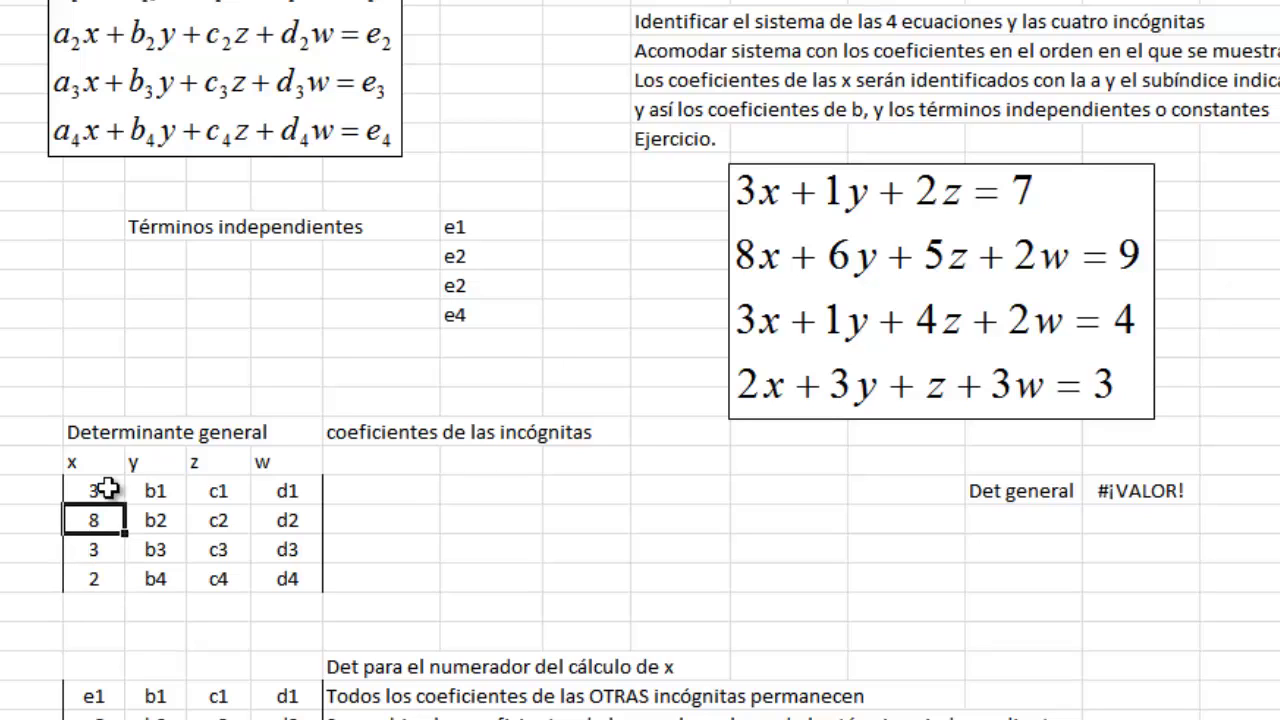
key("Up")
Step: Enter the y coefficients 1, 6, 1, 3 in the second column
key("Right")
type("1")
key("Return")
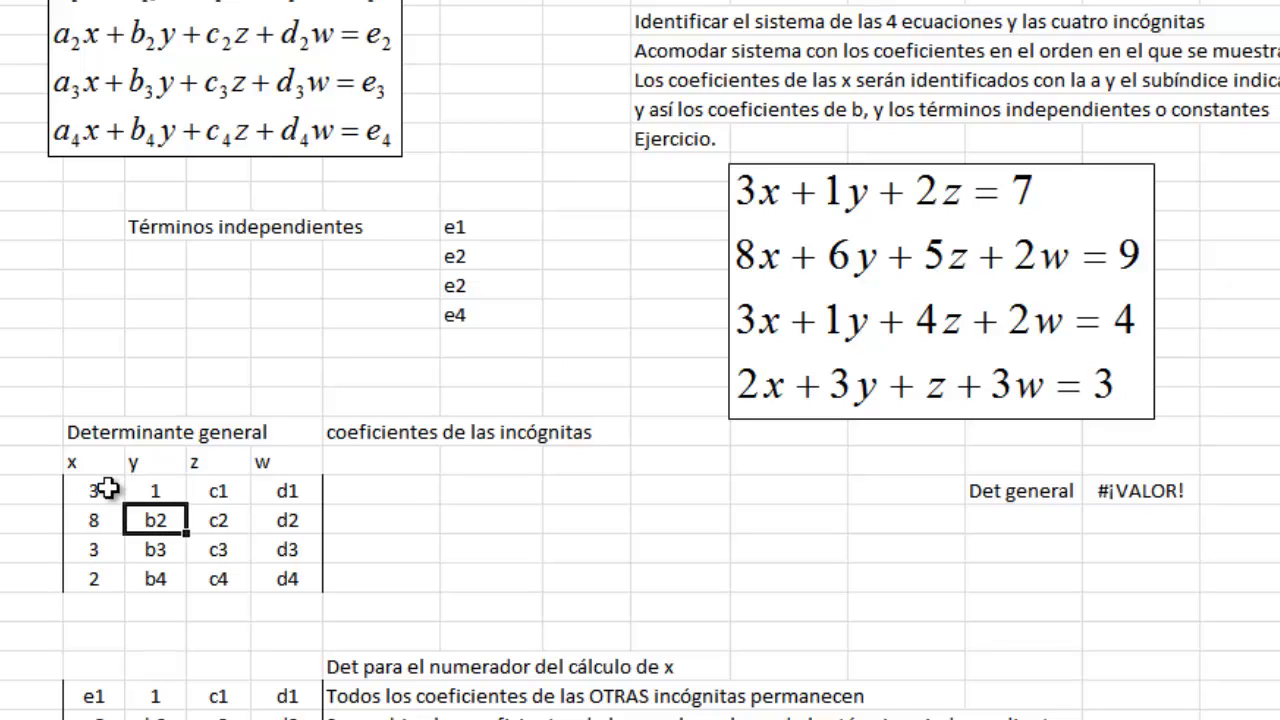
type("6")
key("Return")
type("1")
key("Return")
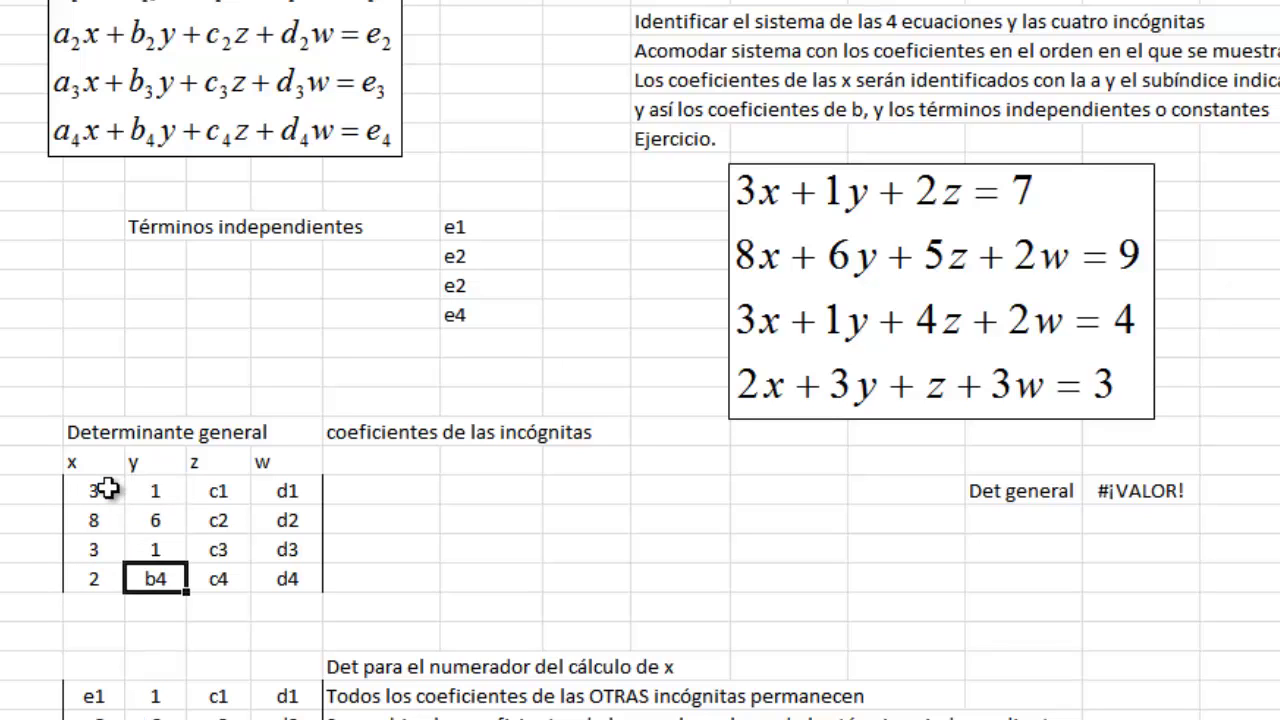
type("3")
key("Up")
key("Up")
key("Up")
Step: Enter the z coefficients 2, 5, 4, 1 in the third column
key("Right")
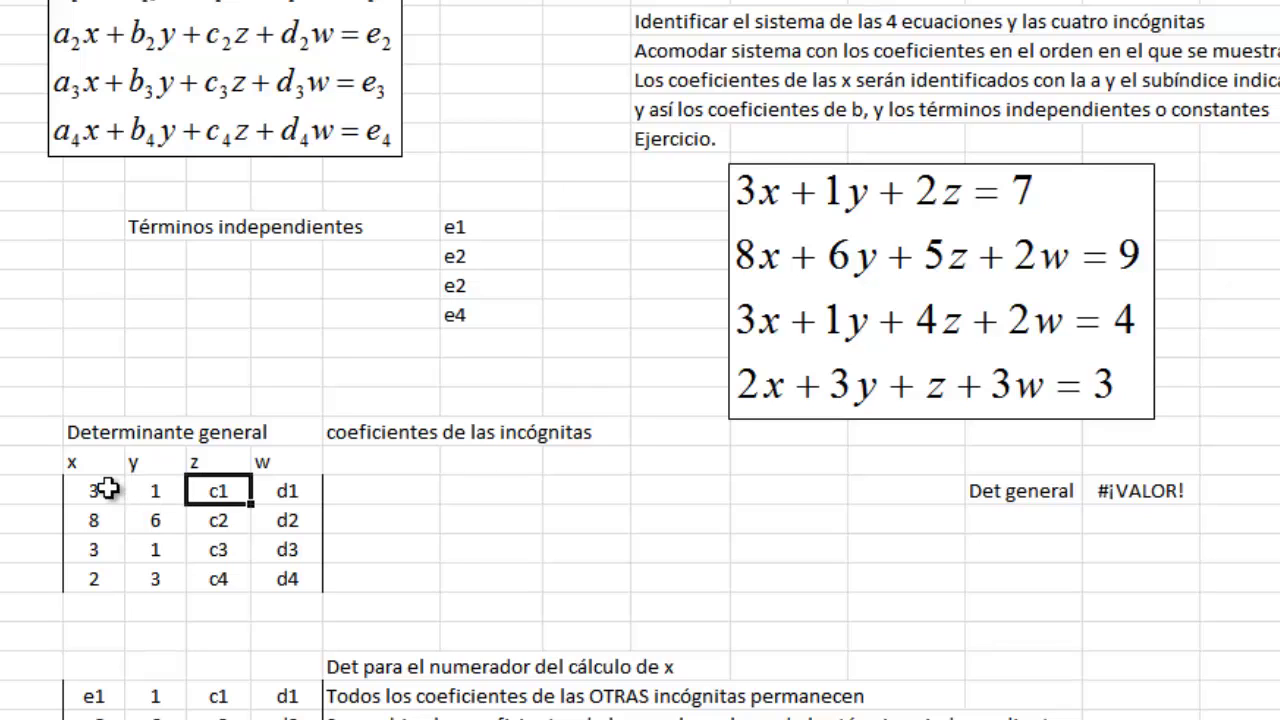
type("2")
key("Return")
type("5")
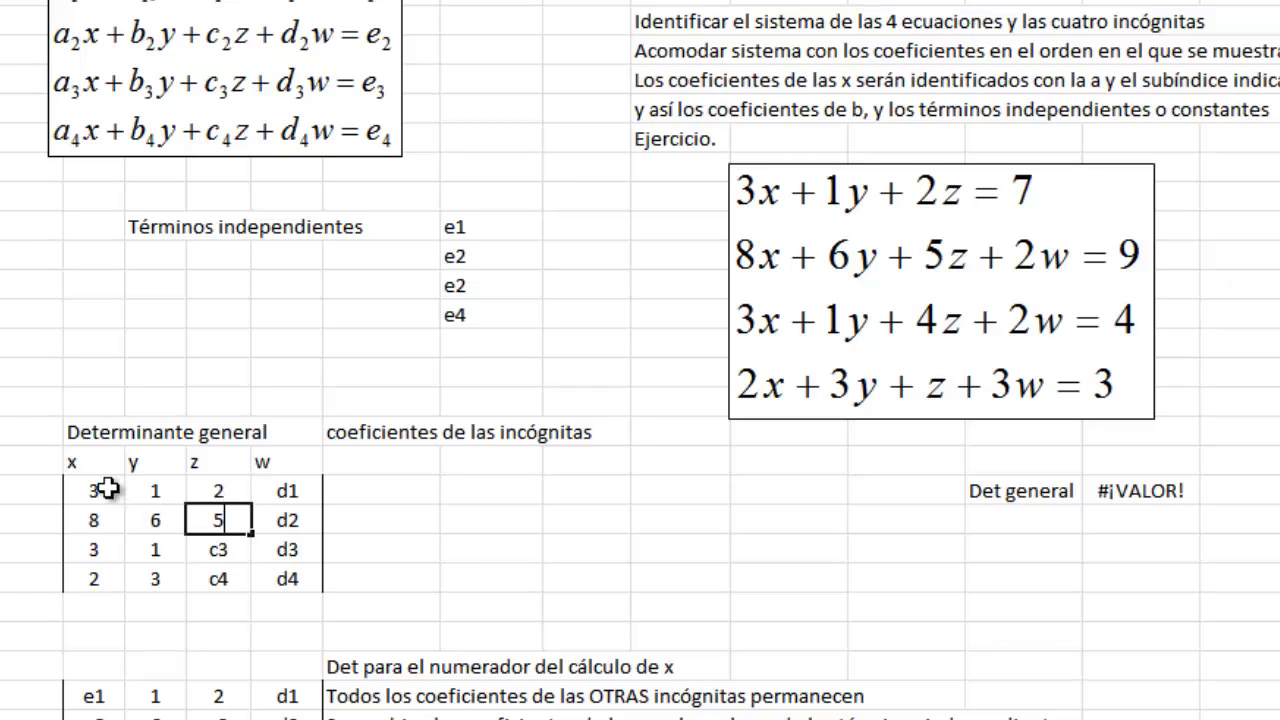
key("Return")
type("4")
key("Return")
type("1")
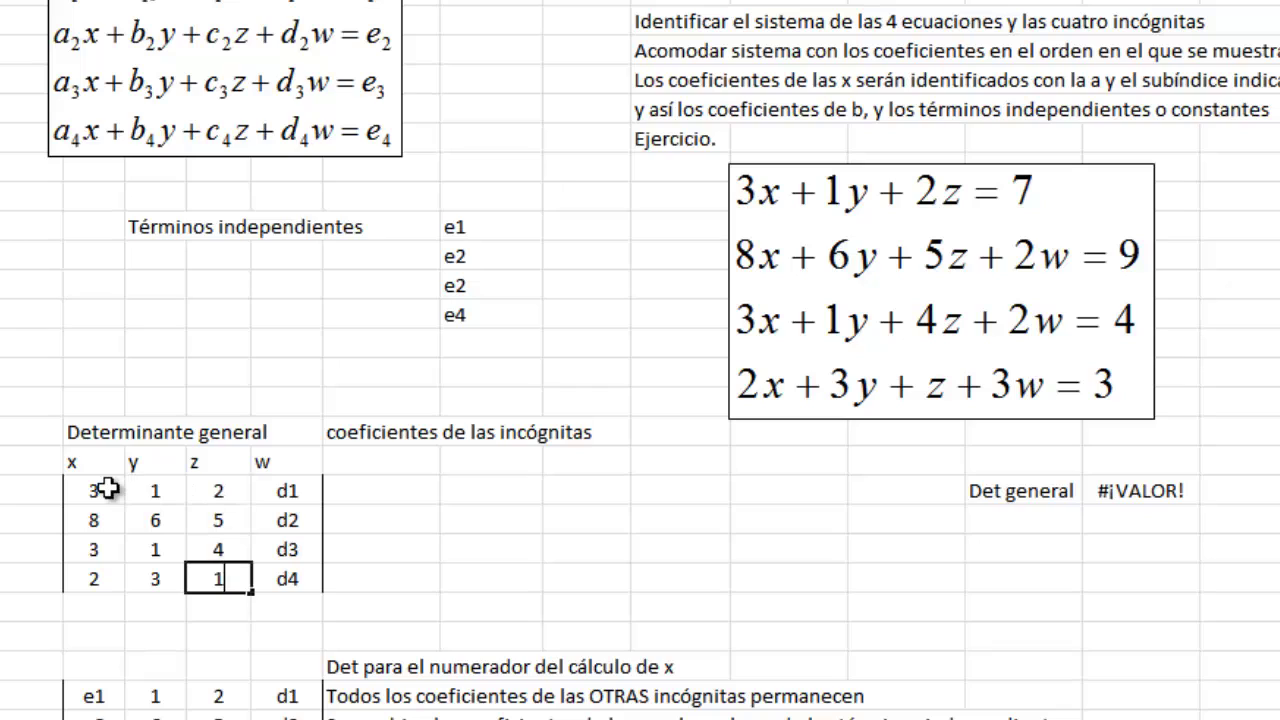
key("Up")
Step: Enter the w coefficients 0, 2, 2, 3, making Det general evaluate to 34
key("Up")
key("Right")
key("Up")
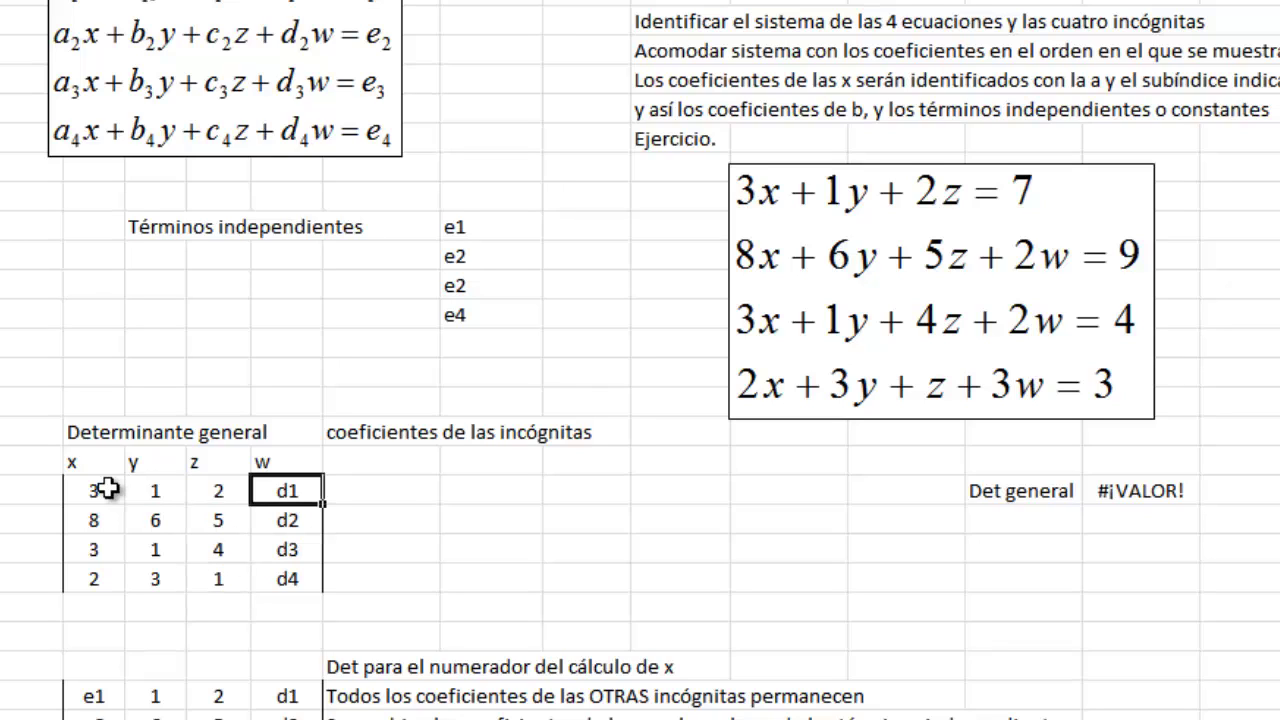
type("0")
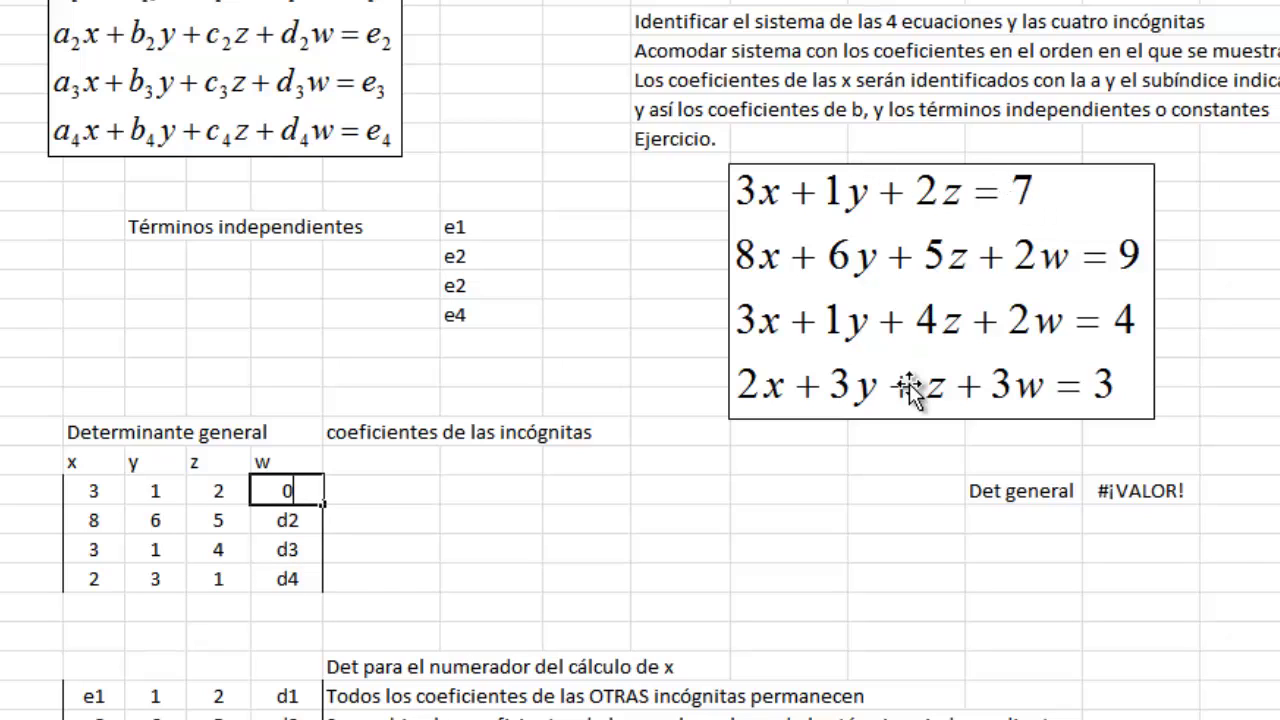
key("Return")
type("2")
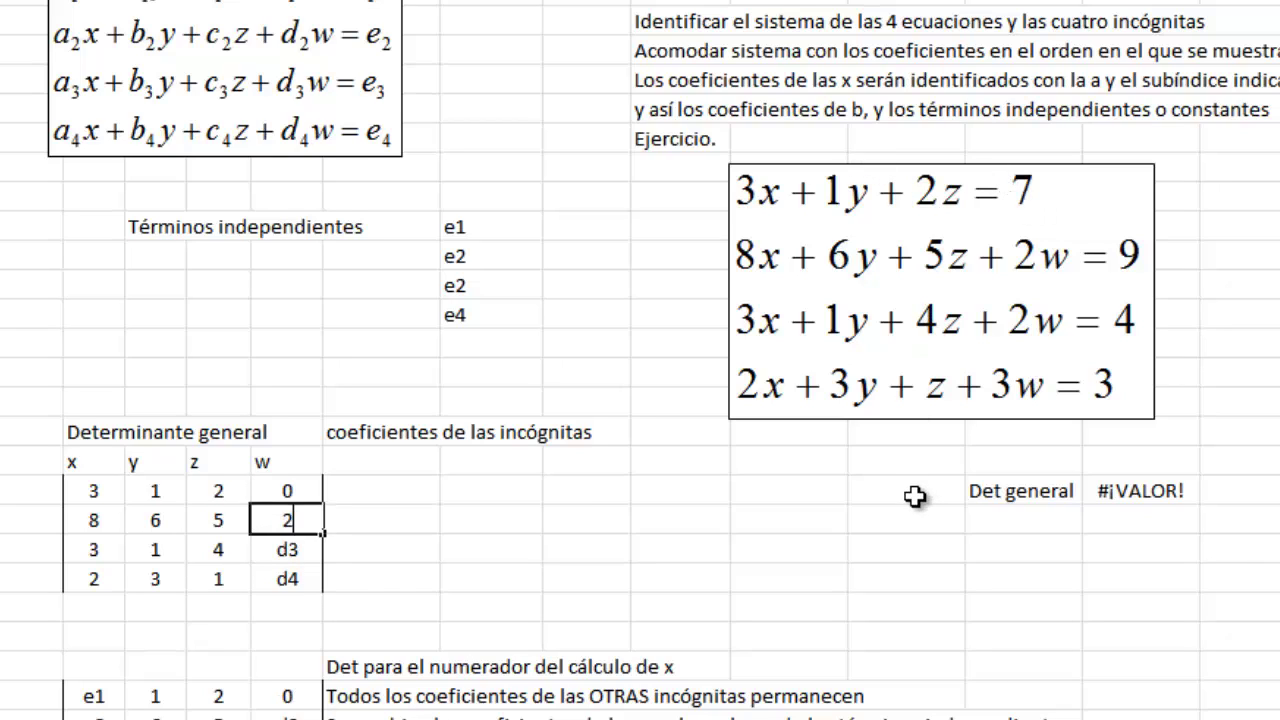
key("Return")
type("2")
key("Return")
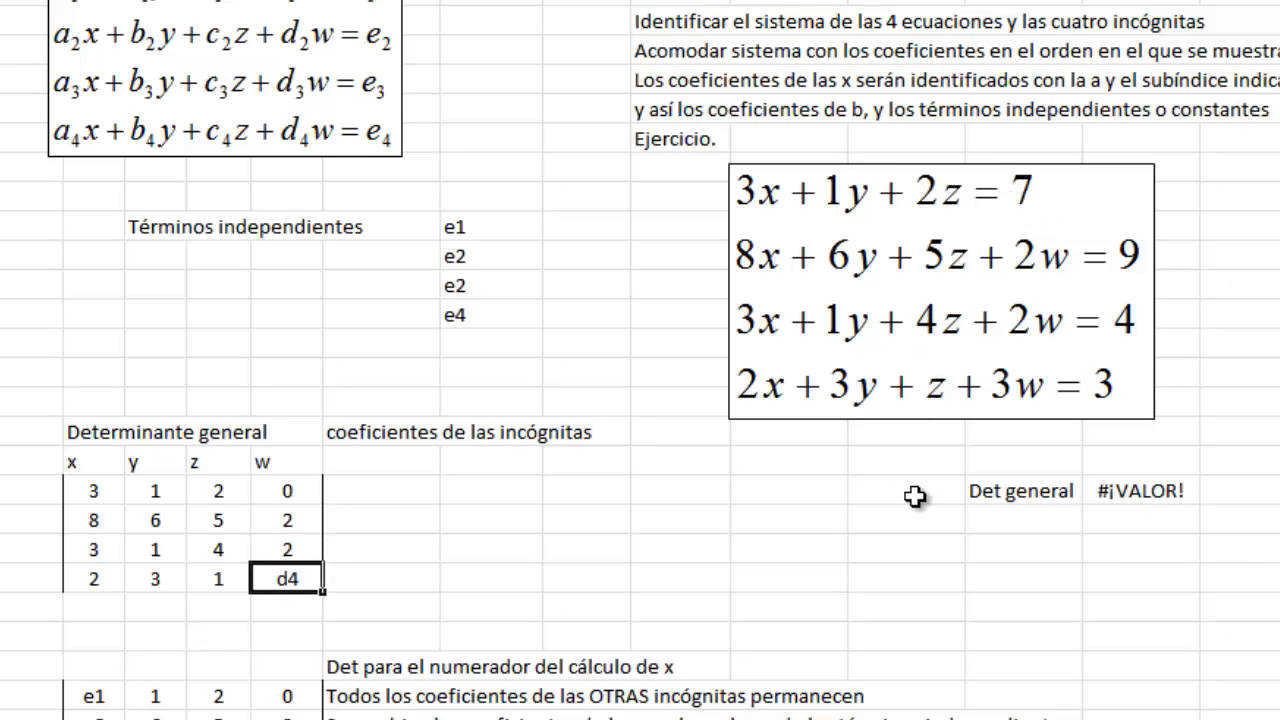
type("3")
key("Up")
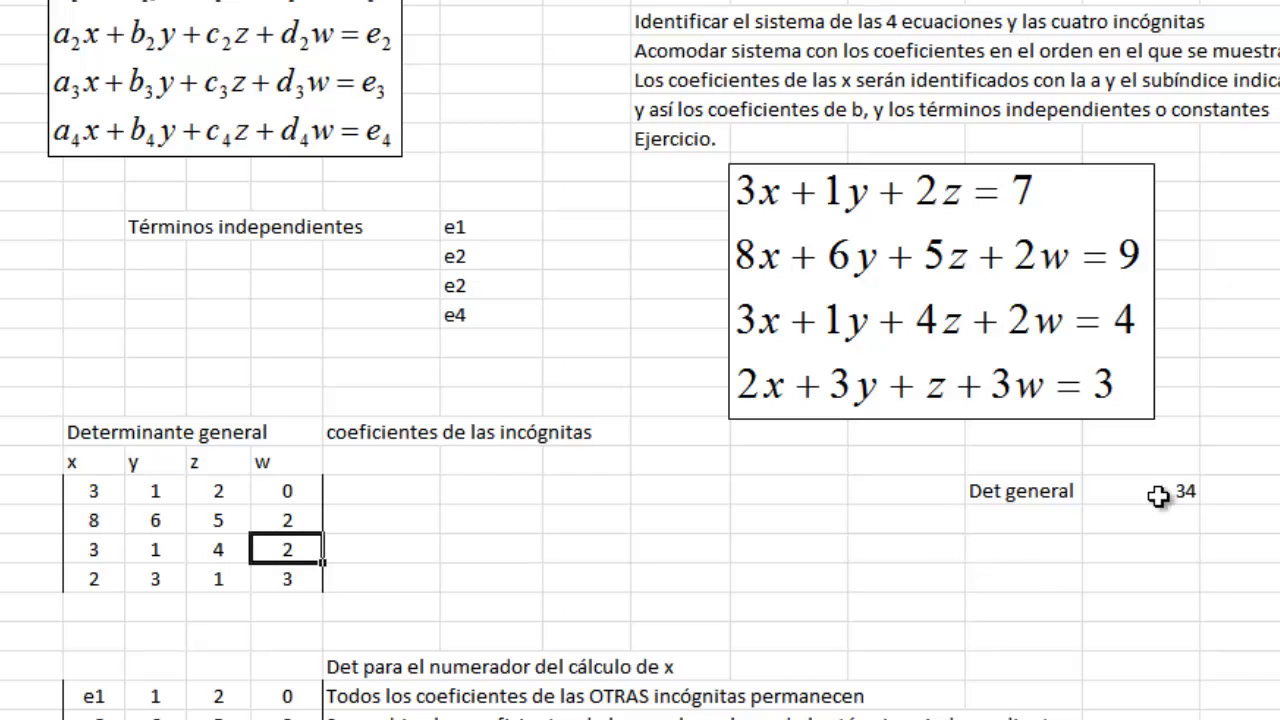
Step: Shrink the tall 'Se cambian' explanation row back to normal height
left_click(1157, 491)
left_click(1140, 636)
scroll(1138, 638, "down", 3)
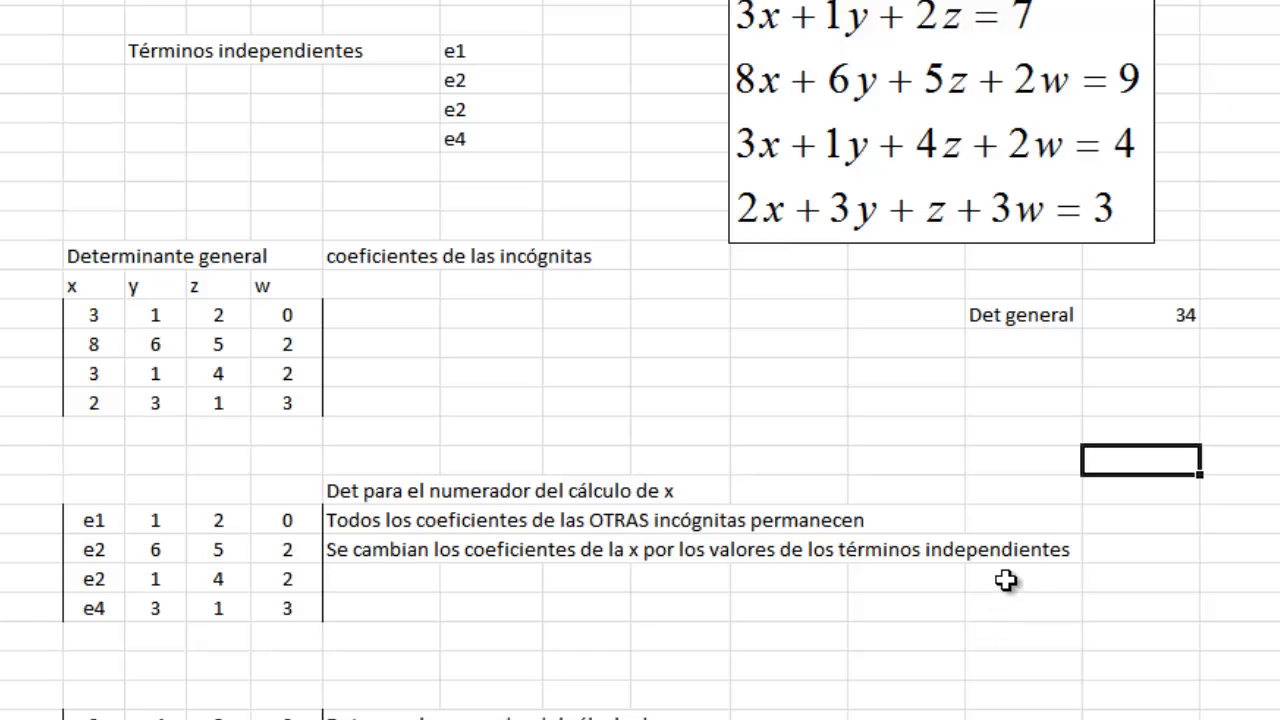
left_click(1012, 665)
left_click(550, 413)
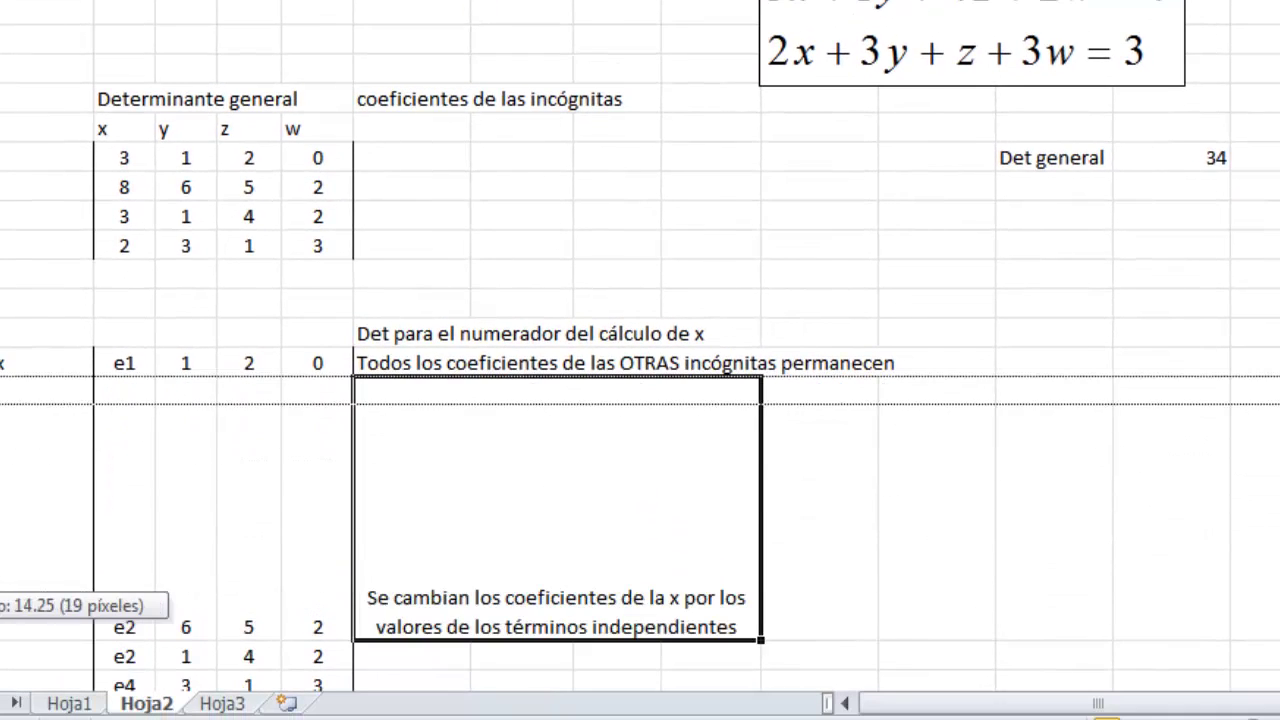
left_click_drag(2, 658, 2, 428)
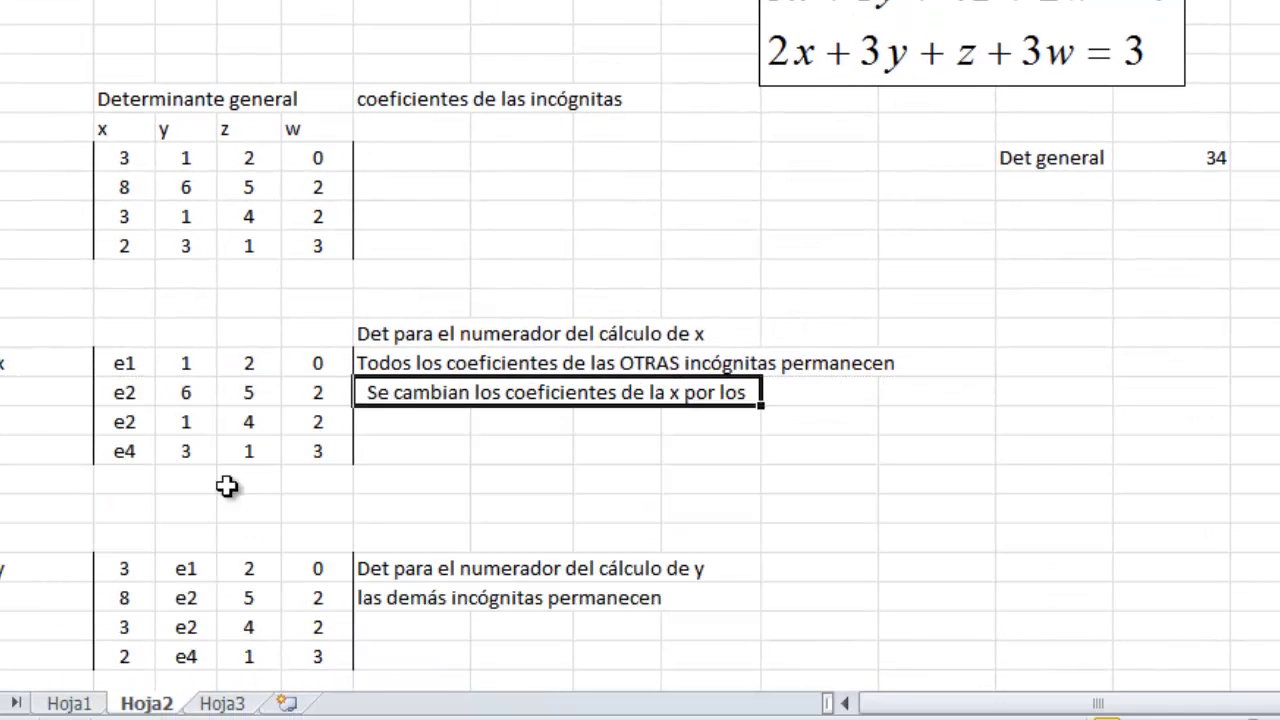
Step: Label a cell 'Det Nx' and enter =MDETERM(B29:E32) beside it
left_click(1020, 333)
type("Det Nx")
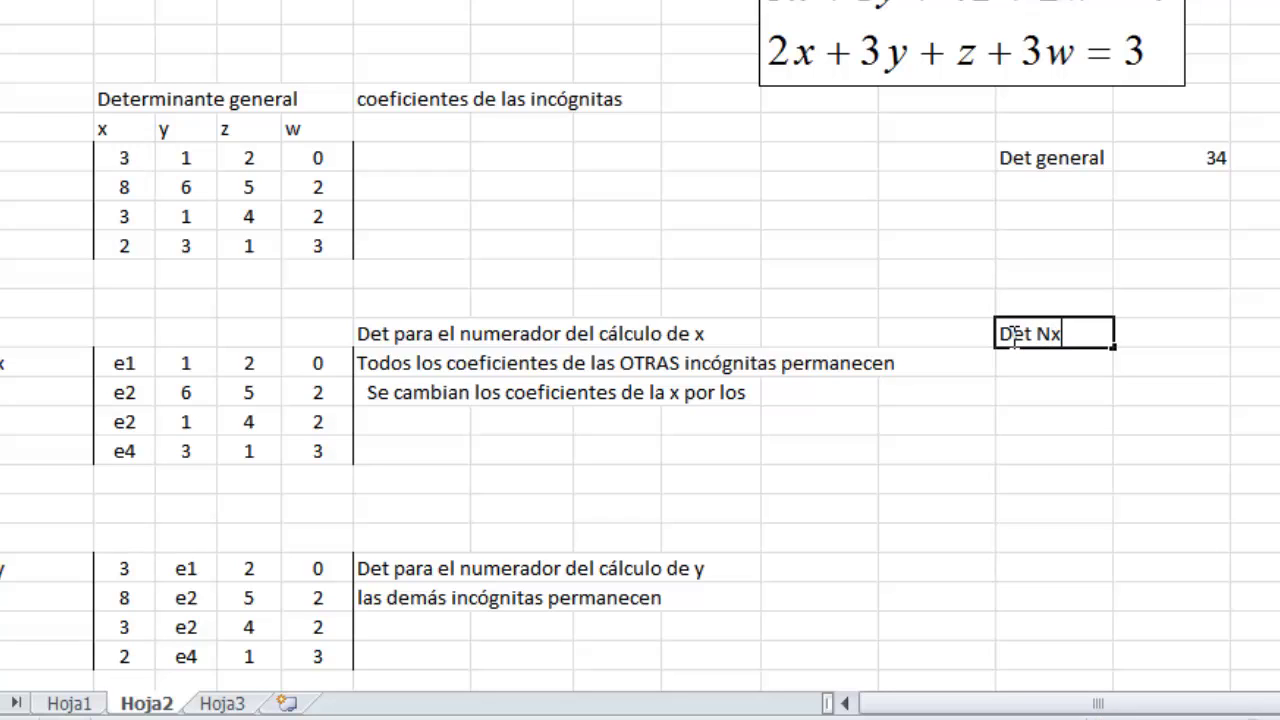
key("Tab")
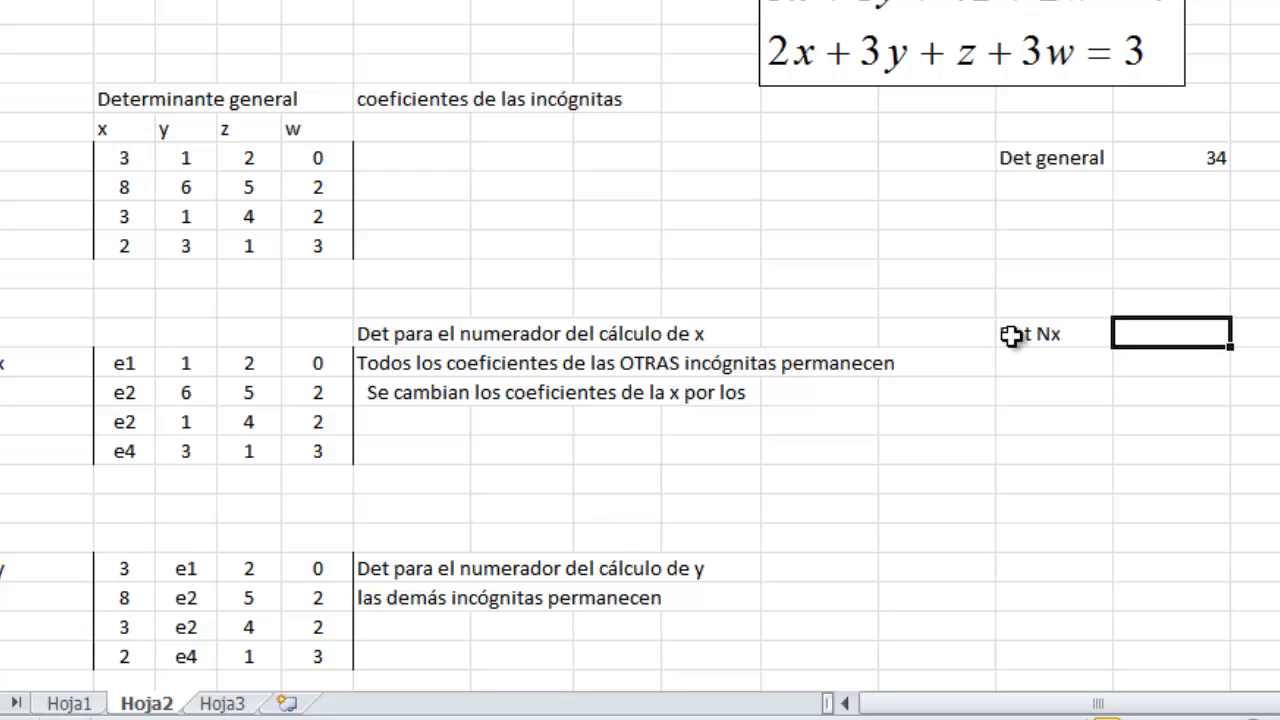
type("=m")
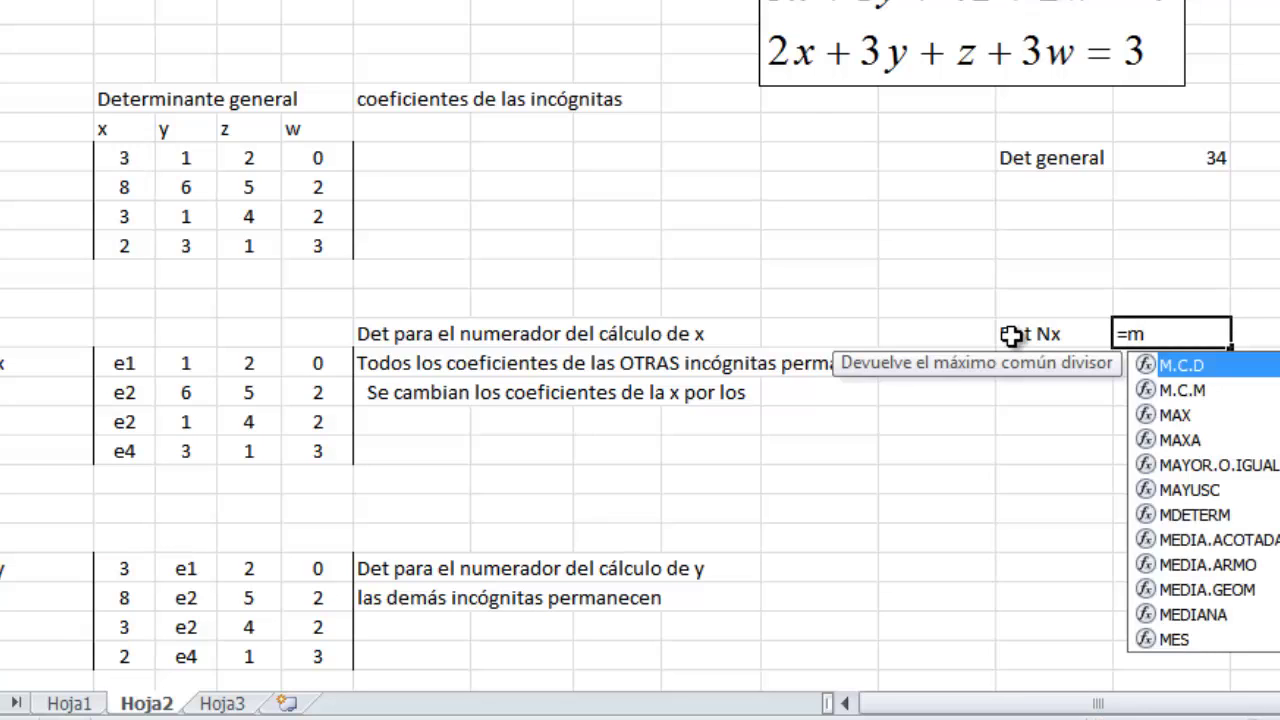
double_click(1198, 512)
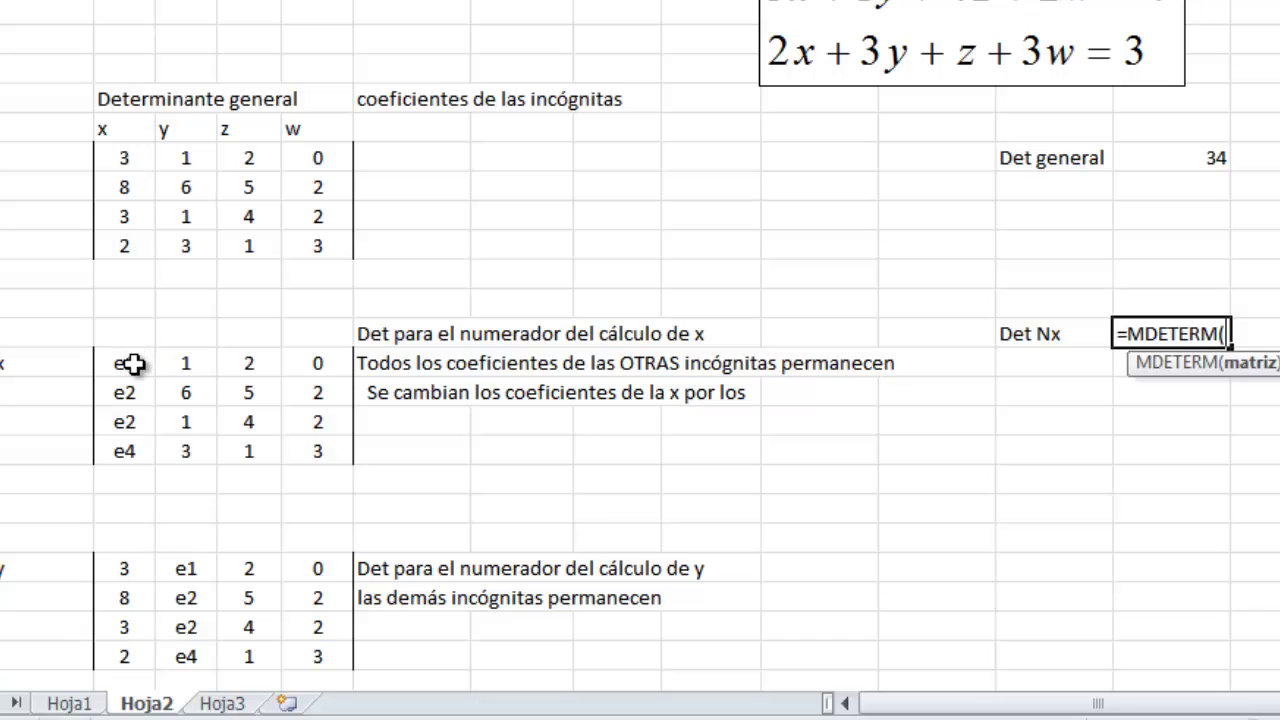
left_click_drag(133, 364, 330, 470)
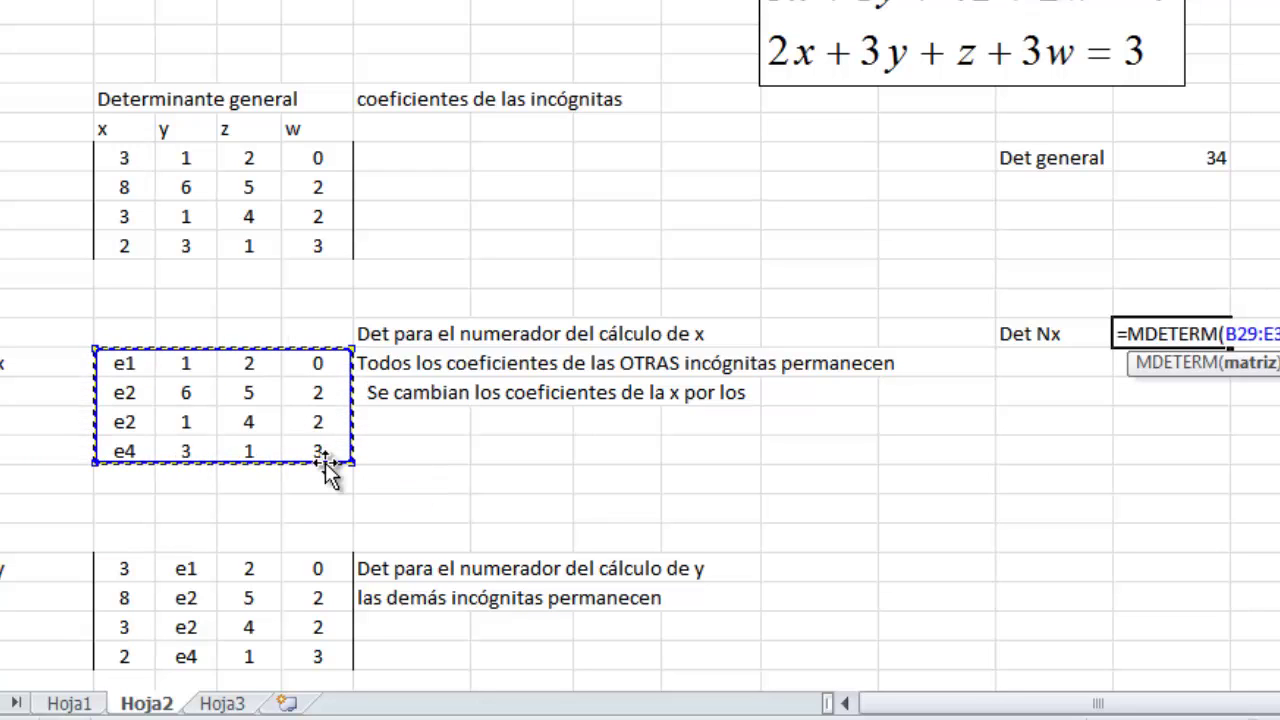
key("Return")
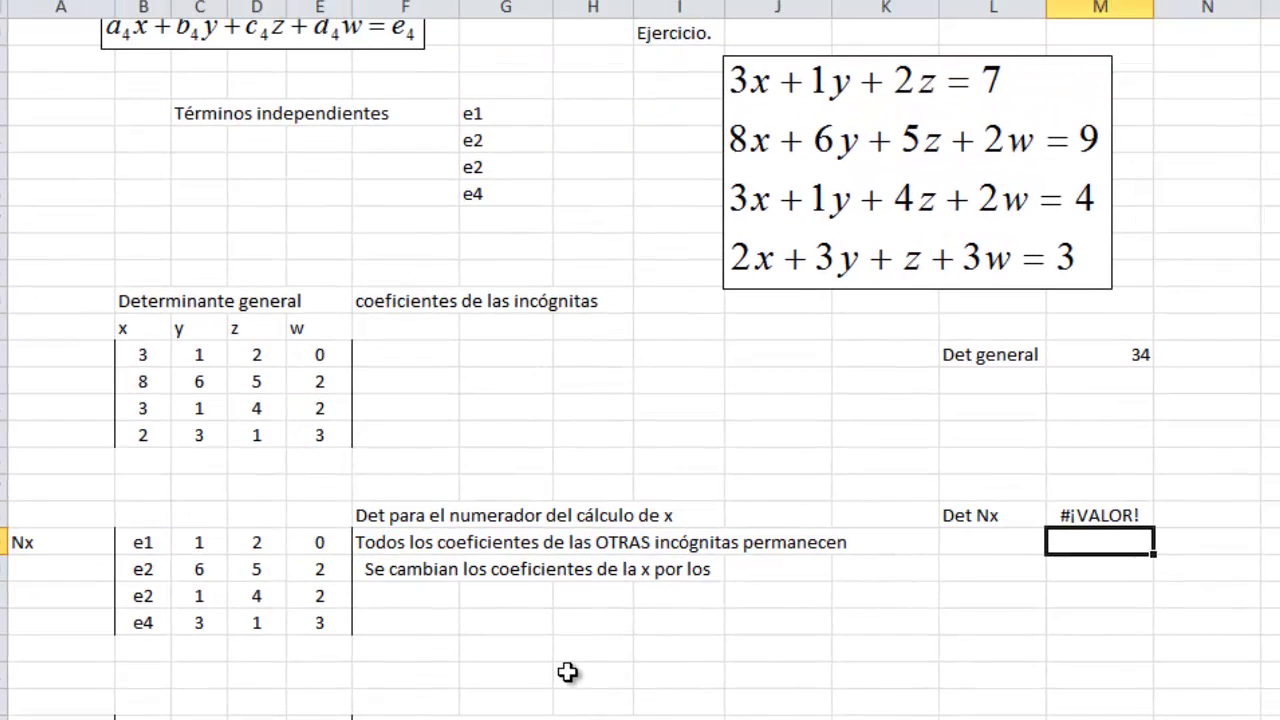
Step: Replace independent terms e1–e4 with 7, 9, 4, 3, so Det Nx shows 237
left_click(498, 115)
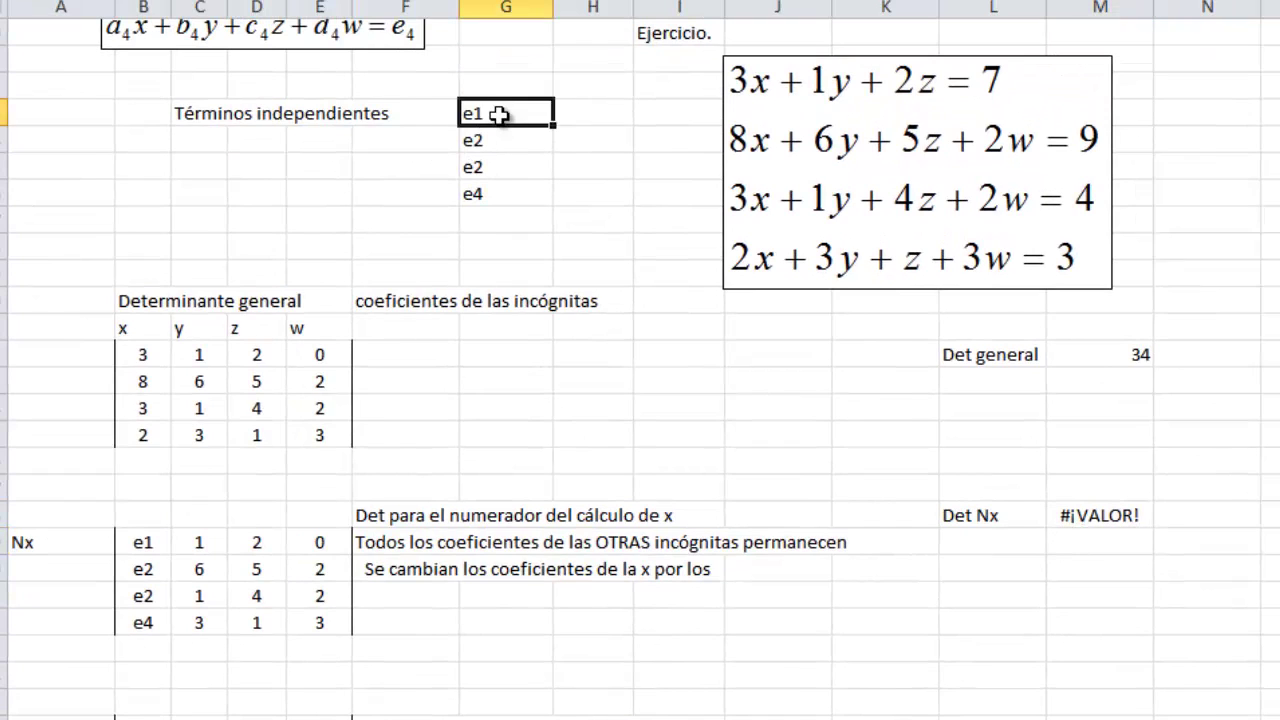
type("7")
key("Return")
type("9")
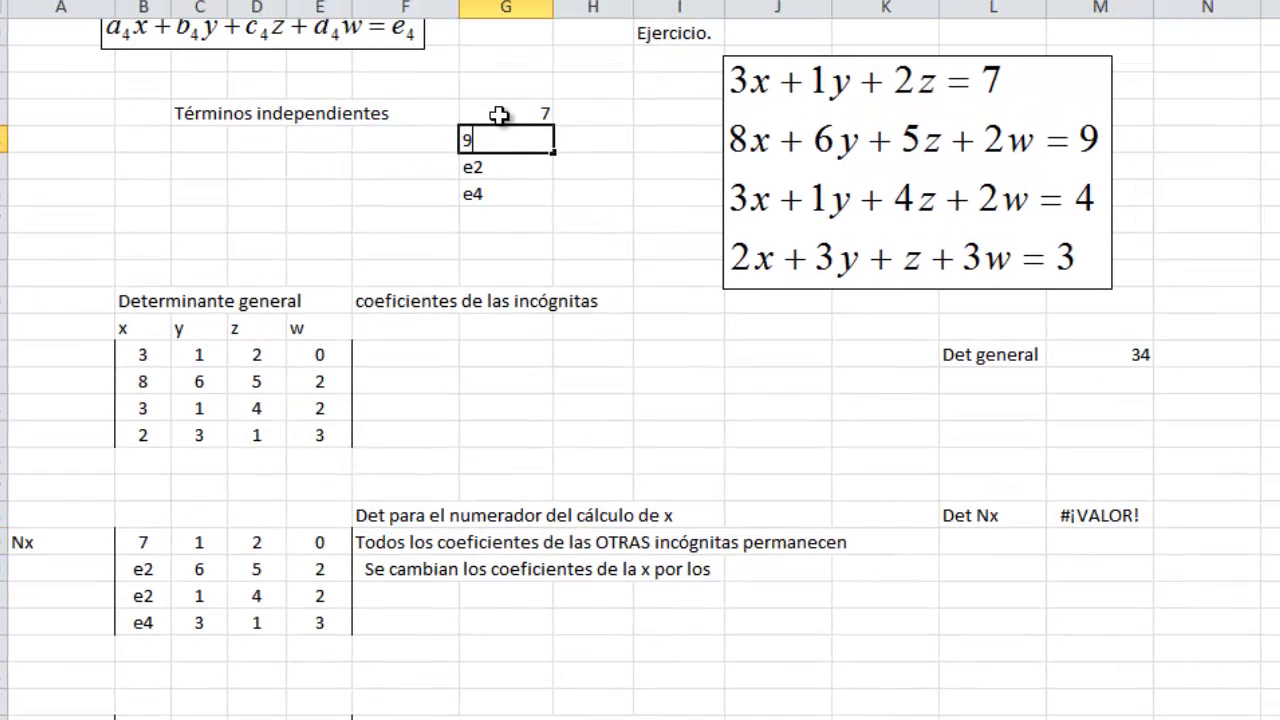
key("Return")
type("4")
key("Return")
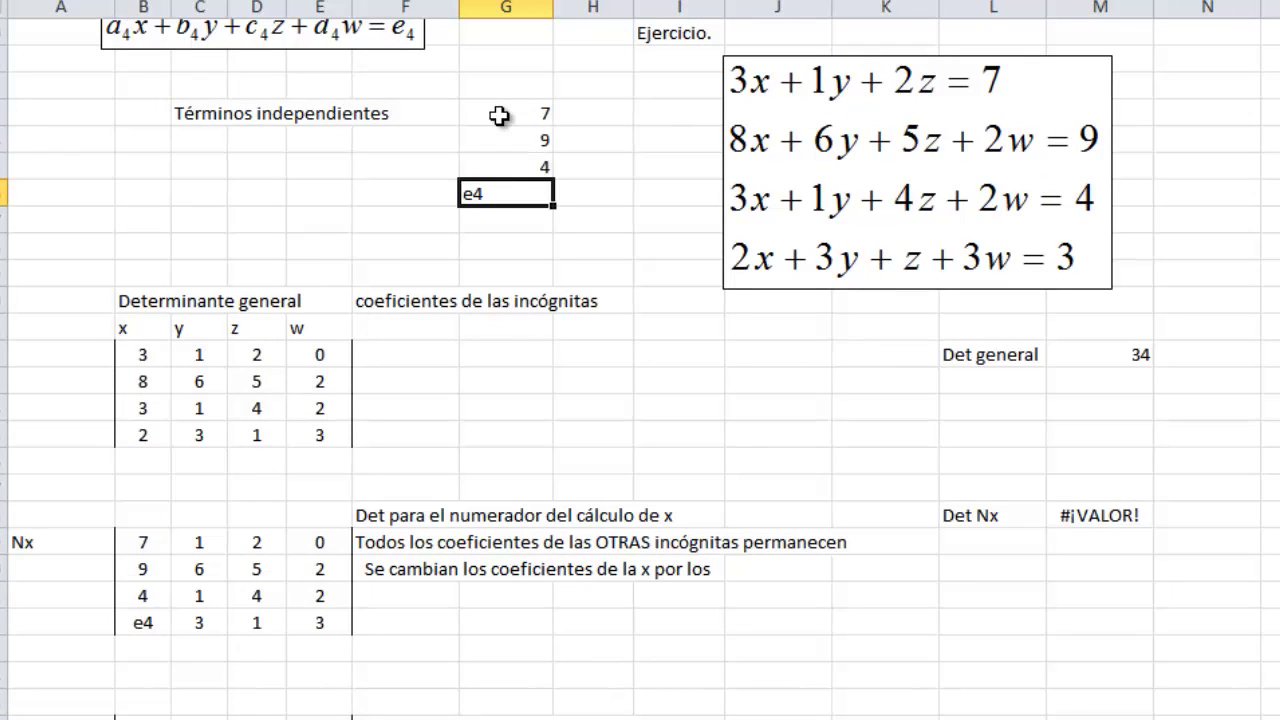
type("3")
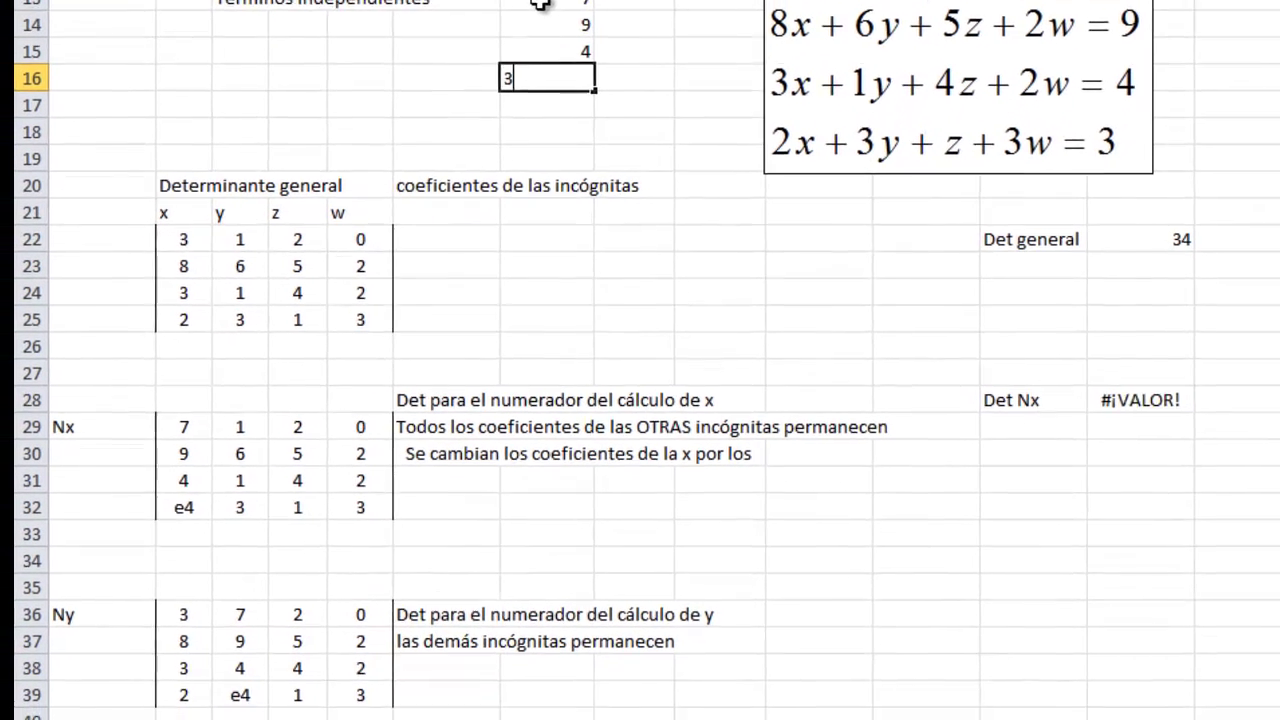
key("Return")
left_click(1178, 392)
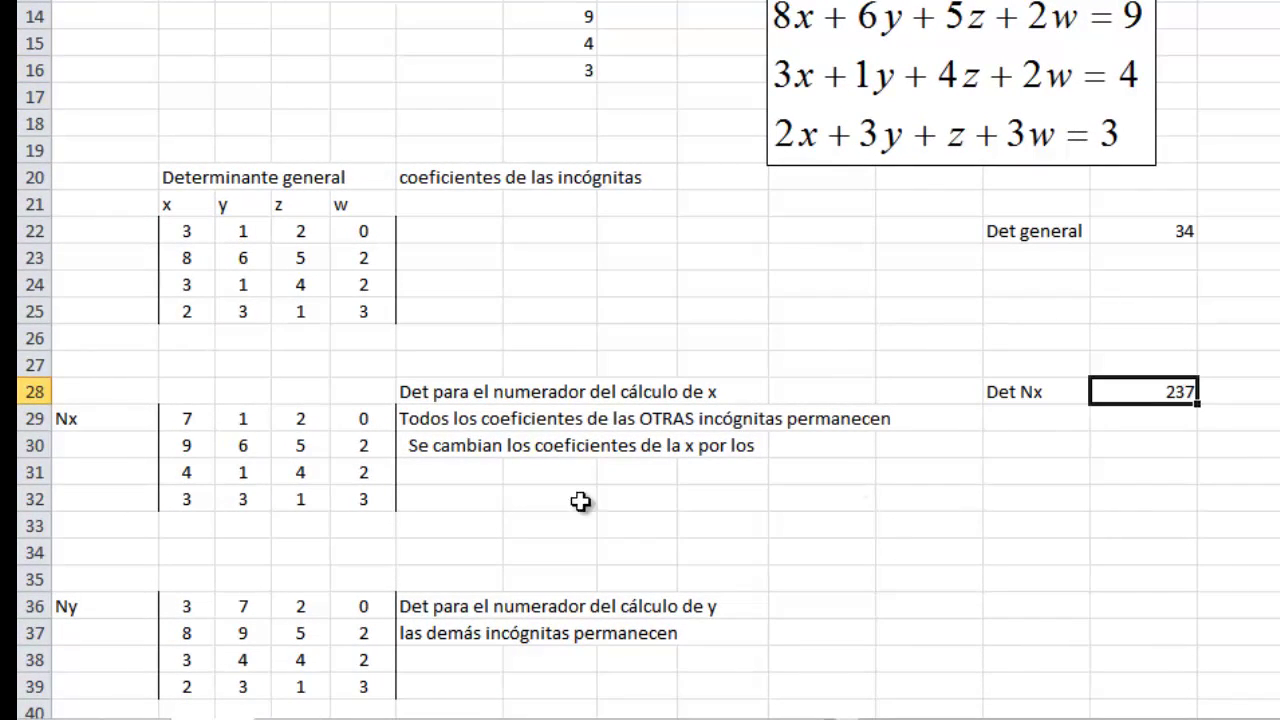
scroll(613, 497, "down", 1)
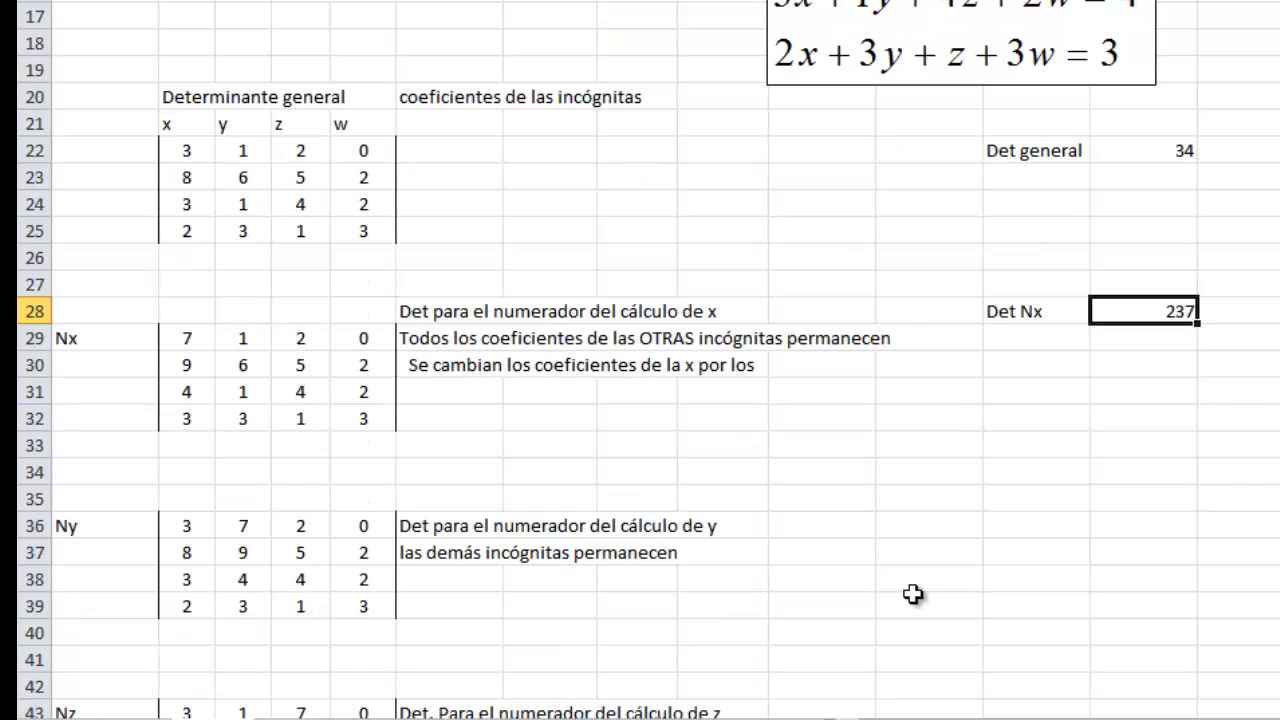
Step: Label 'Det Ny' and enter =MDETERM(B36:E39) beside it, giving -173
left_click(1016, 520)
type("Det ")
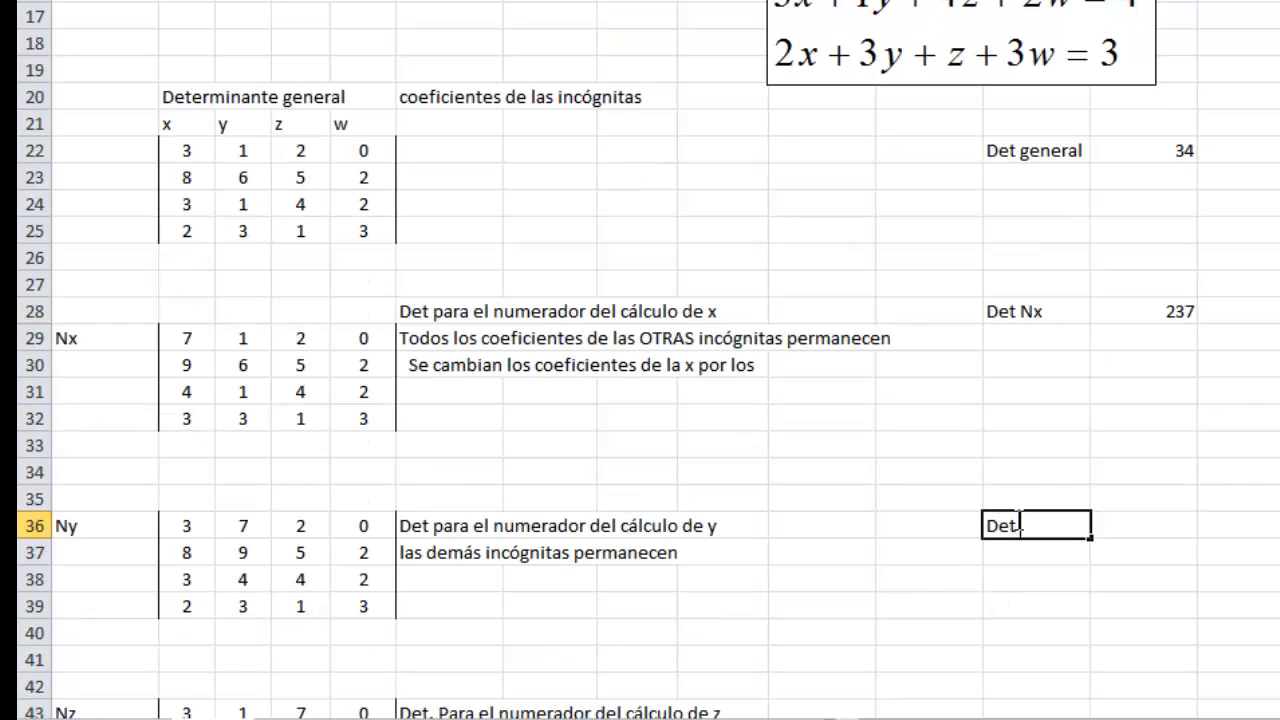
type("Ny")
key("Return")
left_click(1016, 520)
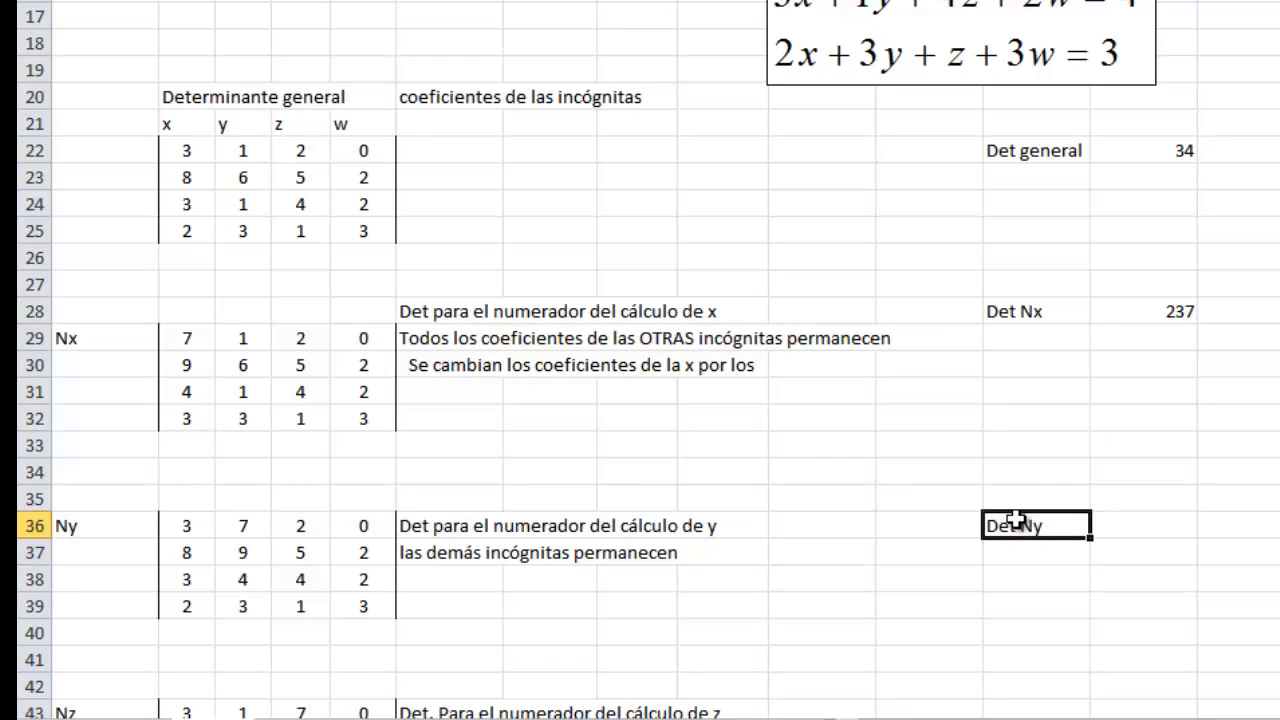
key("Right")
type("=")
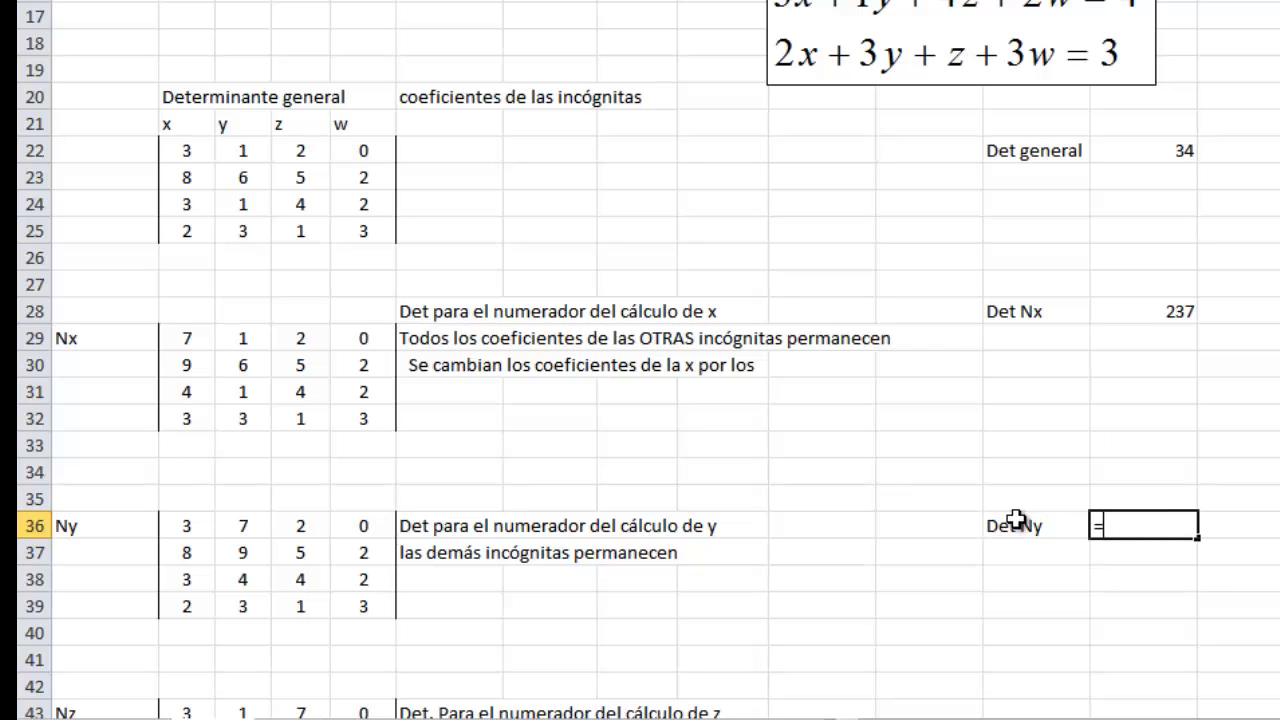
type("mde")
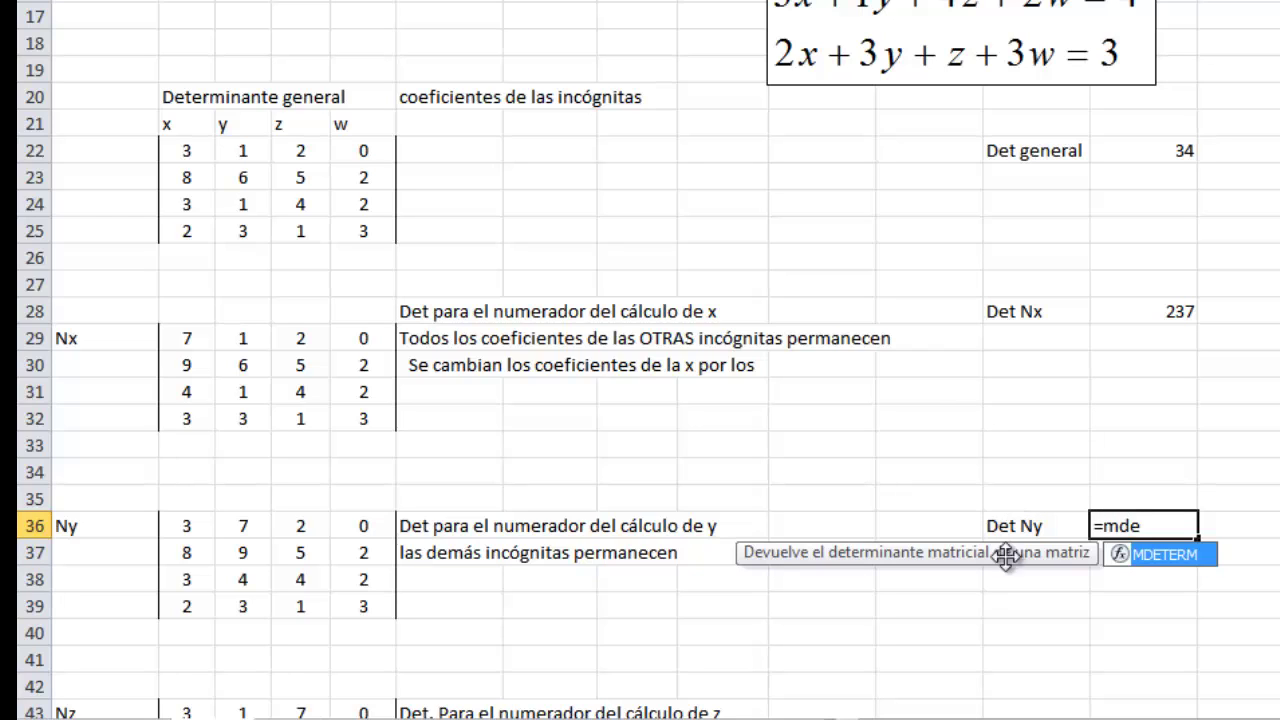
double_click(1145, 556)
left_click_drag(180, 528, 358, 612)
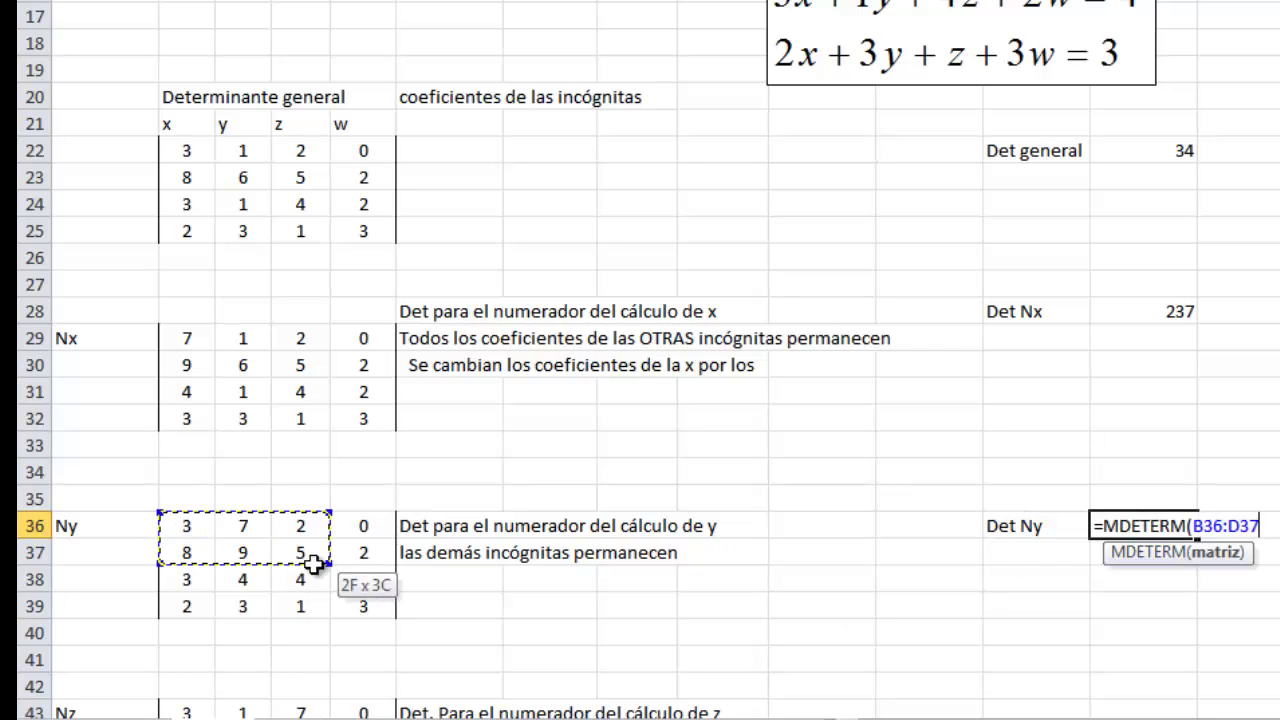
key("Return")
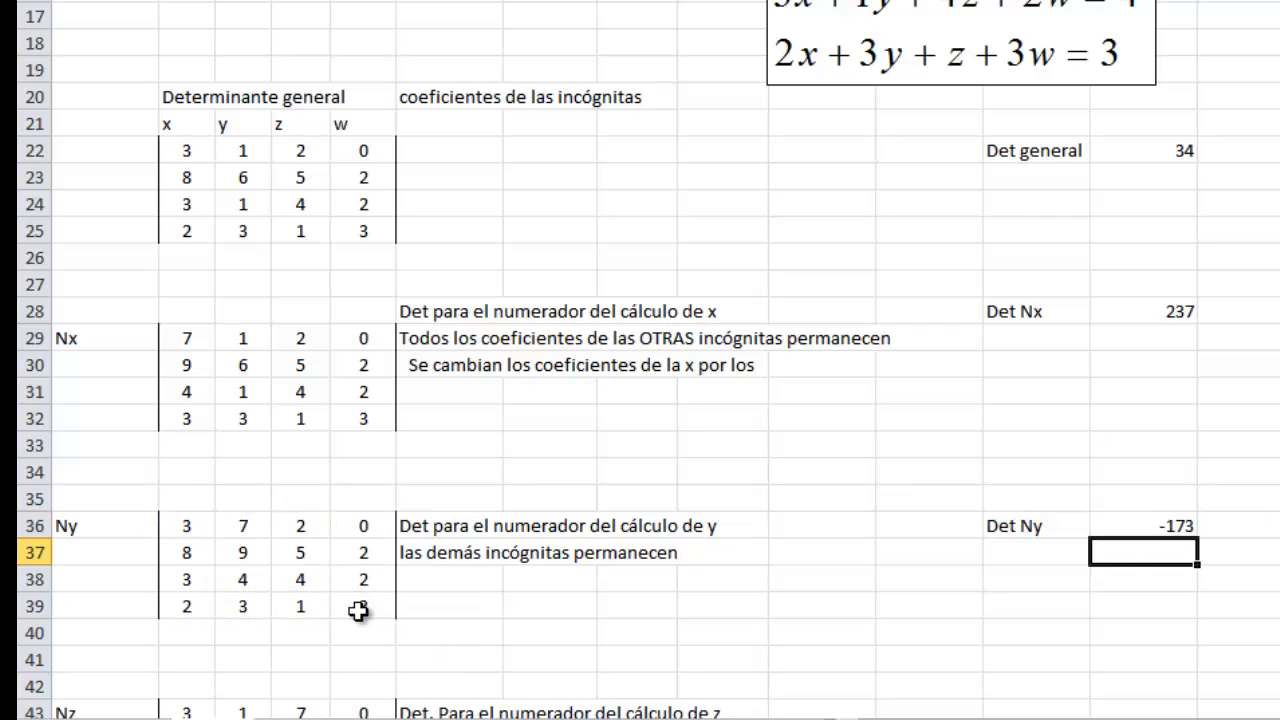
Step: Label 'Det. Nz' and enter =MDETERM(B43:E46) beside it, giving -150
scroll(829, 669, "down", 2)
left_click(1037, 555)
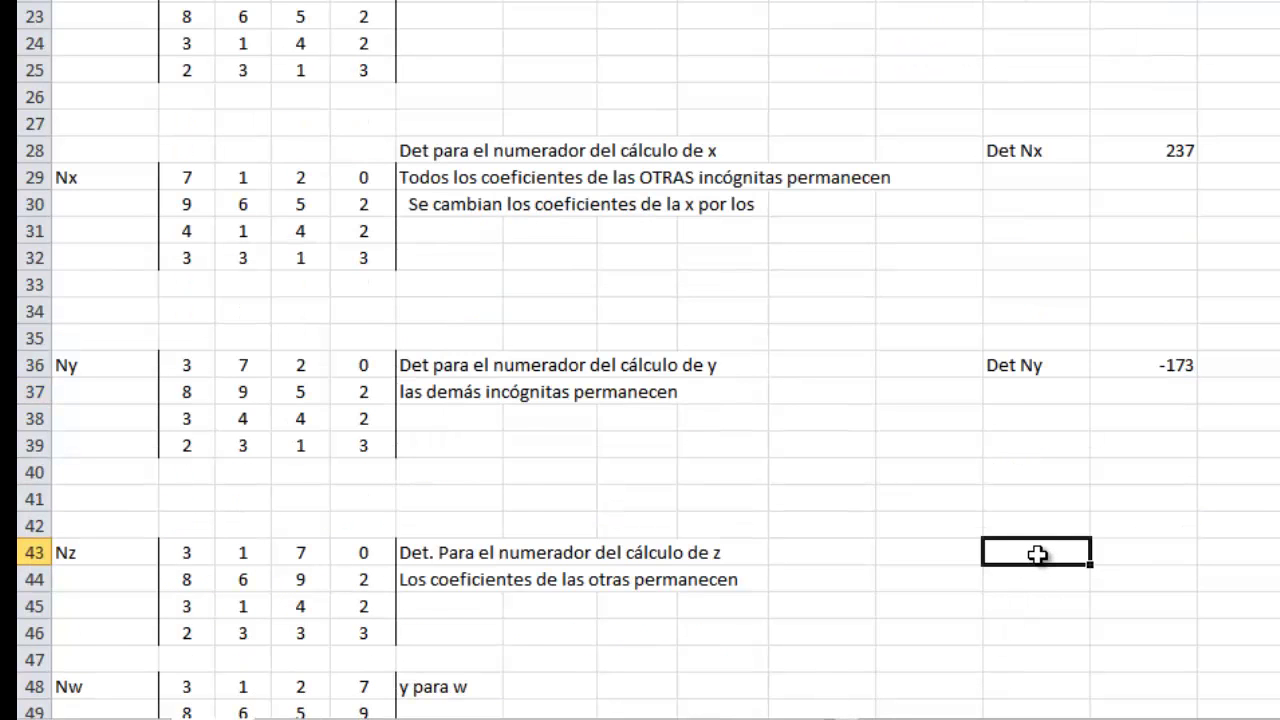
type("Det. Nz")
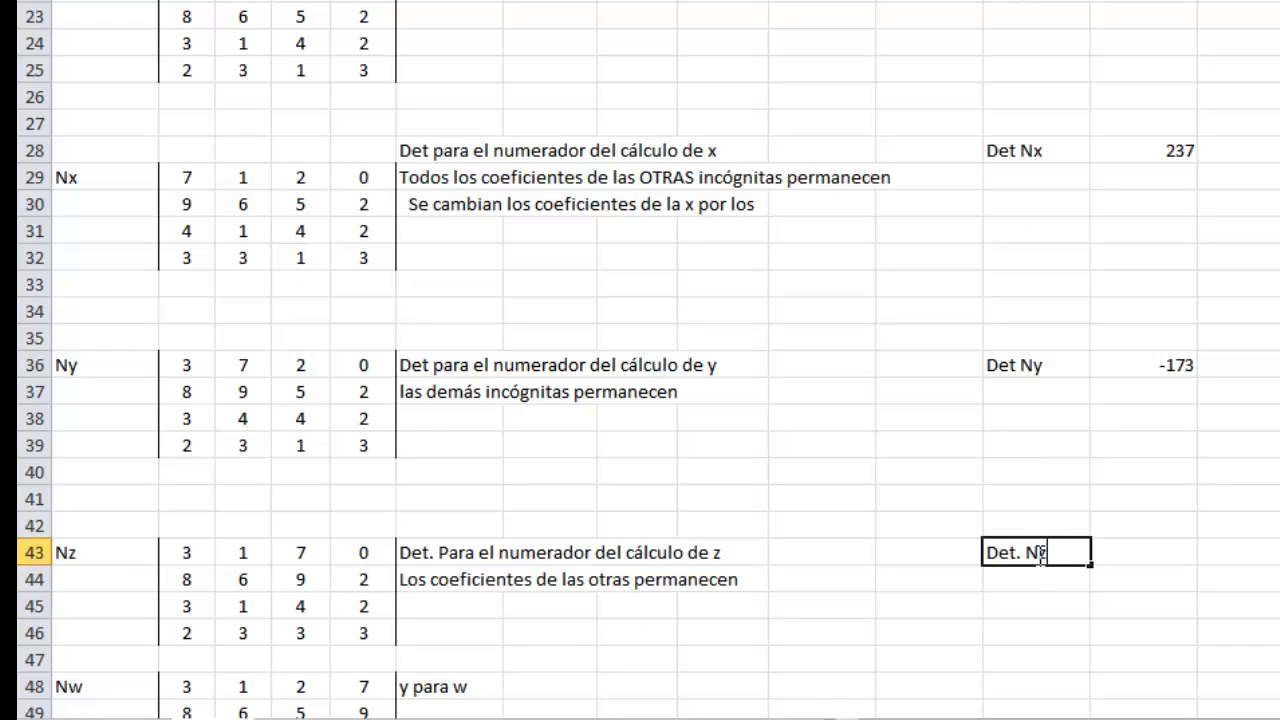
key("Tab")
type("=md")
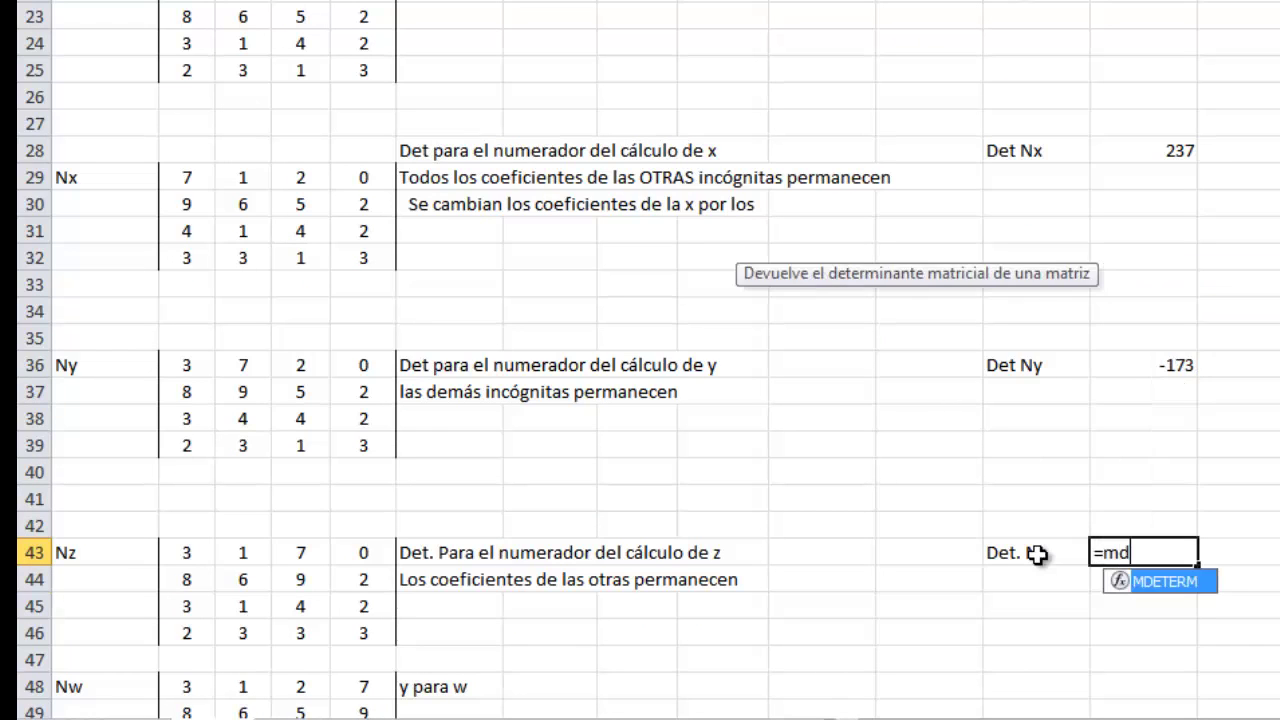
type("e")
double_click(1192, 598)
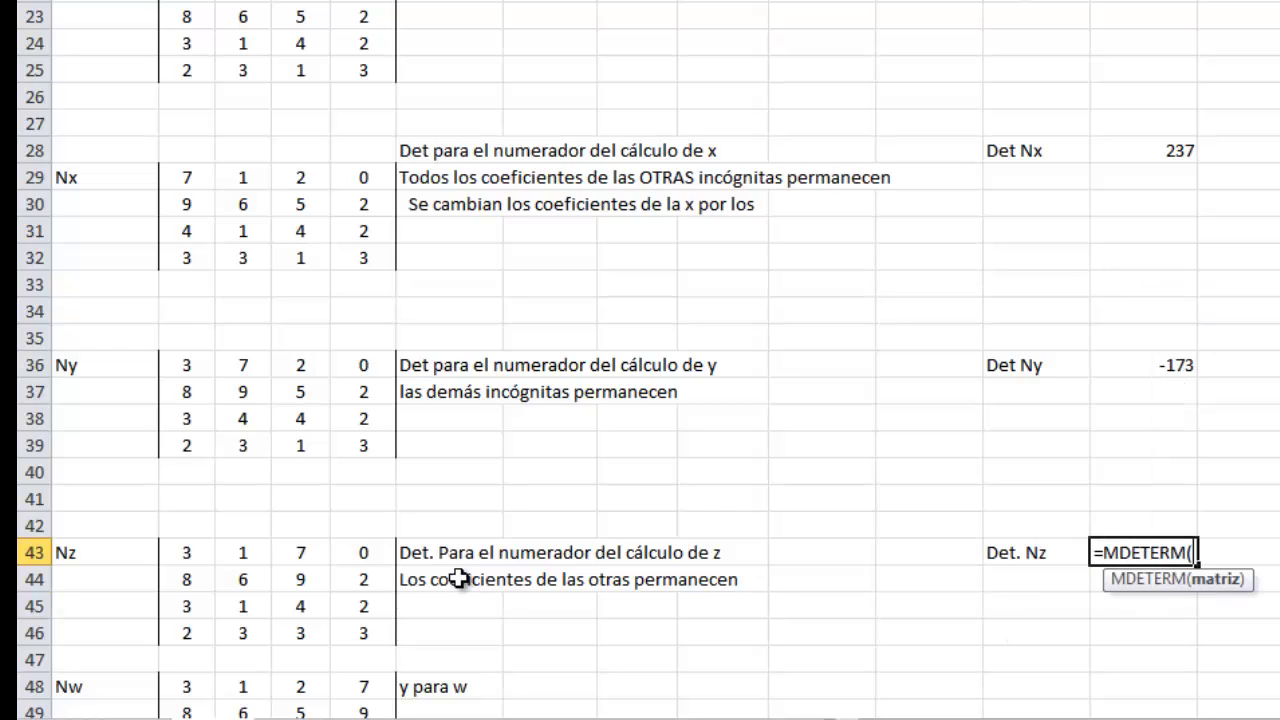
mouse_move(171, 552)
left_mouse_down()
mouse_move(306, 598)
mouse_move(355, 633)
left_mouse_up()
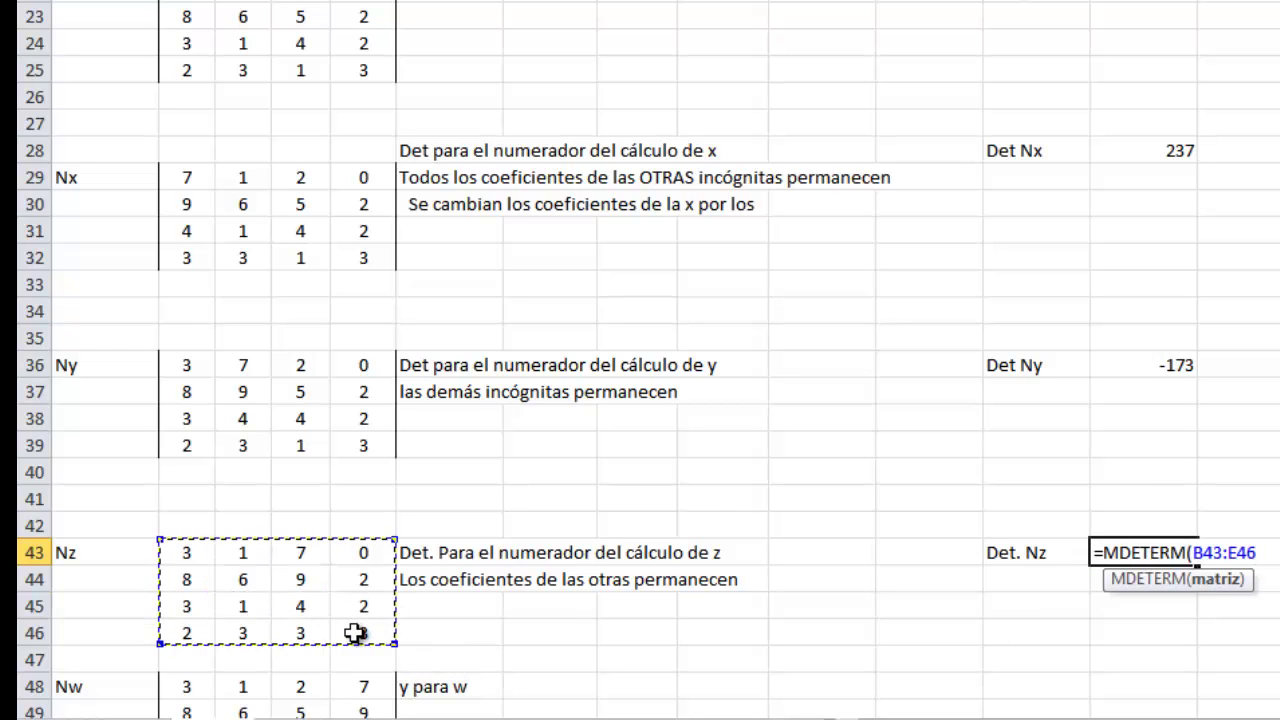
key("Return")
Step: Label 'Det. Nw' and enter =MDETERM(B48:E51) beside it, giving 99
key("Down")
key("Down")
key("Down")
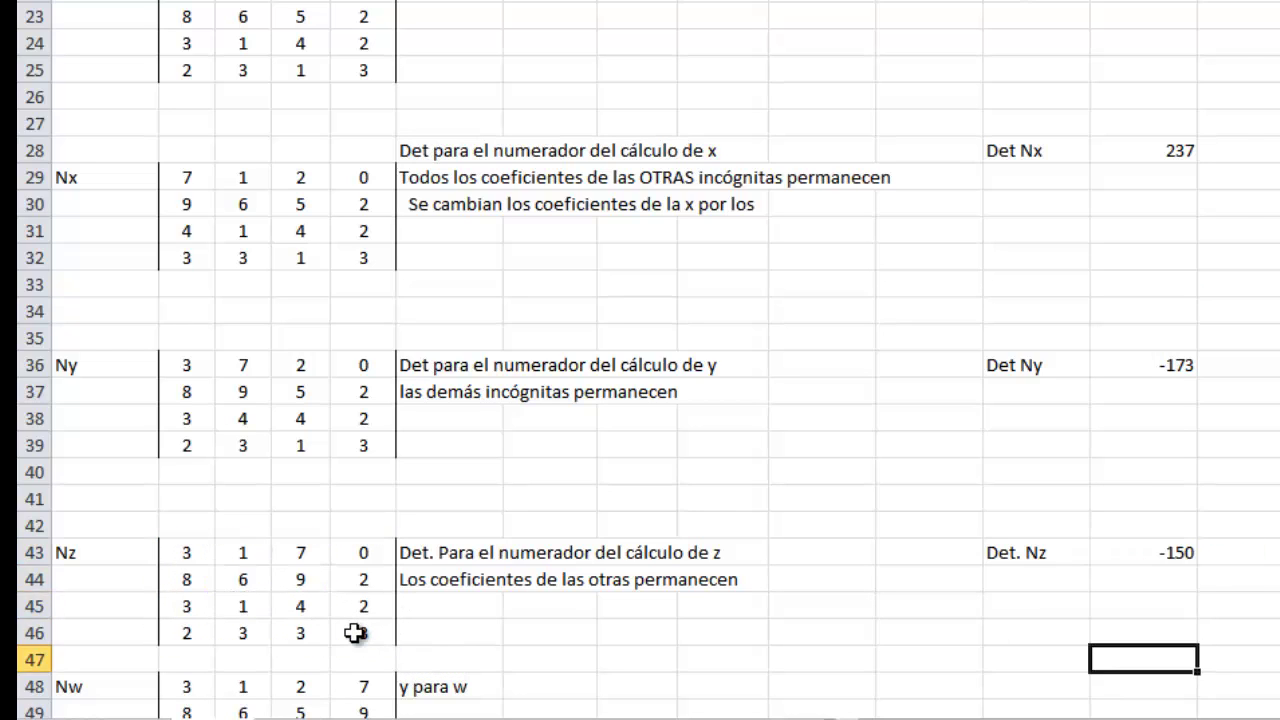
key("Down")
key("Left")
type("Det")
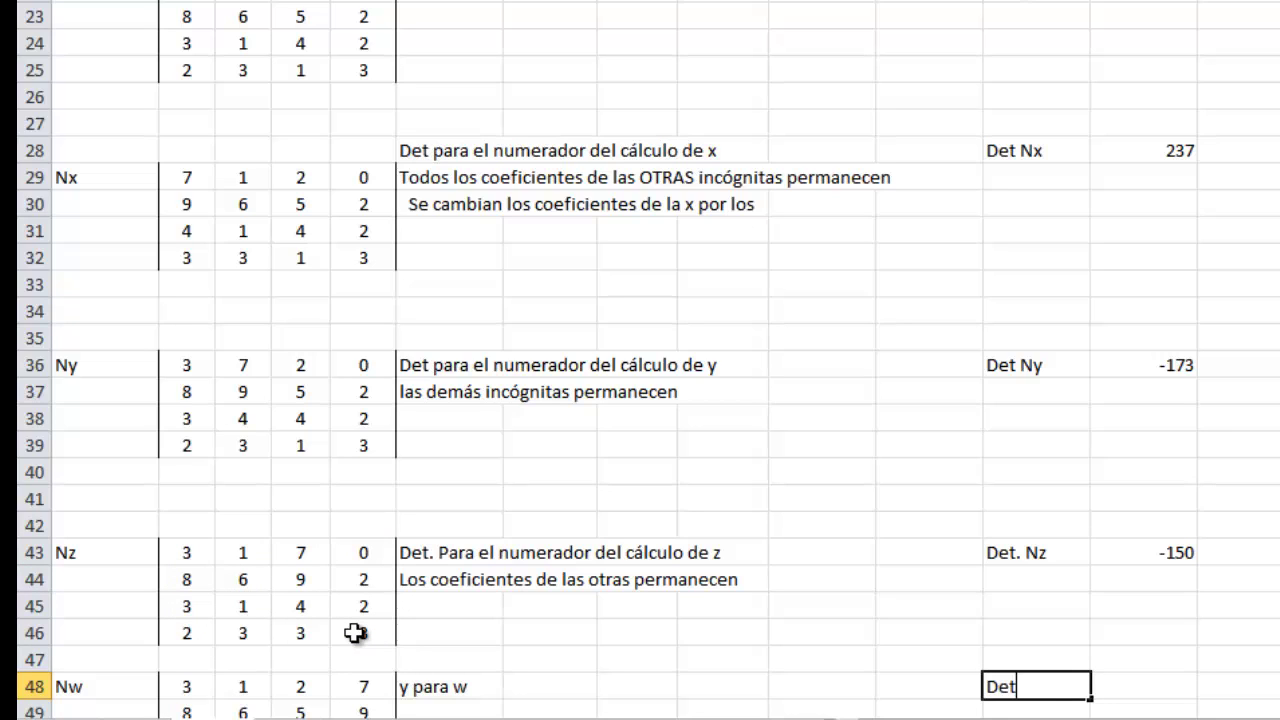
key("Tab")
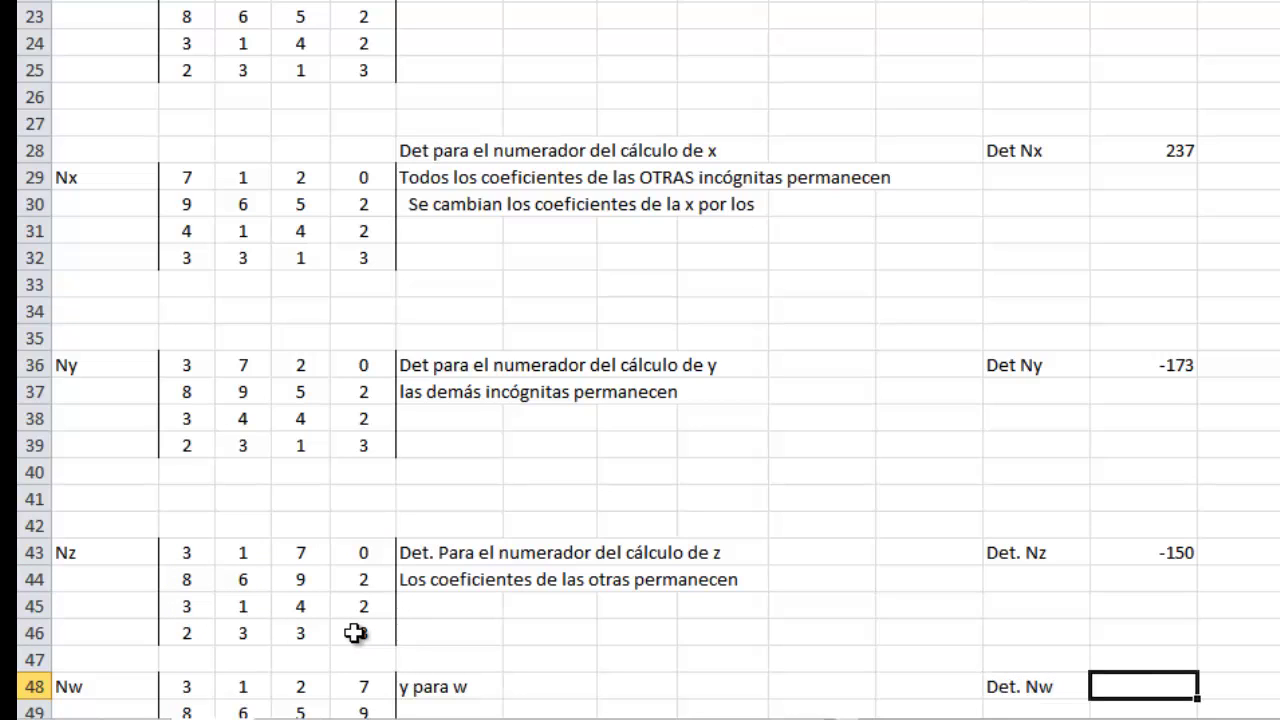
type("=m")
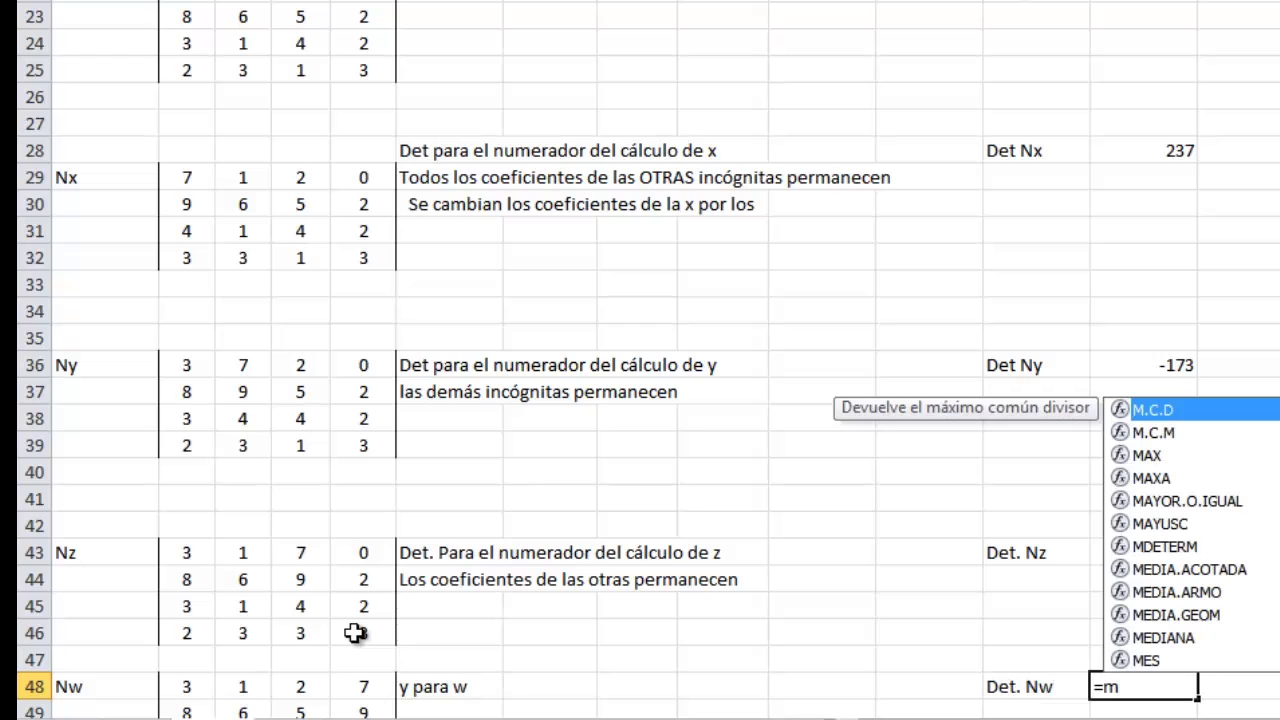
double_click(1150, 547)
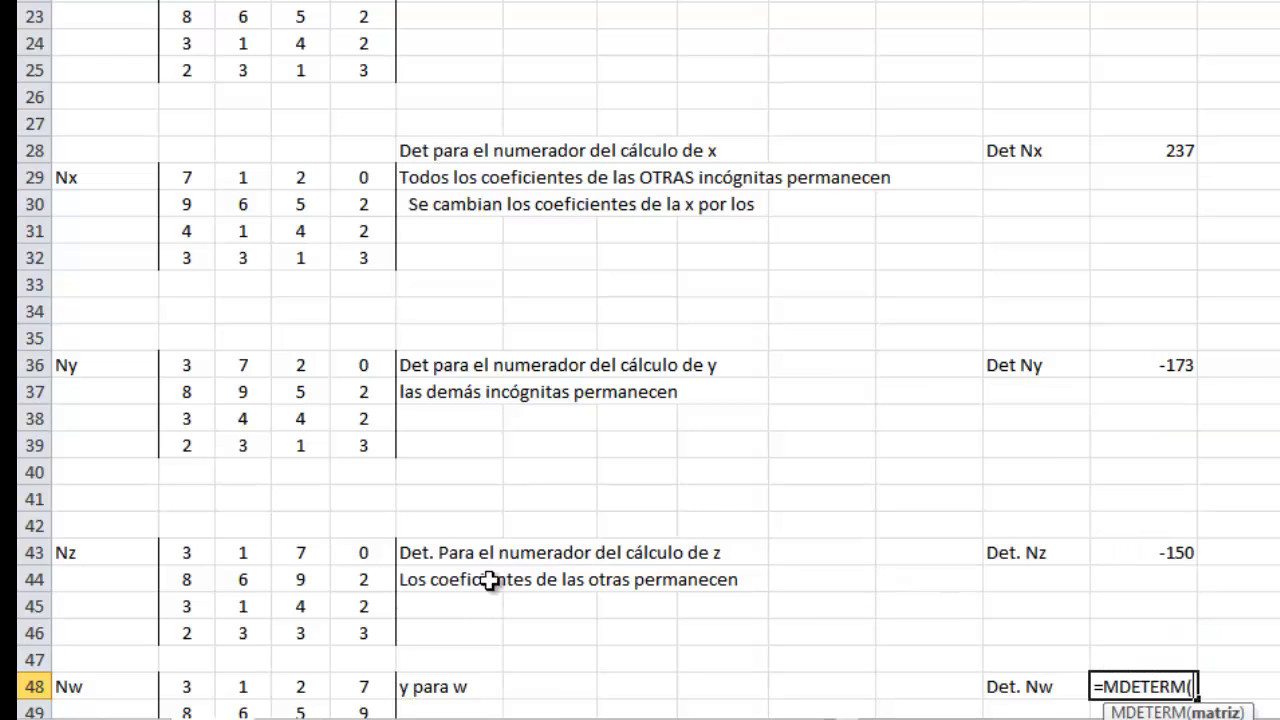
left_click_drag(186, 686, 350, 684)
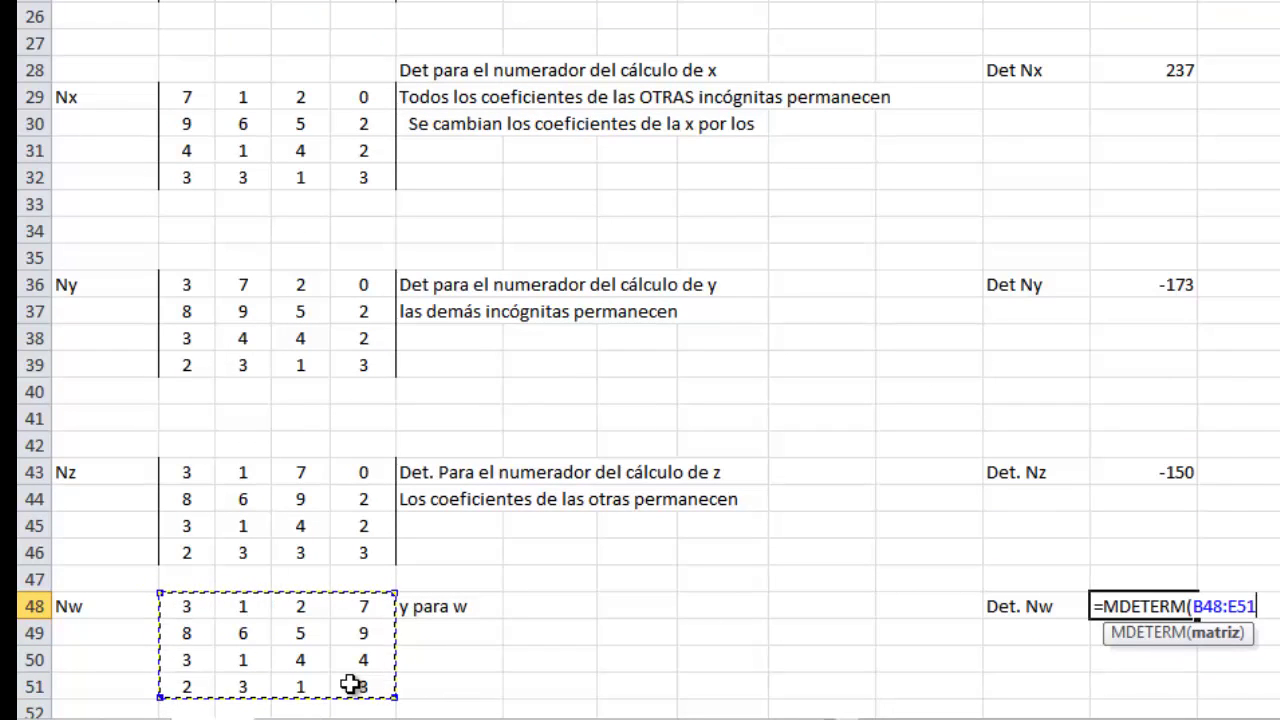
key("Return")
left_click(1044, 580)
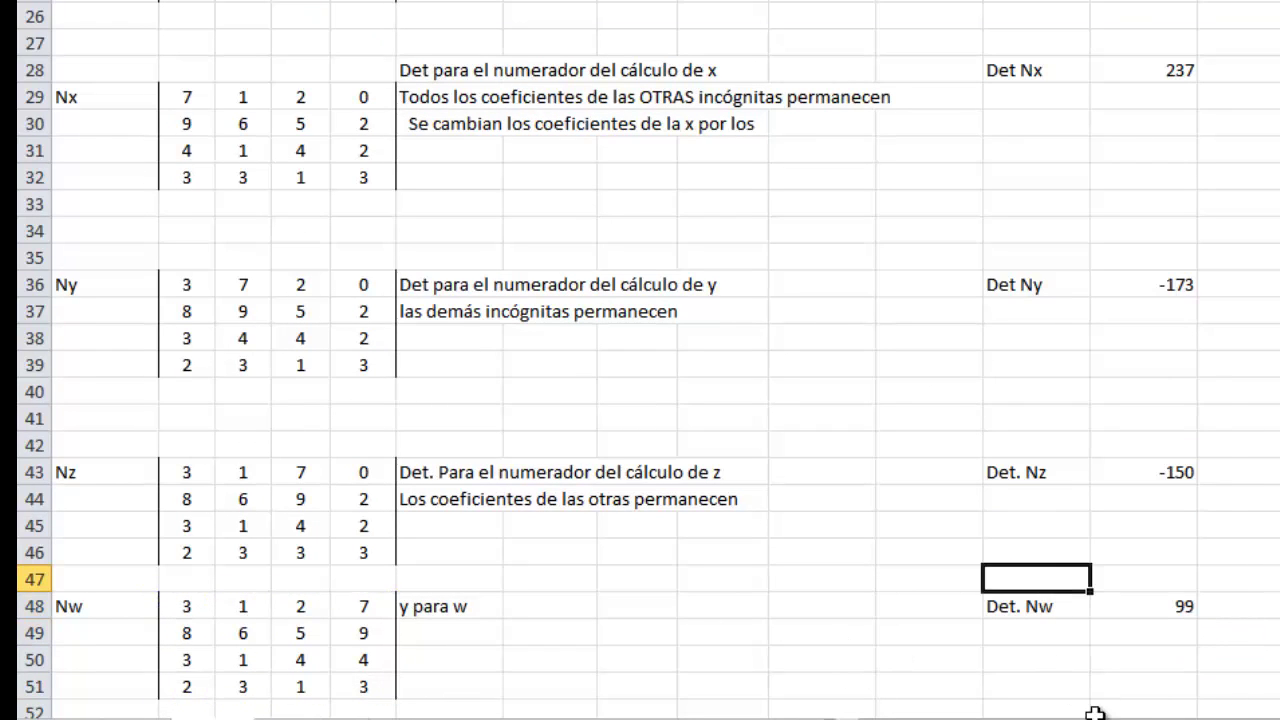
left_click_drag(1096, 714, 1183, 690)
scroll(1183, 690, "up", 3)
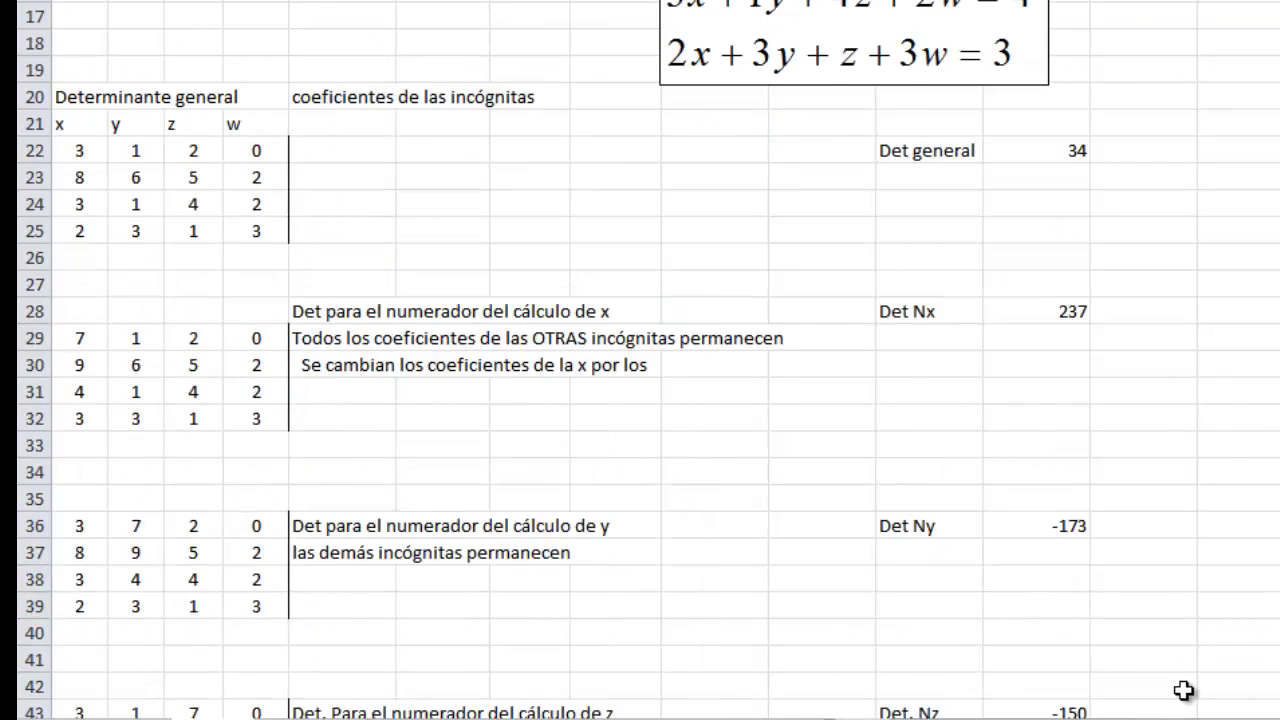
Step: Add the 'Cálculo para la solución' heading for the solution section
scroll(1200, 277, "up", 2)
left_click(1212, 276)
type("Cálculo")
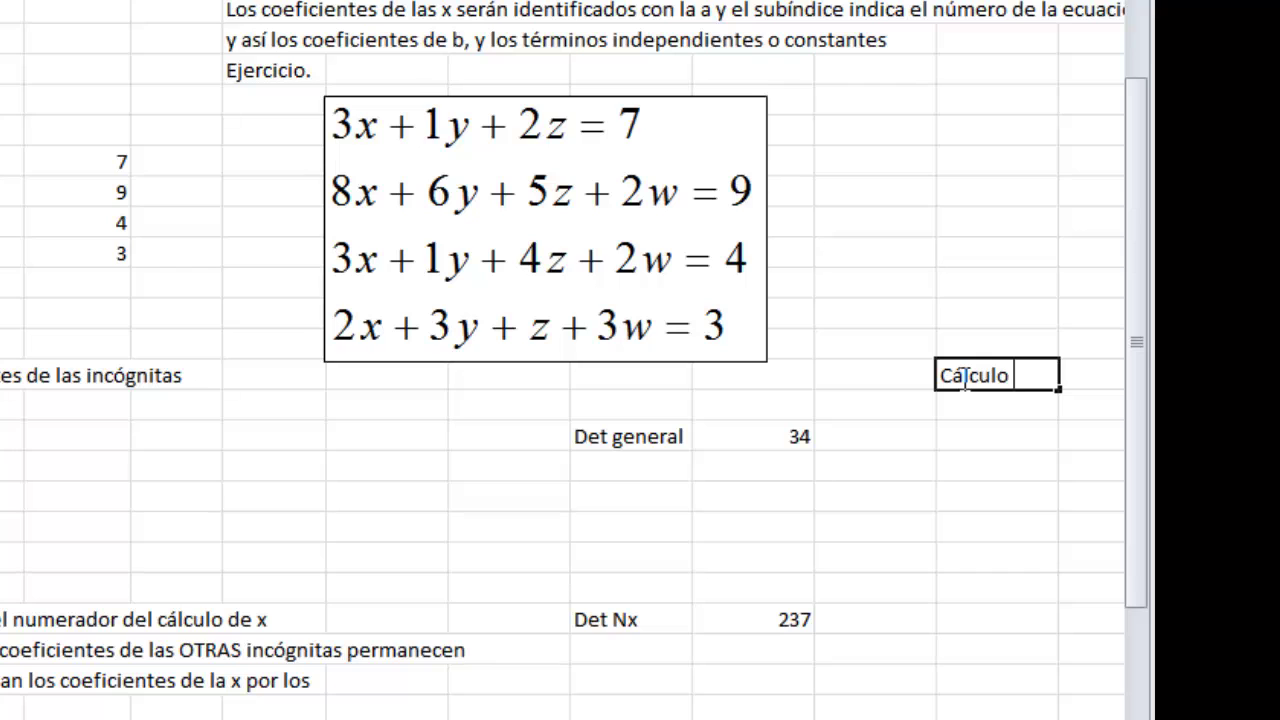
type("lución")
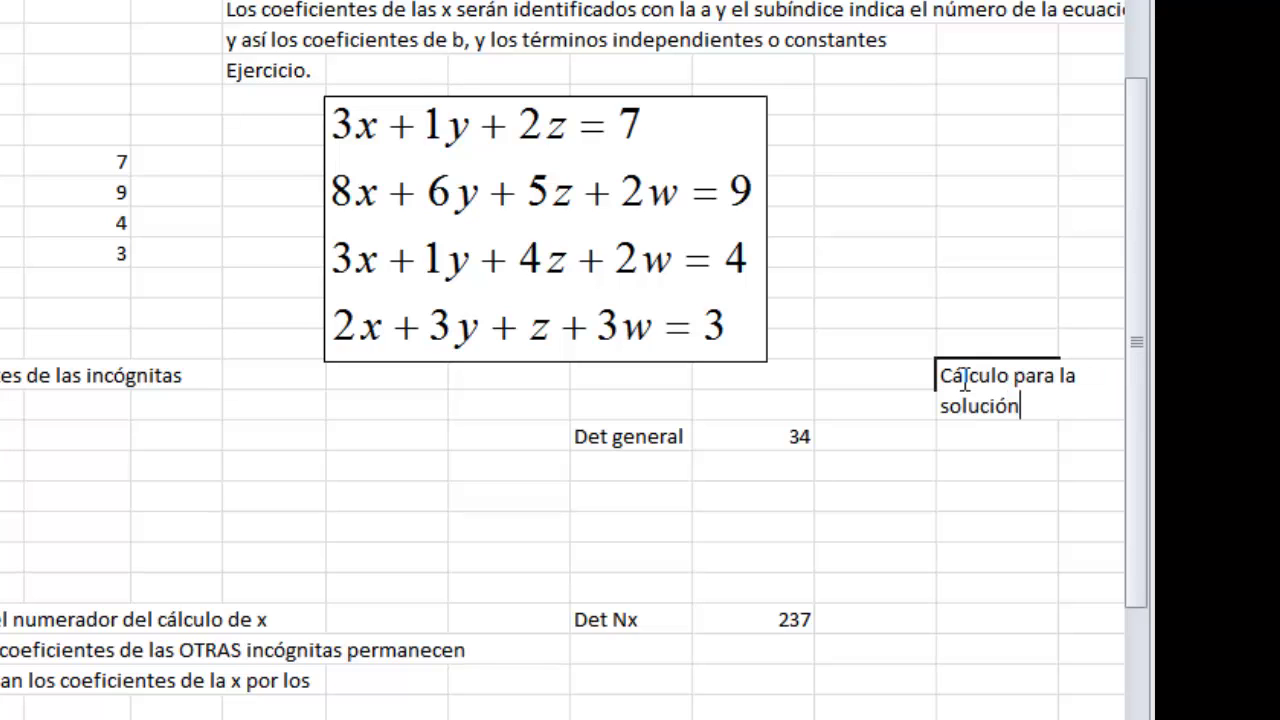
key("Return")
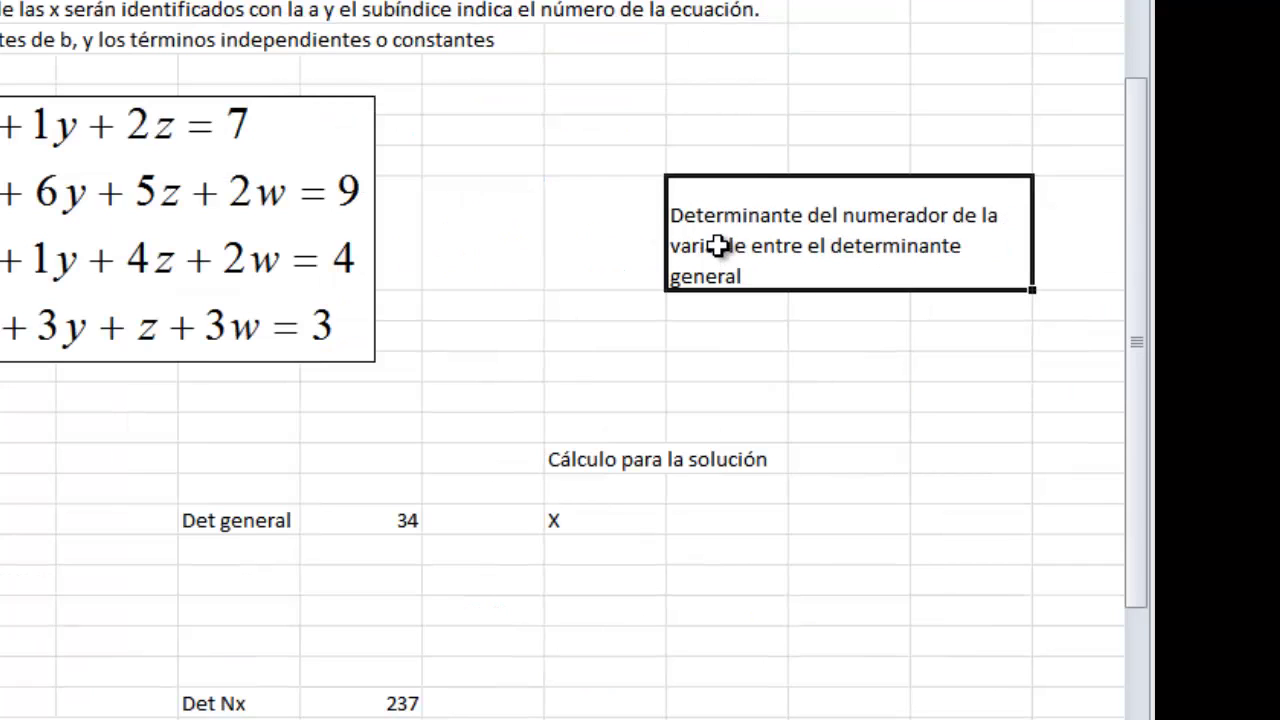
left_click(714, 528)
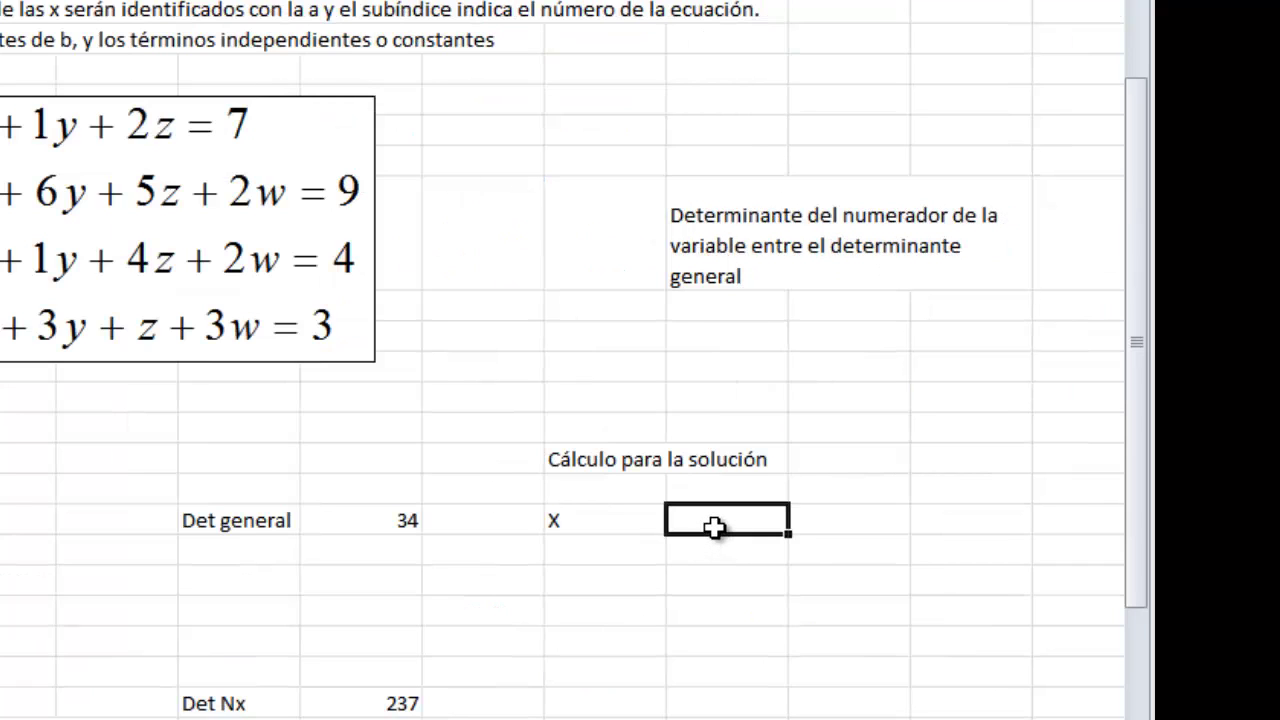
Step: Compute X as =M28/M22, Det Nx over Det general, giving 6.97058824
type("=")
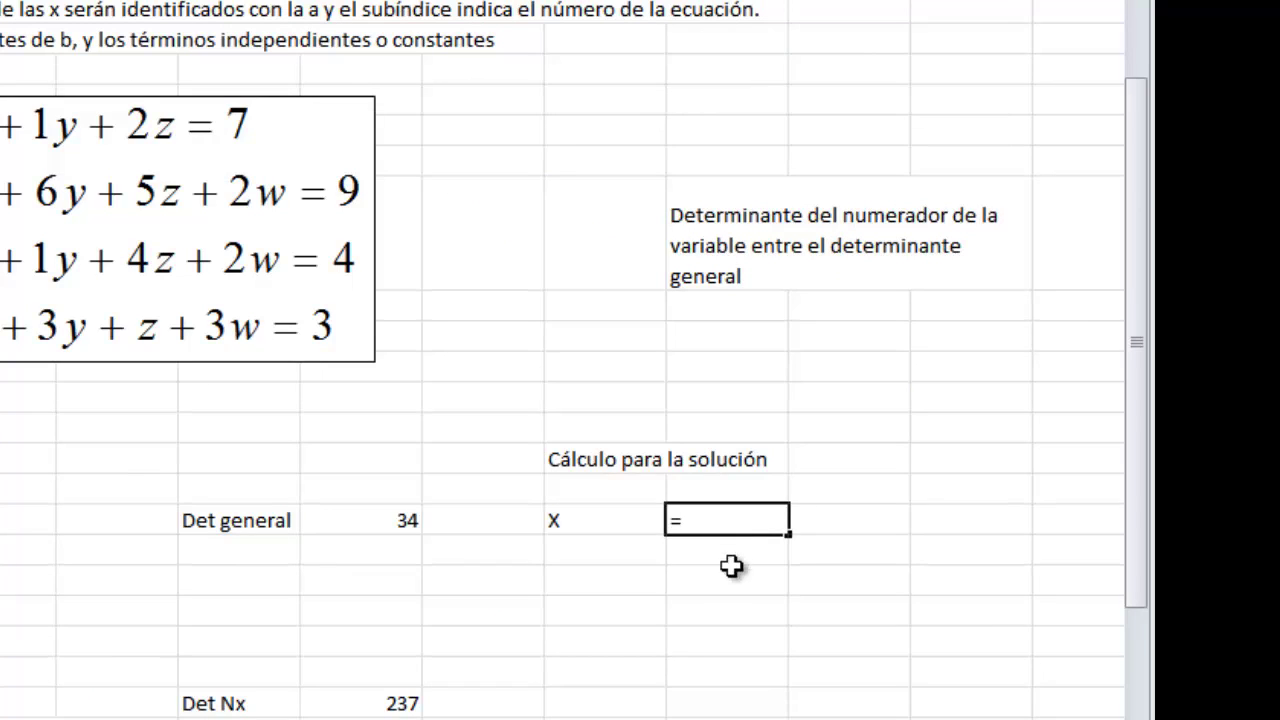
left_click(362, 699)
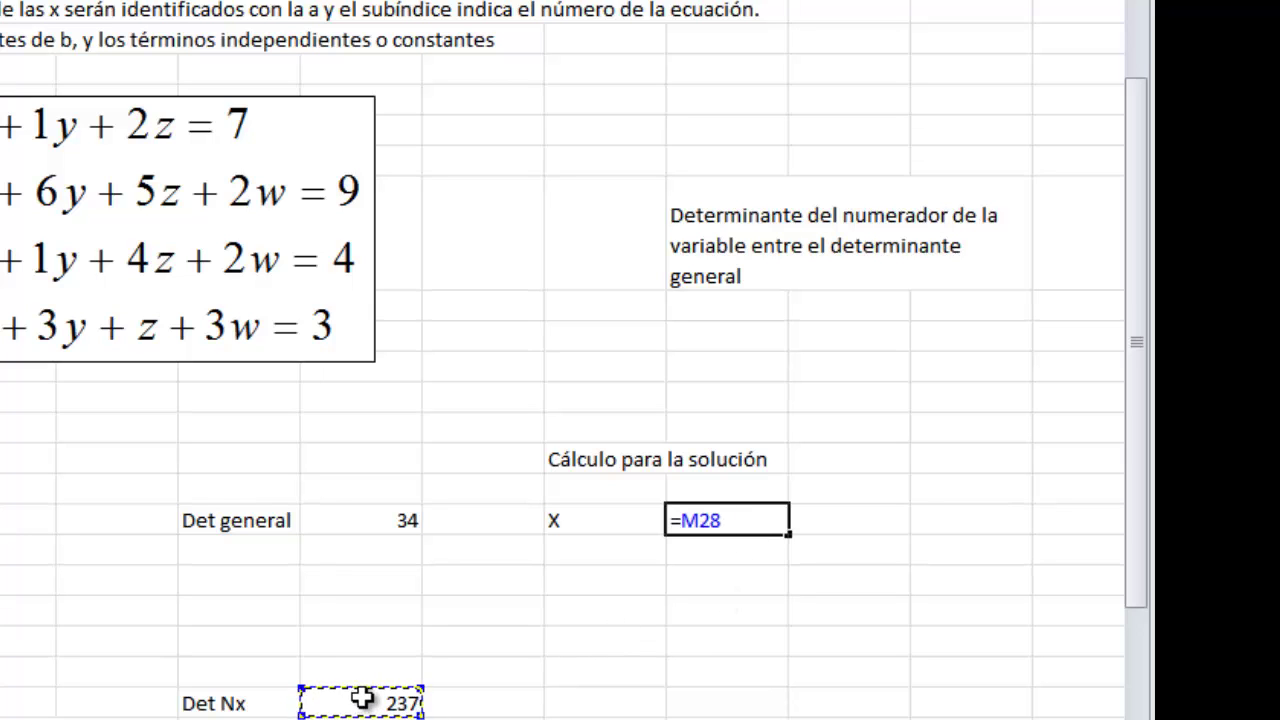
type("/")
left_click(406, 522)
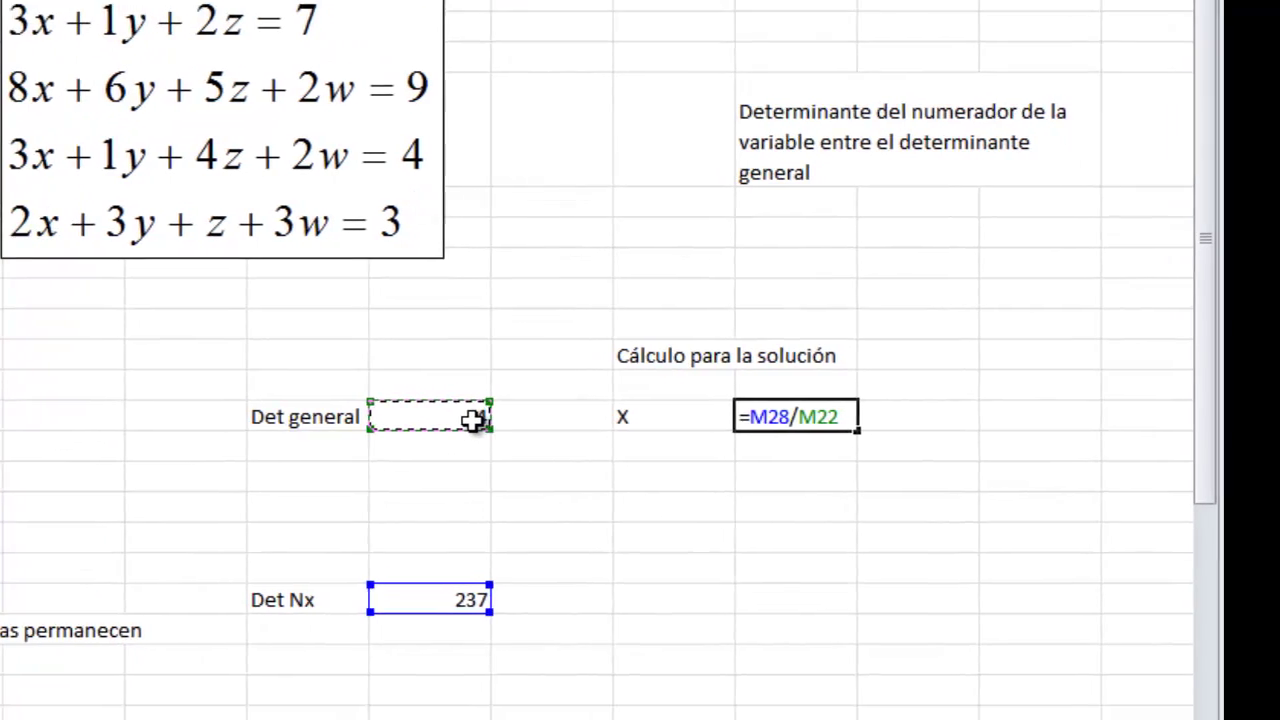
key("Return")
Step: Add the Y label and compute Y as =M36/M22, giving -5.08823529
key("Left")
type("Y")
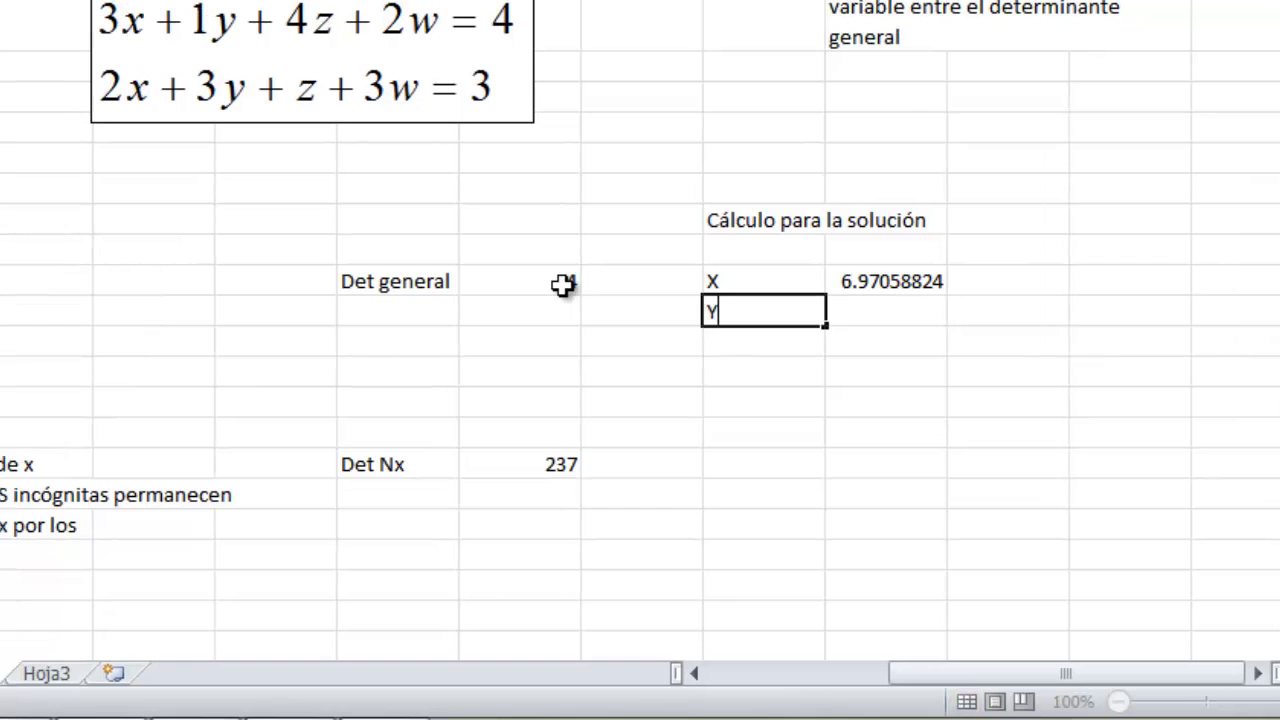
key("Tab")
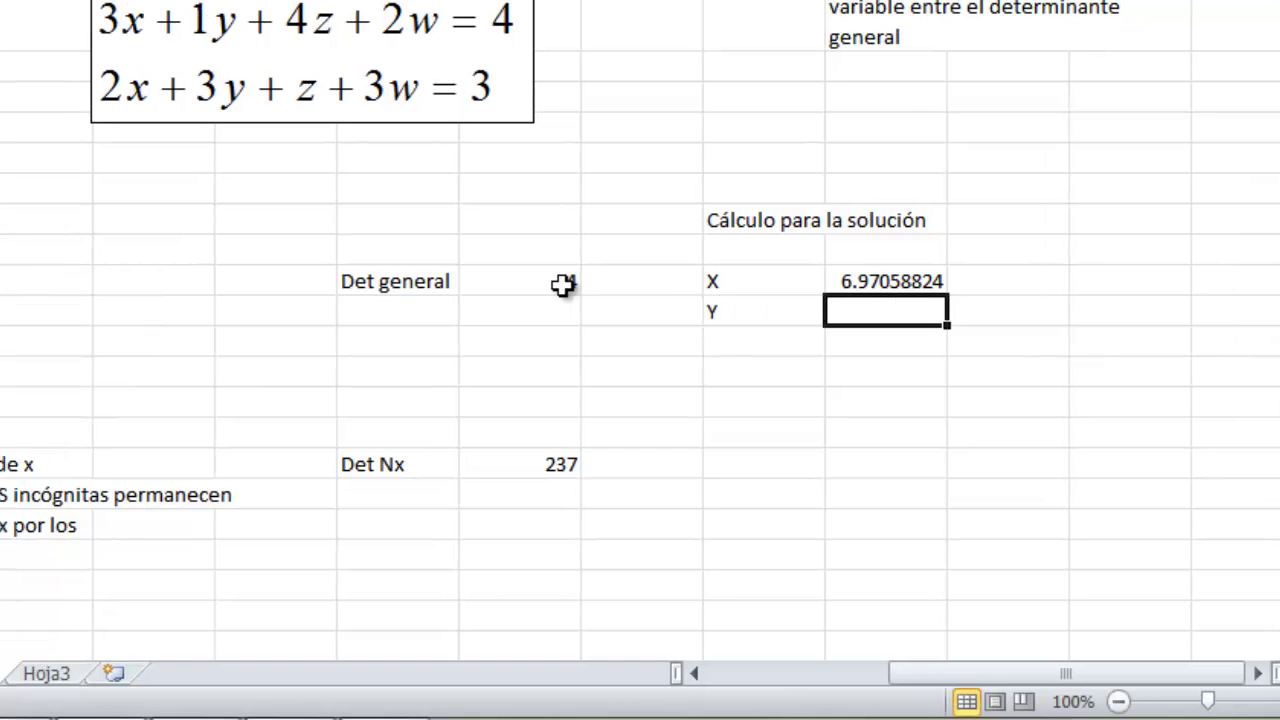
type("=")
scroll(591, 340, "down", 2)
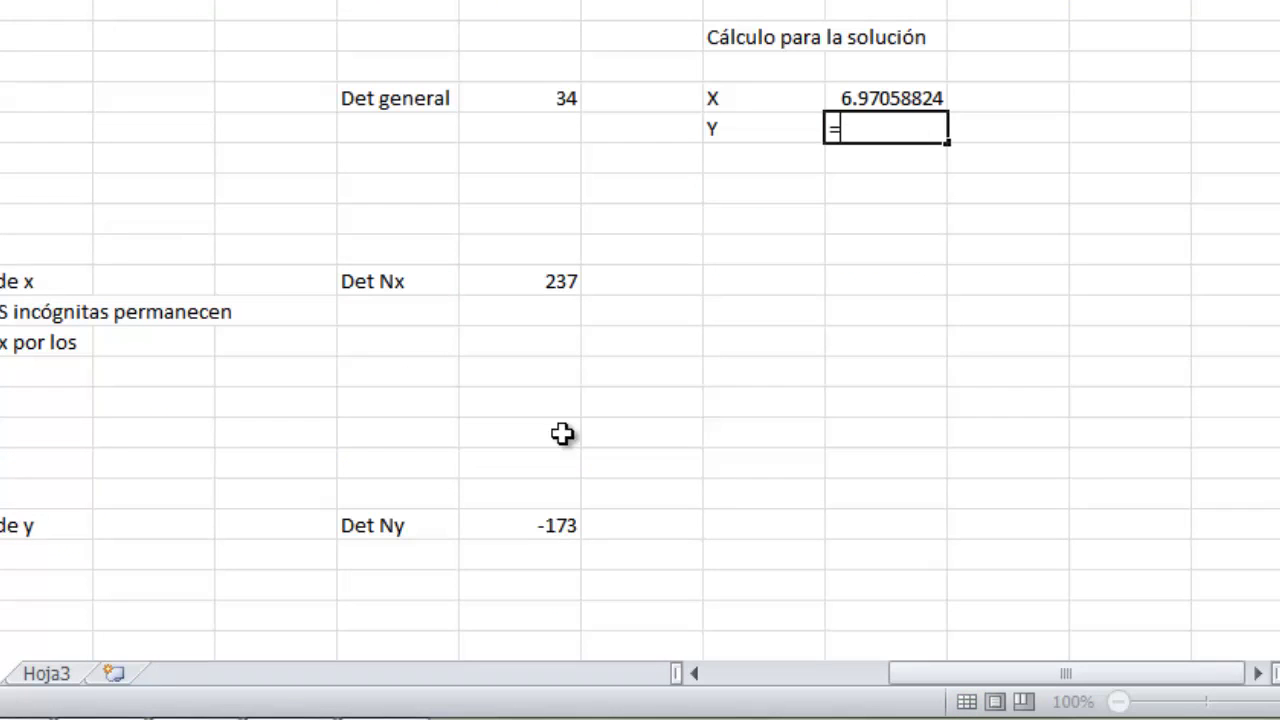
left_click(549, 530)
type("/")
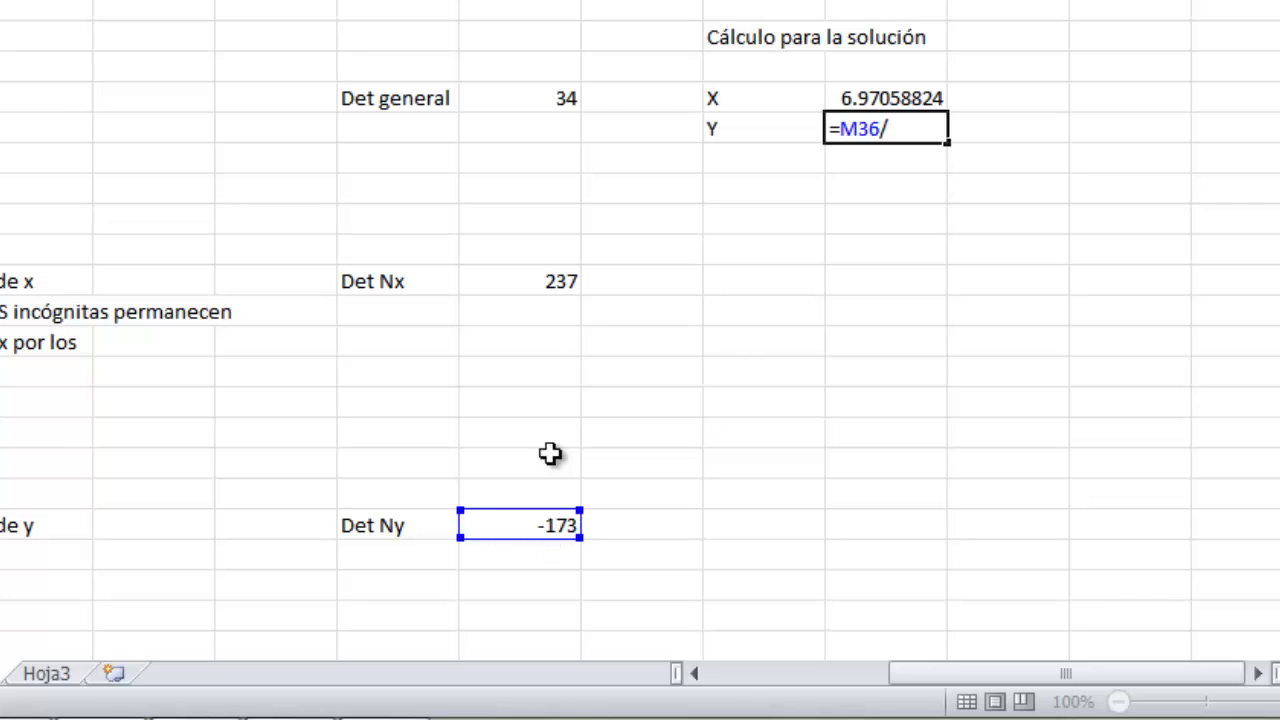
left_click(550, 101)
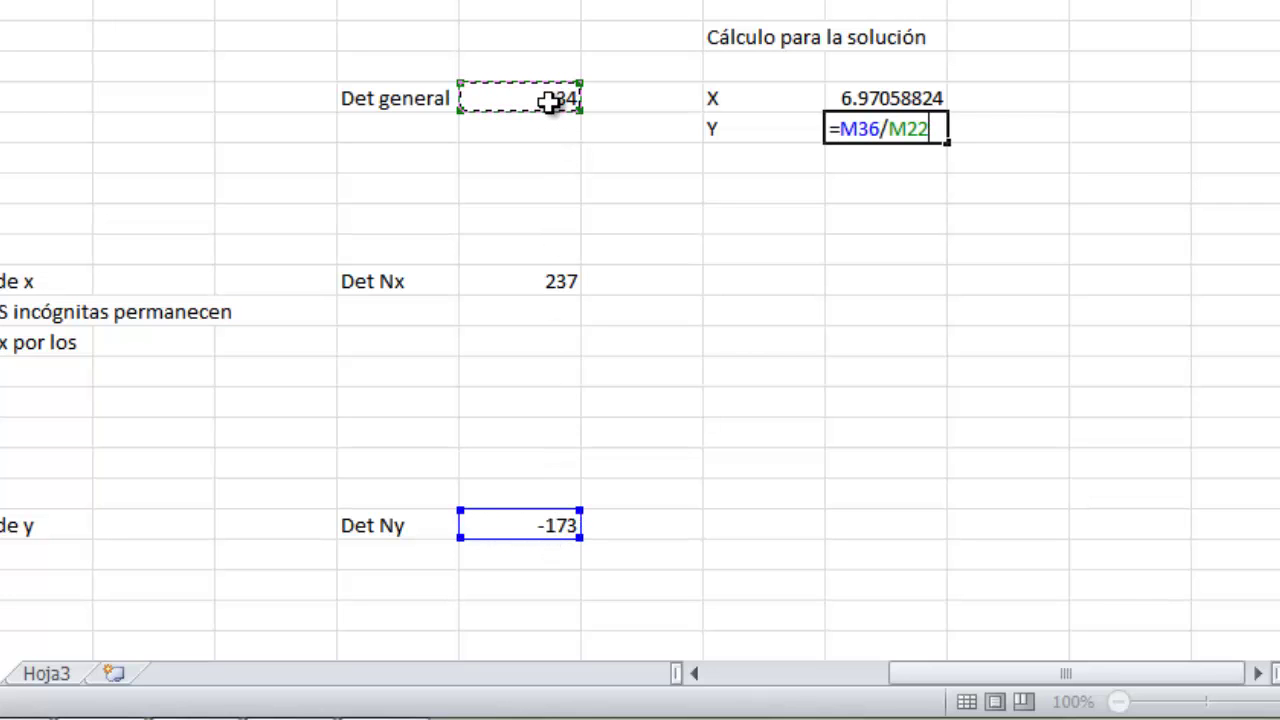
key("Return")
Step: Add the Z label and compute Z as =M43/M22, giving -4.41176471
key("Left")
type("Z")
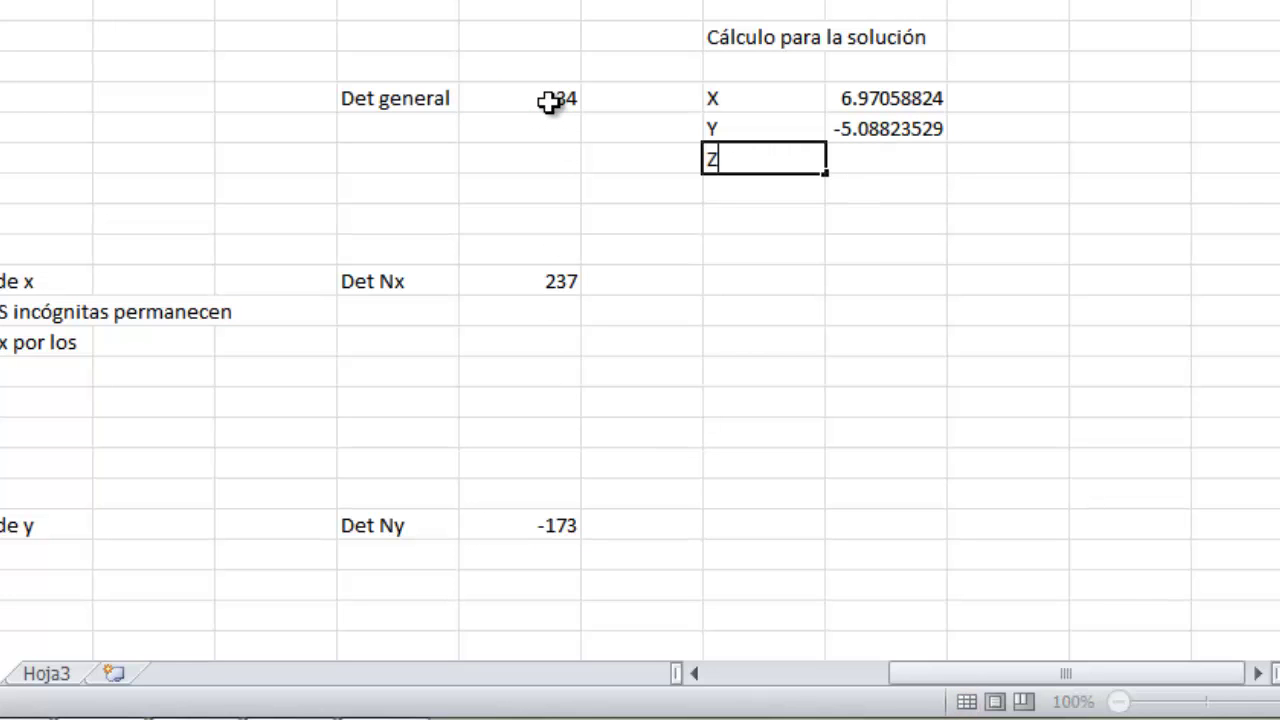
key("Tab")
type("=")
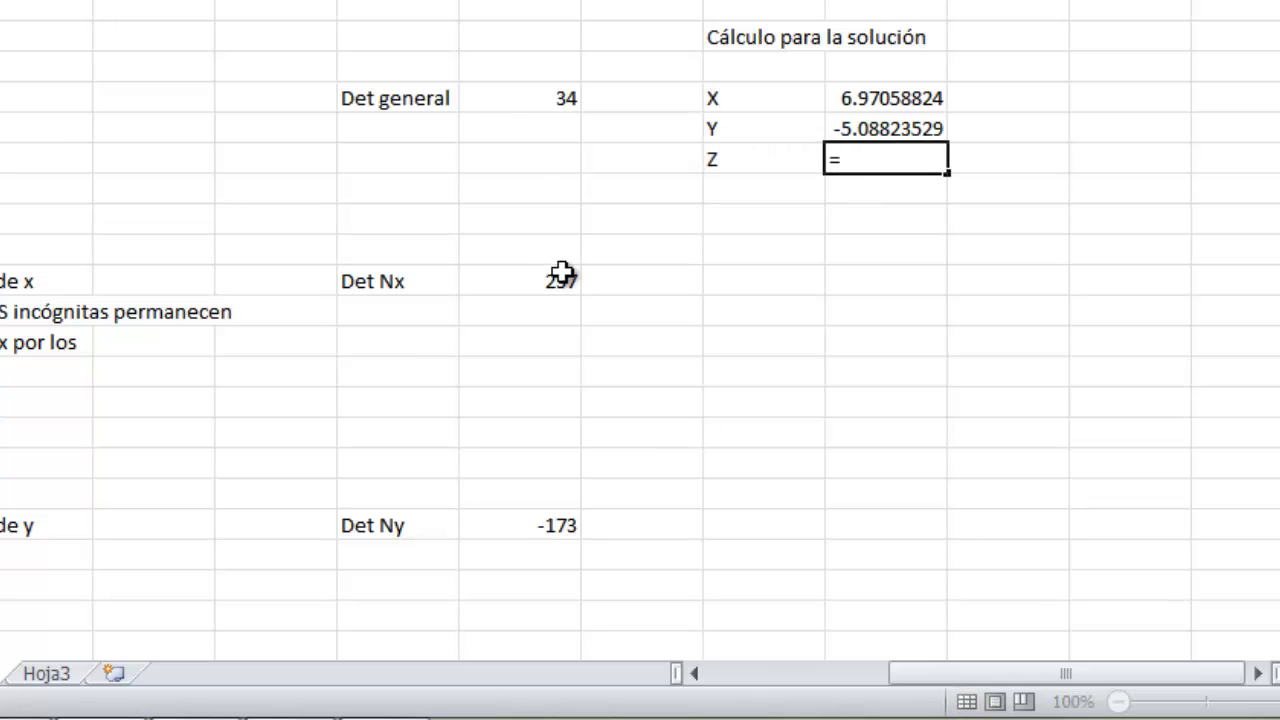
scroll(563, 277, "down", 4)
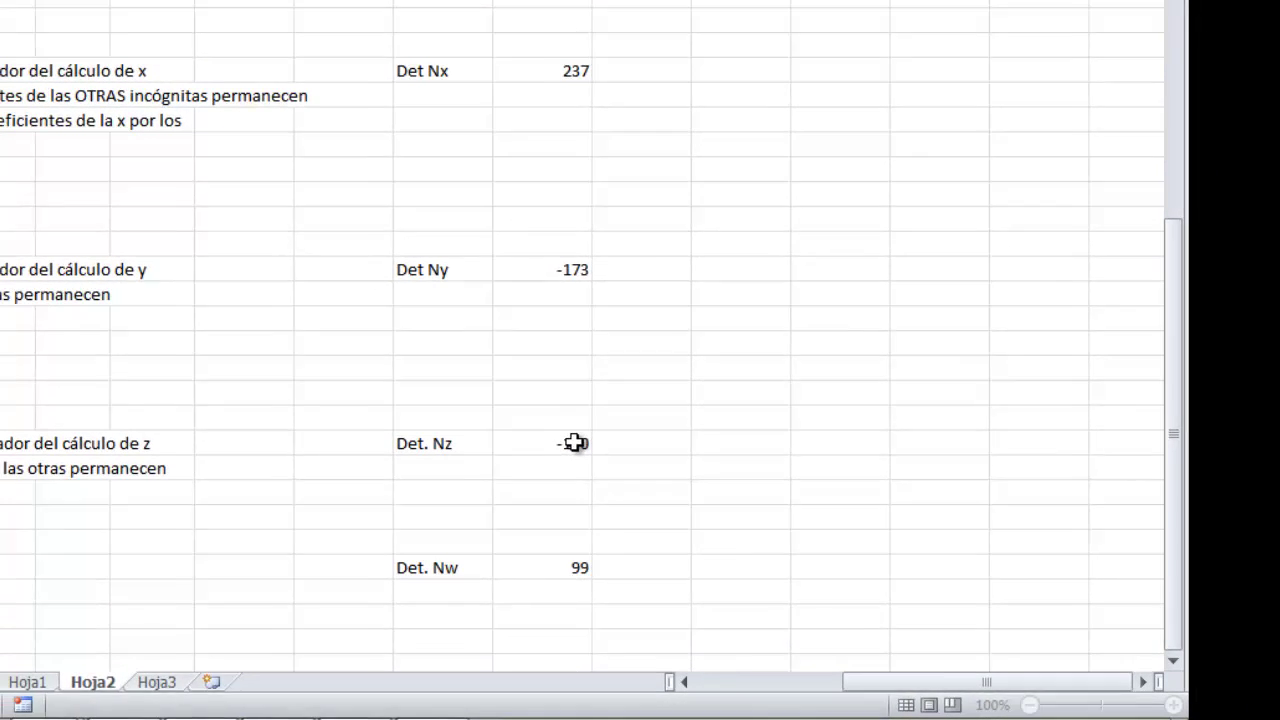
left_click(574, 443)
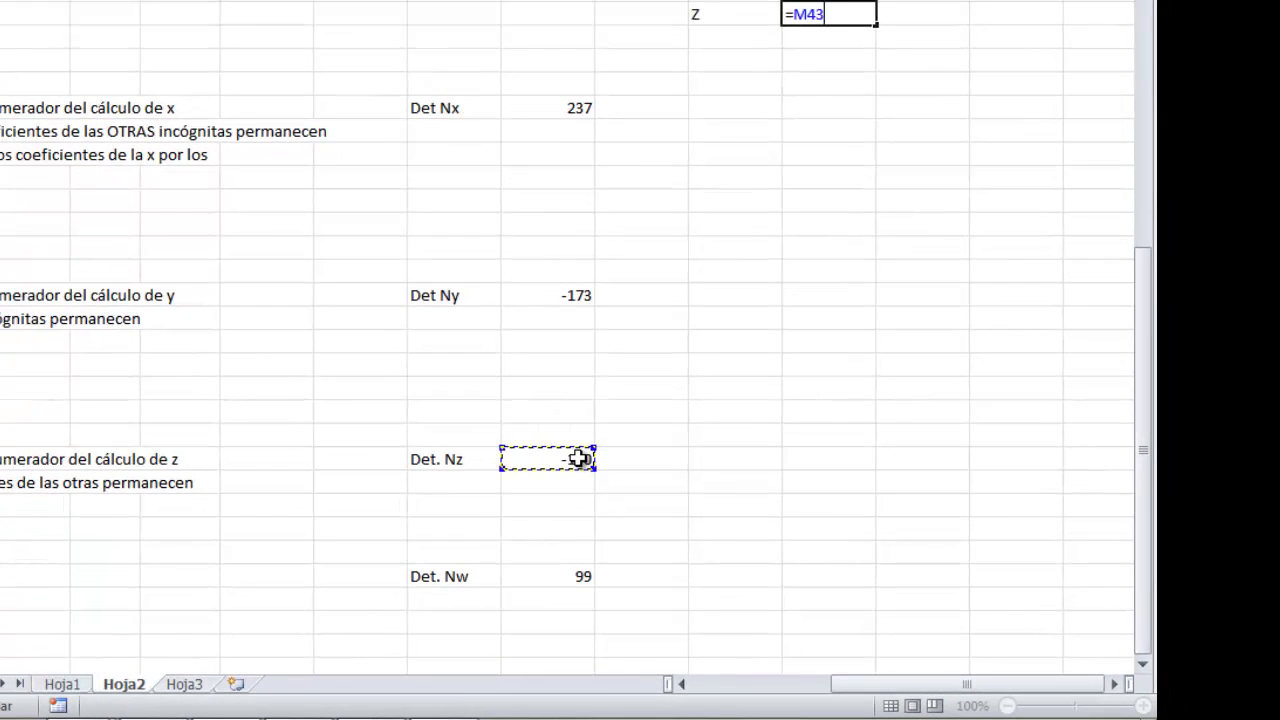
type("/")
scroll(596, 268, "up", 2)
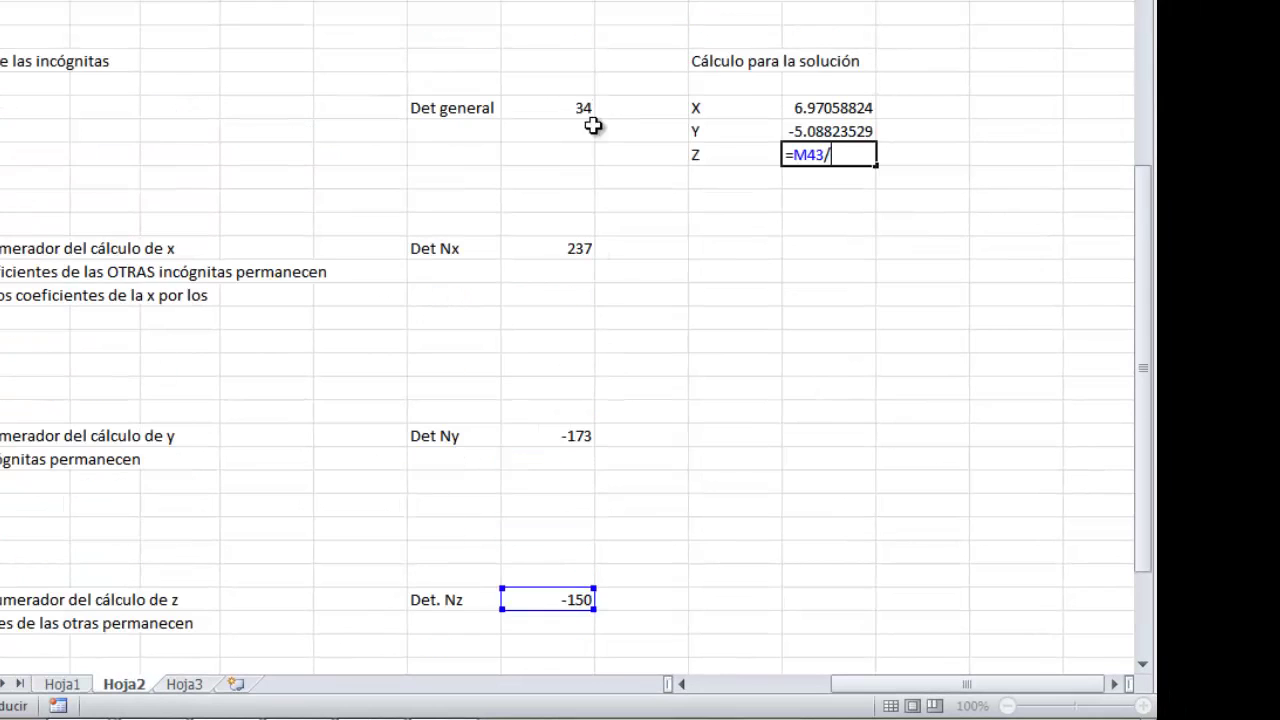
left_click(590, 107)
key("Return")
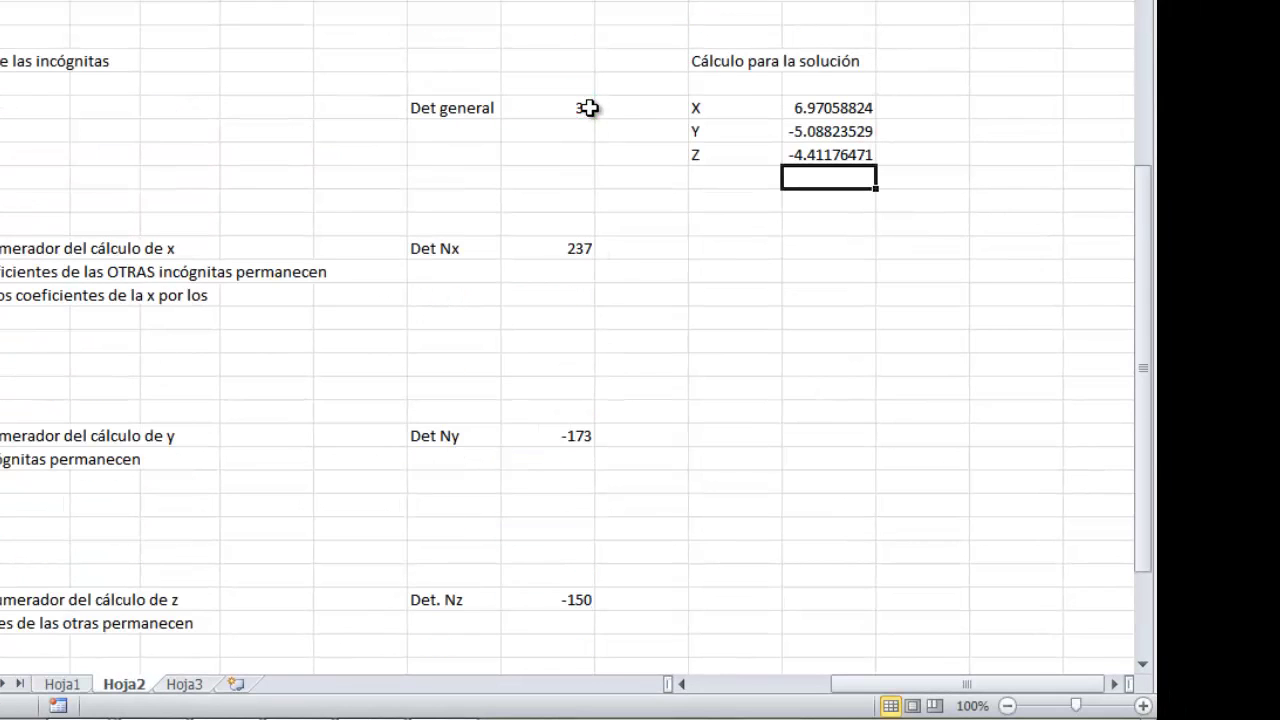
Step: Add the W label and compute W as =M48/M22, giving 2.91176471
key("Left")
type("W")
key("Right")
type("=")
scroll(555, 260, "down", 3)
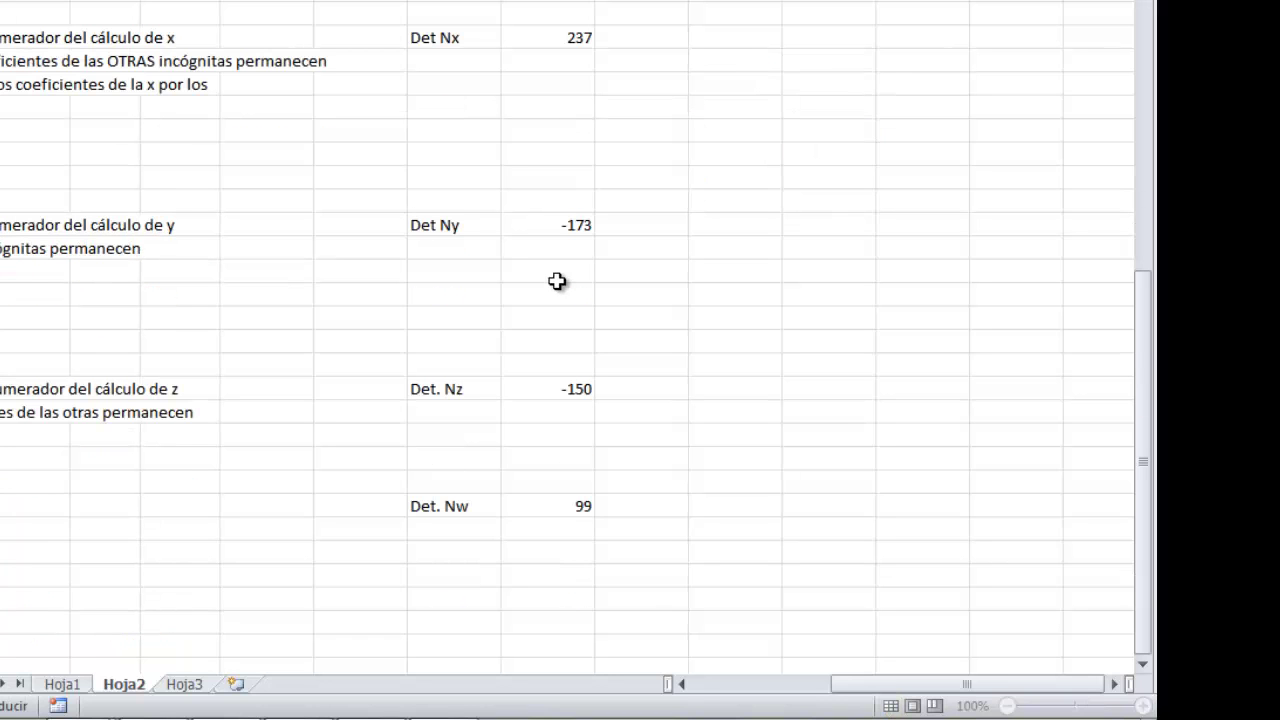
left_click(551, 506)
type("/")
left_click(569, 240)
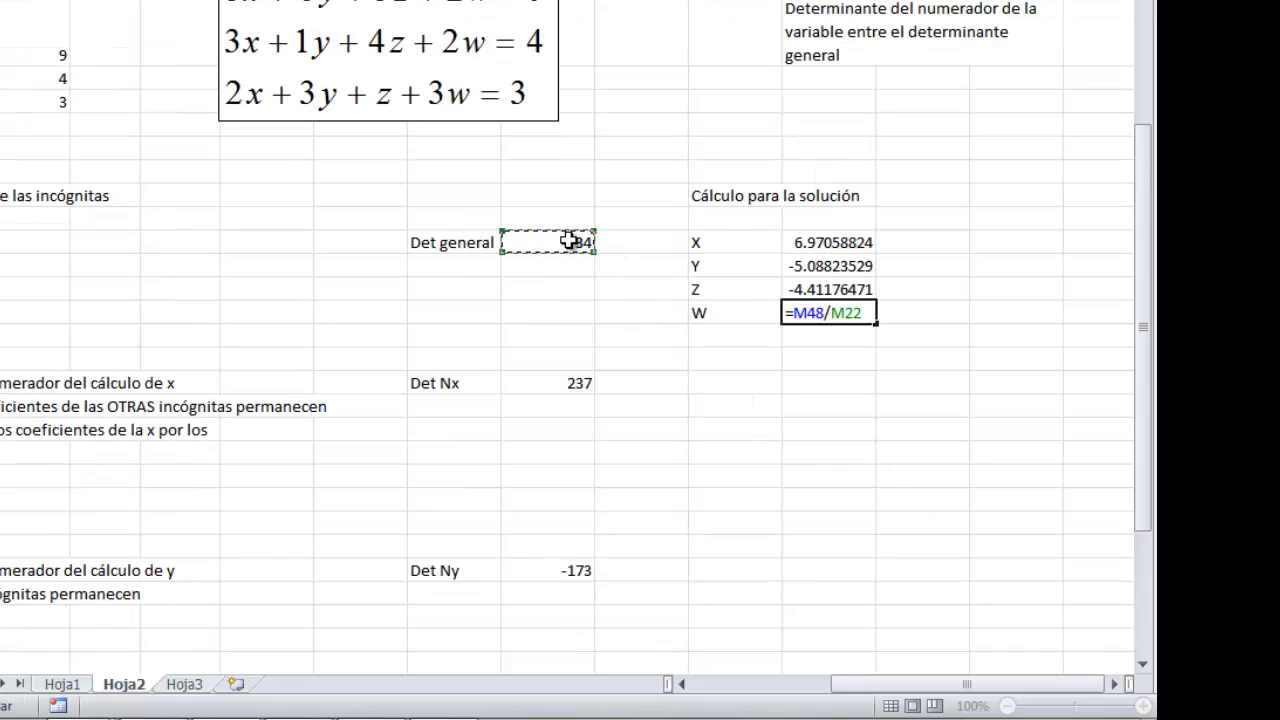
key("Return")
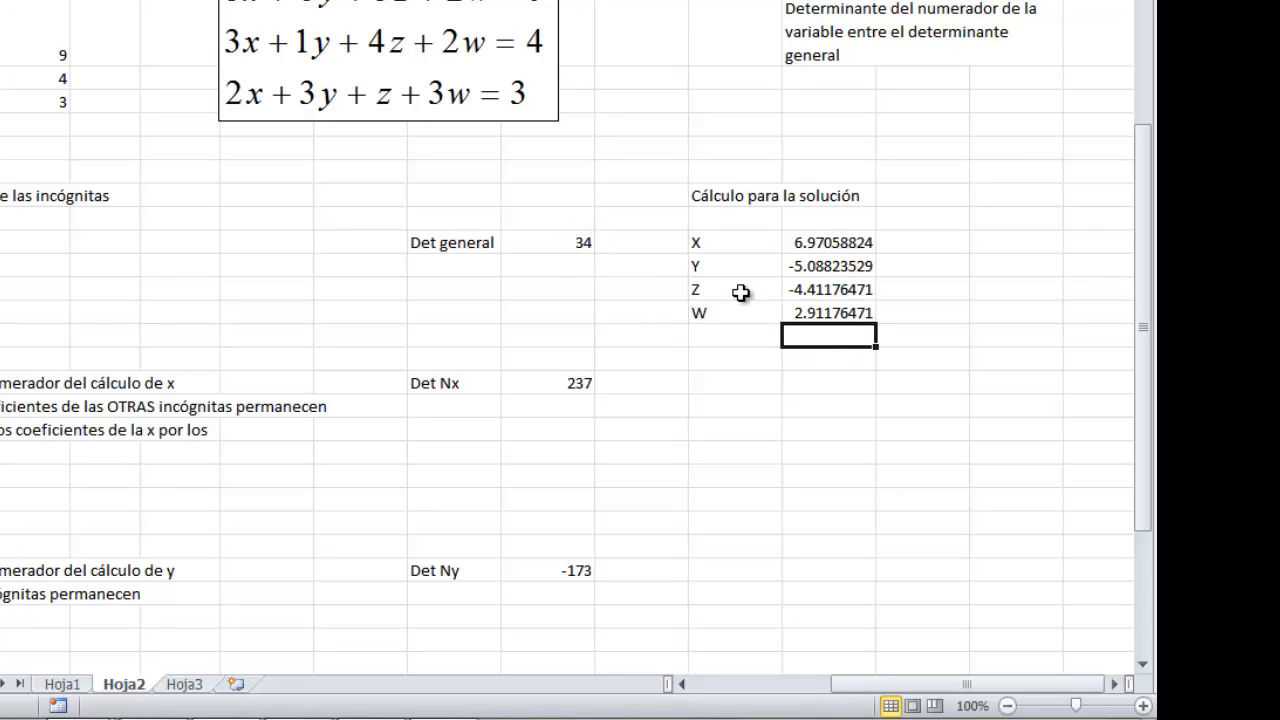
left_click(829, 242)
left_click(833, 266)
left_click(831, 289)
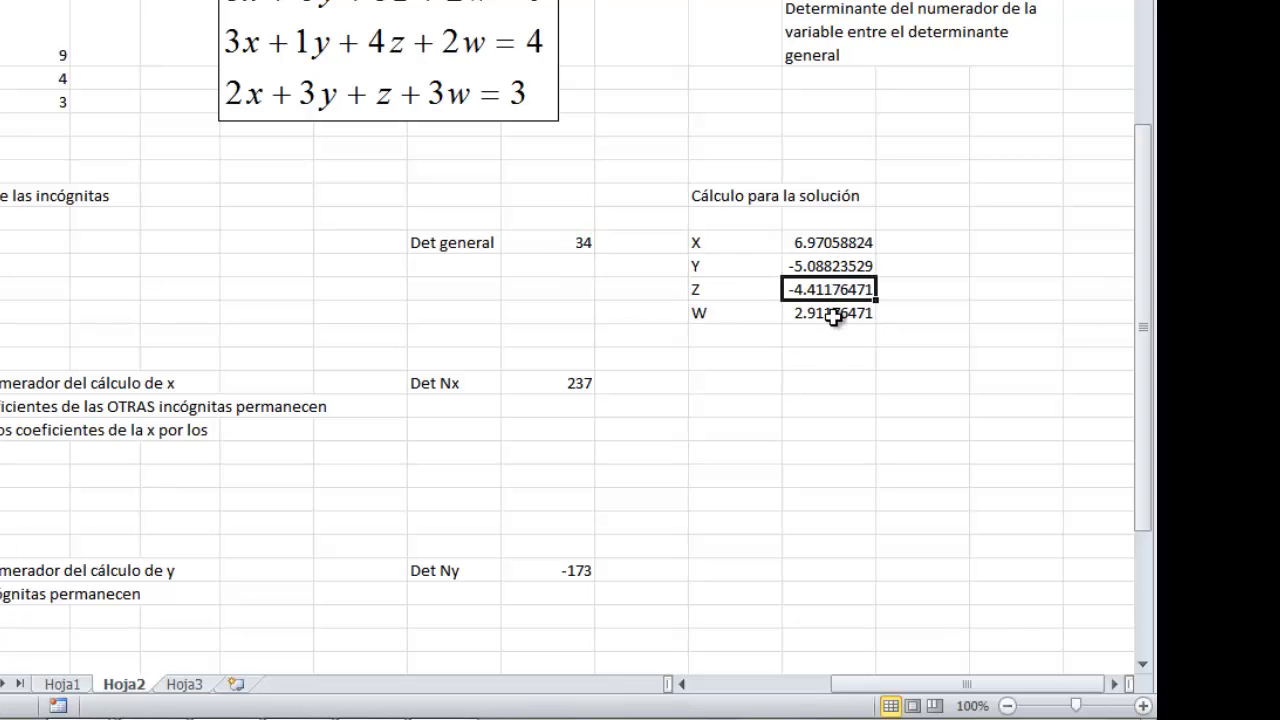
left_click(833, 316)
left_click(833, 385)
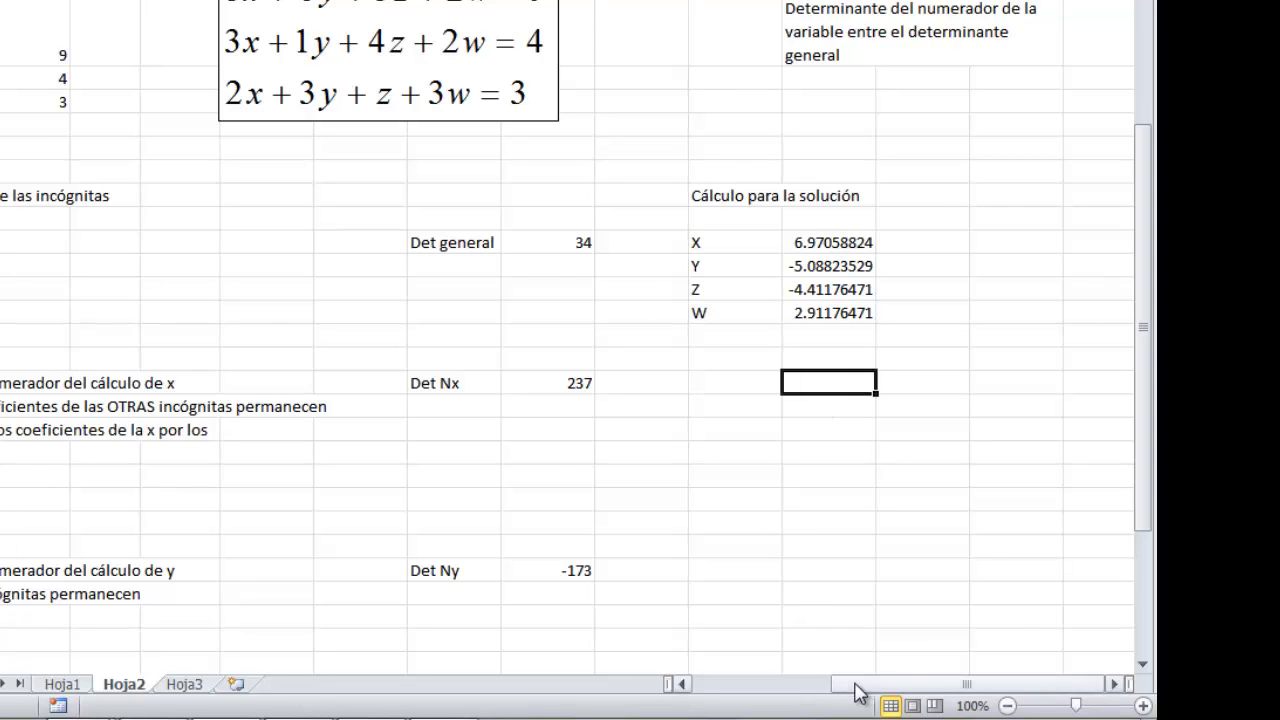
mouse_move(857, 684)
left_mouse_down()
mouse_move(761, 688)
mouse_move(830, 688)
left_mouse_up()
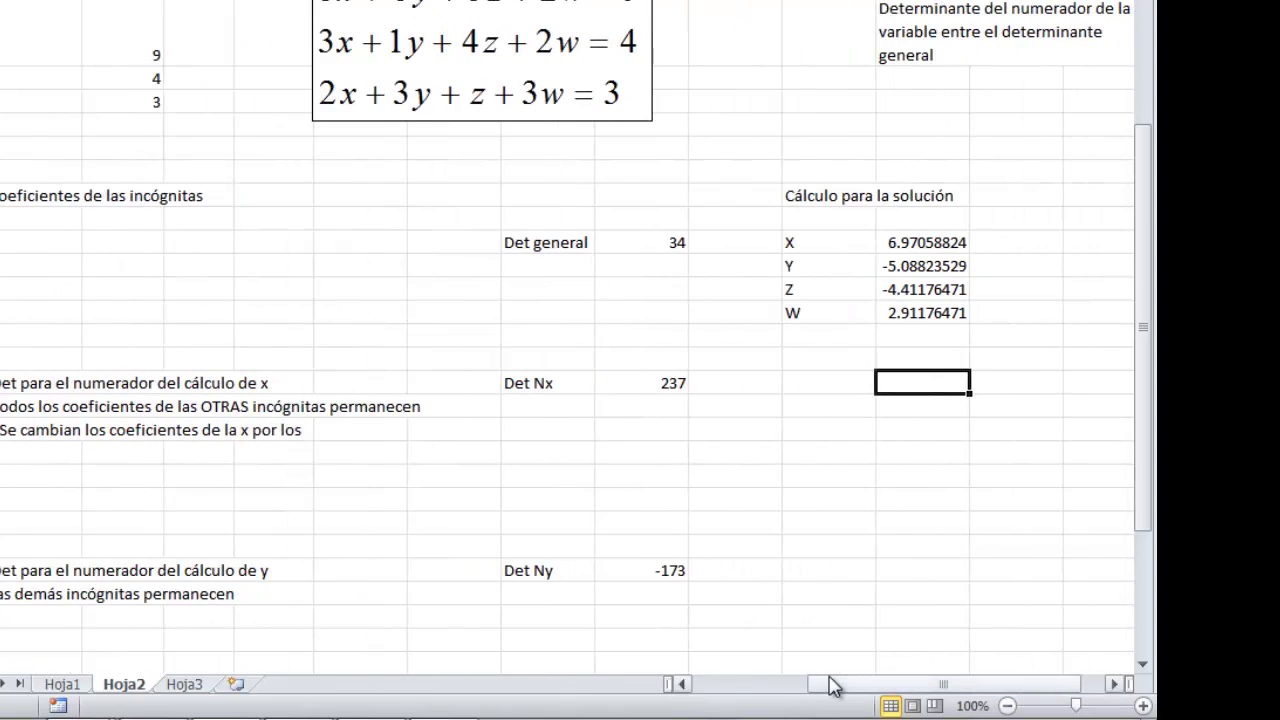